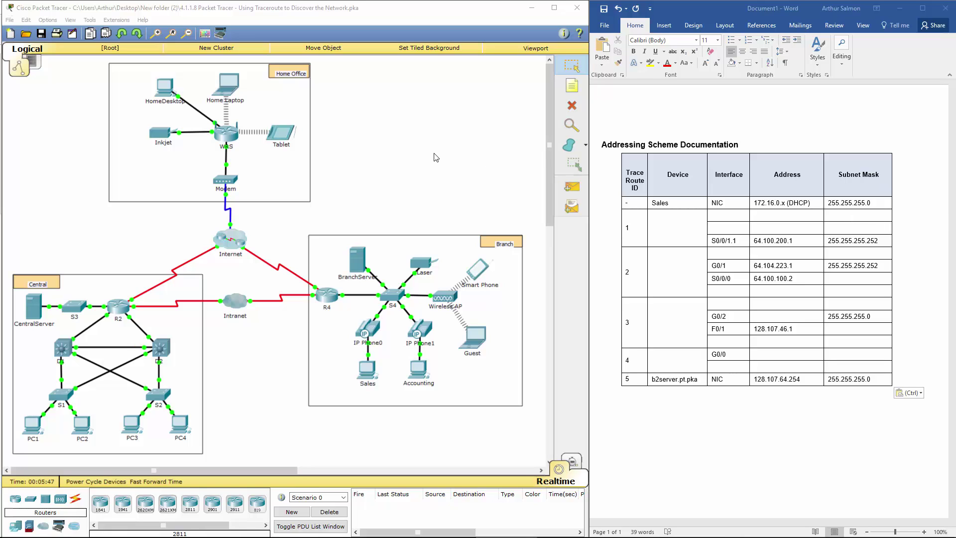
- Open the Sales PC's Desktop and move its window off the Word table
{"action": "left_click", "coordinate": [358, 217]}
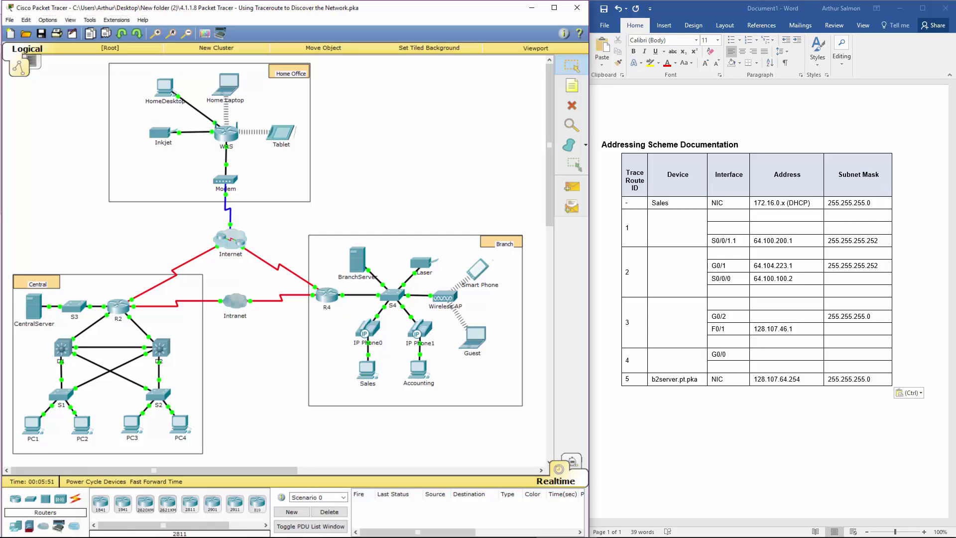
{"action": "left_click", "coordinate": [838, 125]}
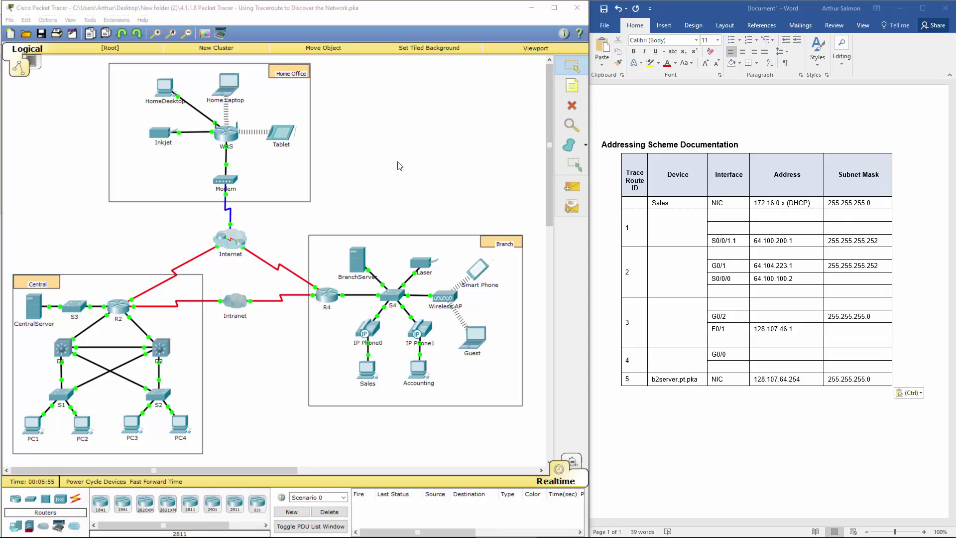
{"action": "left_click", "coordinate": [418, 167]}
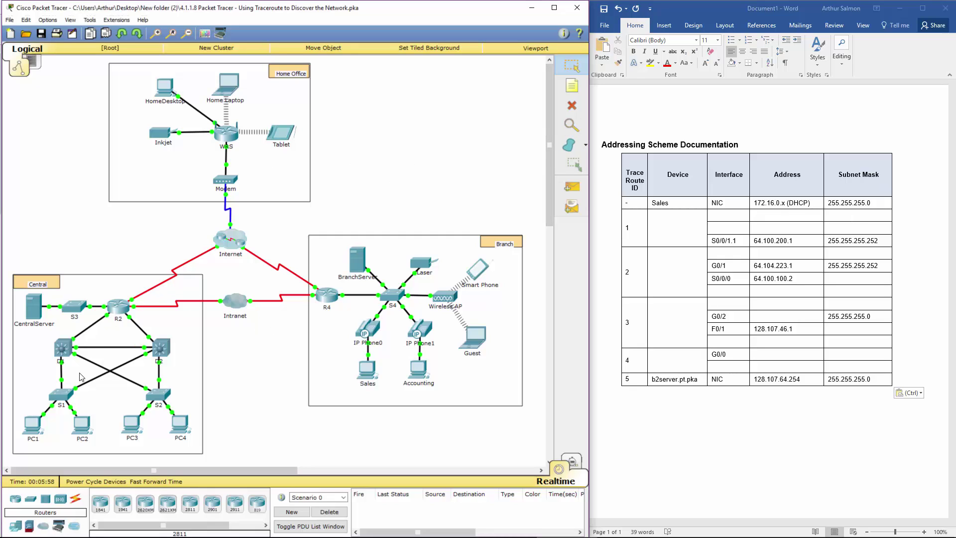
{"action": "left_click", "coordinate": [369, 372]}
{"action": "left_click", "coordinate": [405, 158]}
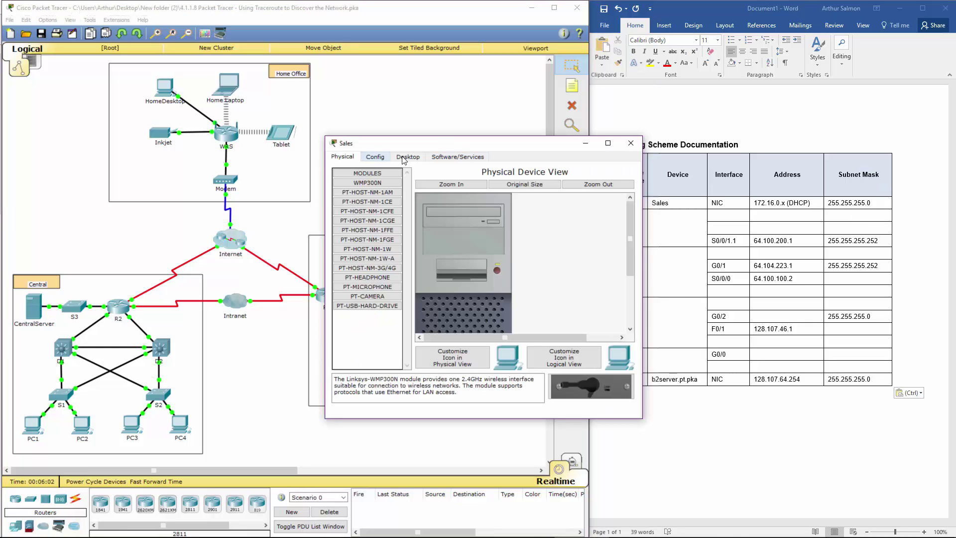
{"action": "left_click_drag", "start_coordinate": [472, 148], "coordinate": [359, 176]}
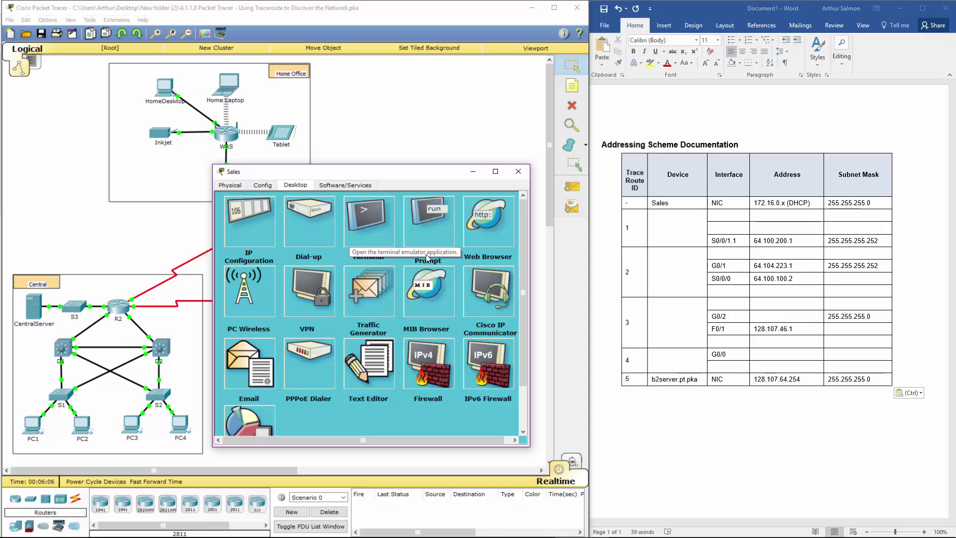
- Run ipconfig on the Sales PC to show IP 172.16.0.8, mask 255.255.255.0 and gateway 172.16.0.1
{"action": "left_click", "coordinate": [429, 220]}
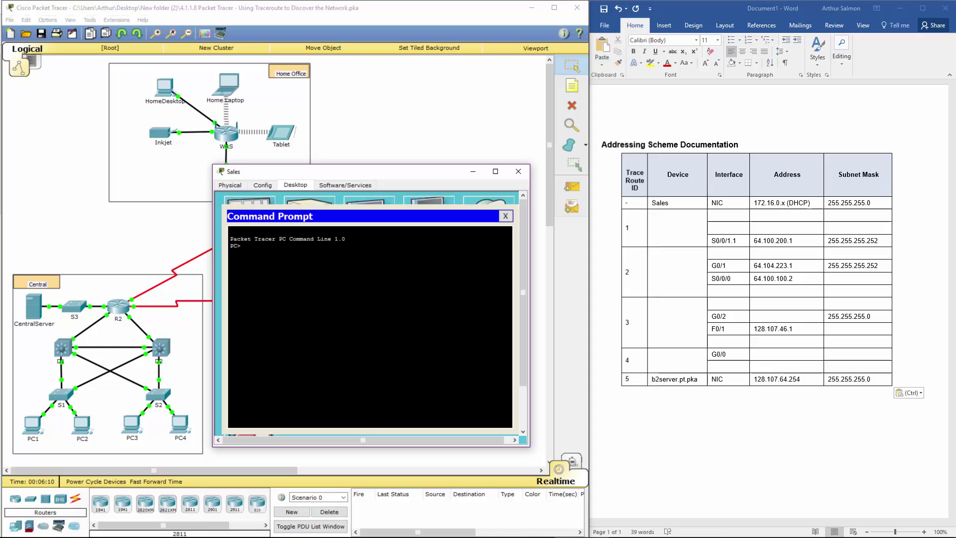
{"action": "type", "text": "ipco"}
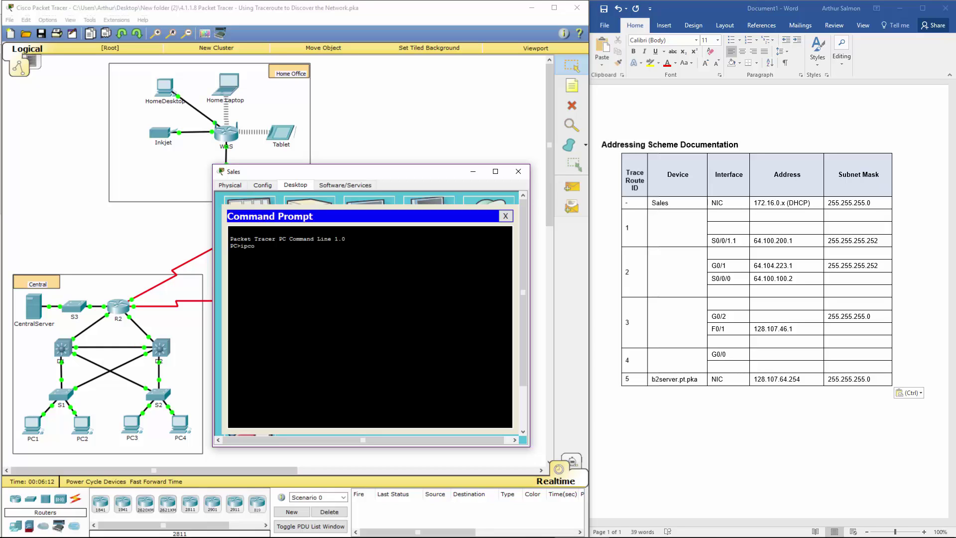
{"action": "key", "text": "BackSpace"}
{"action": "key", "text": "BackSpace"}
{"action": "key", "text": "BackSpace"}
{"action": "type", "text": "pconfig"}
{"action": "key", "text": "Return"}
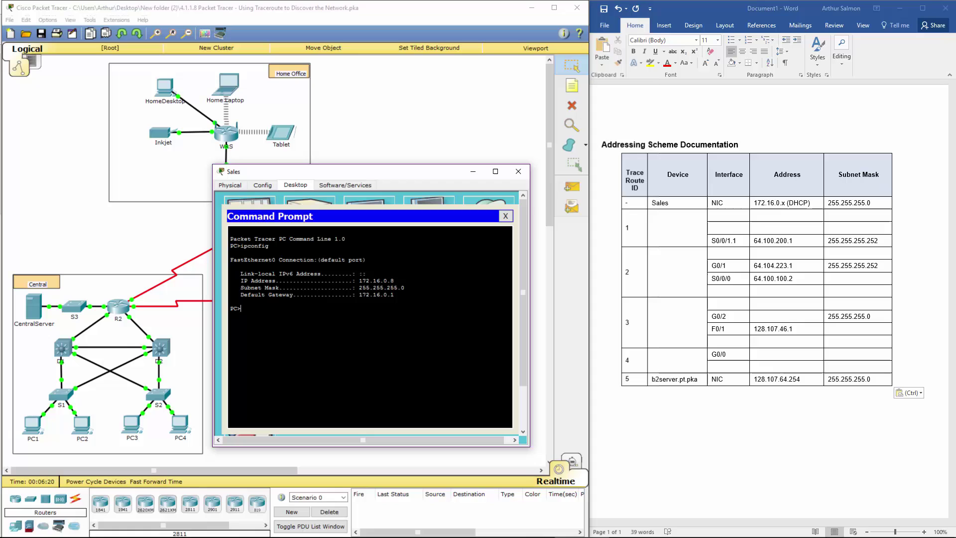
- Copy the Sales PC's IP 172.16.0.8 and highlight its gateway 172.16.0.1
{"action": "left_click_drag", "start_coordinate": [356, 281], "coordinate": [394, 281]}
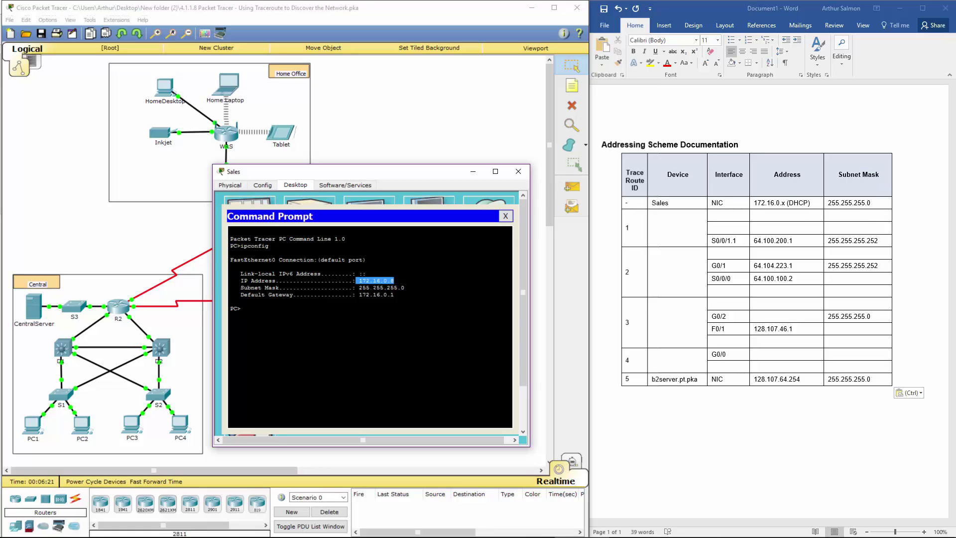
{"action": "key", "text": "ctrl+c"}
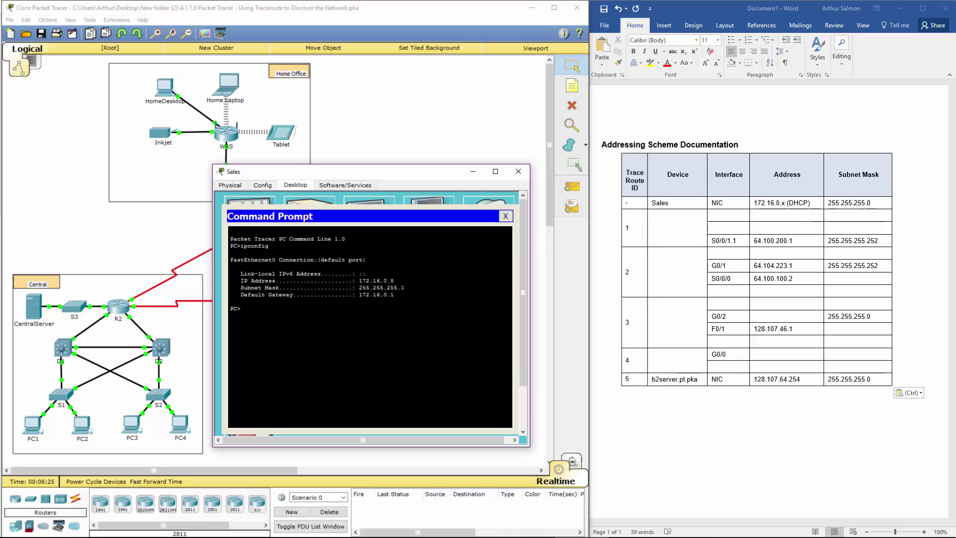
{"action": "left_click", "coordinate": [781, 204]}
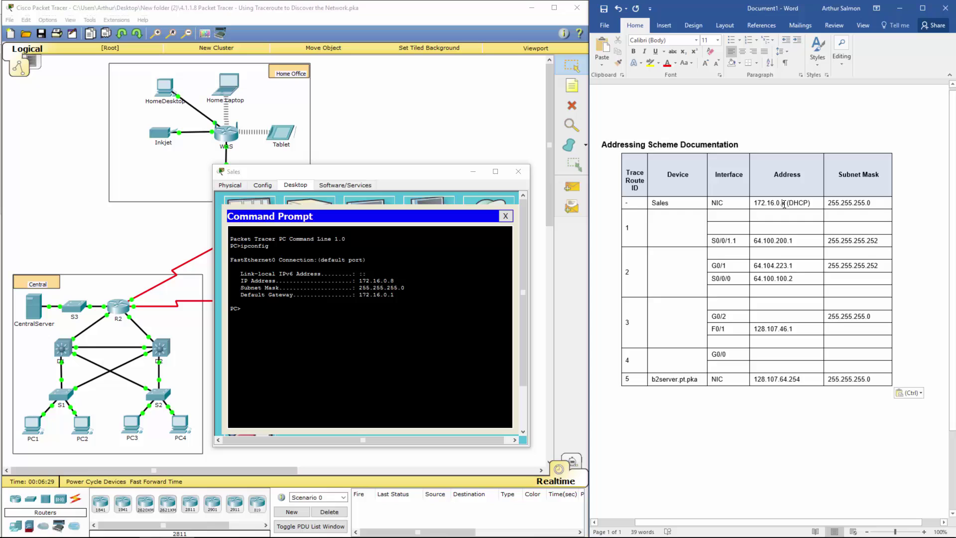
{"action": "double_click", "coordinate": [782, 204]}
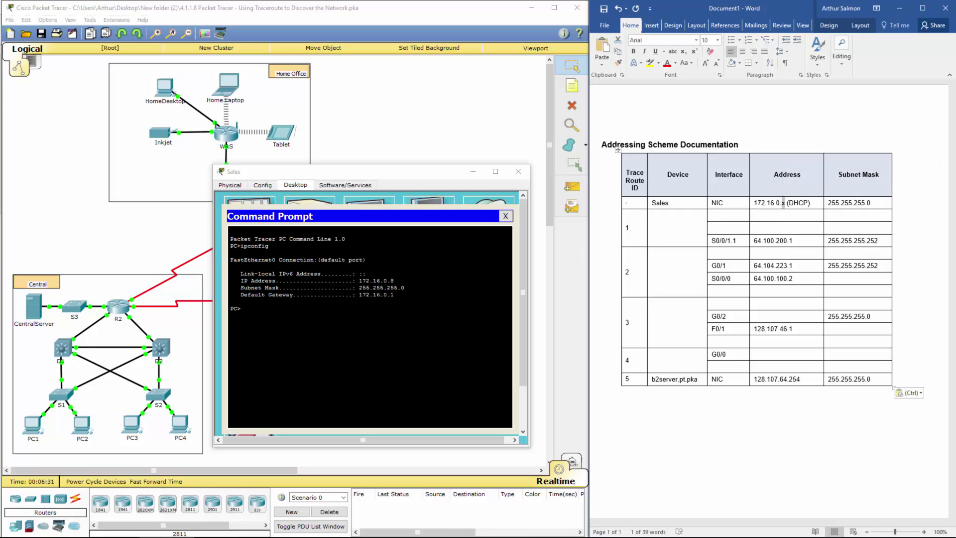
{"action": "left_click_drag", "start_coordinate": [361, 294], "coordinate": [394, 295]}
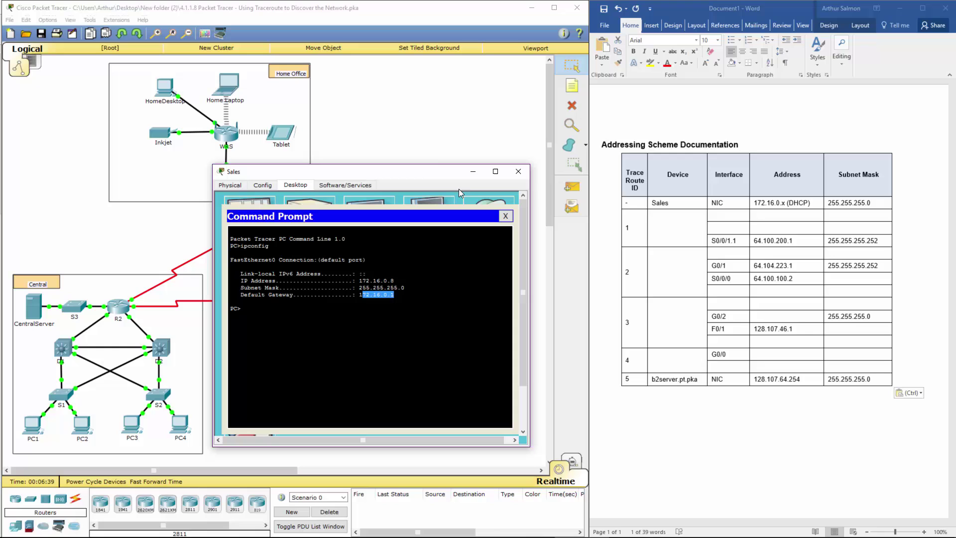
- Slide the Sales window to the left edge to view the network, then bring it back
{"action": "left_click_drag", "start_coordinate": [448, 174], "coordinate": [196, 186]}
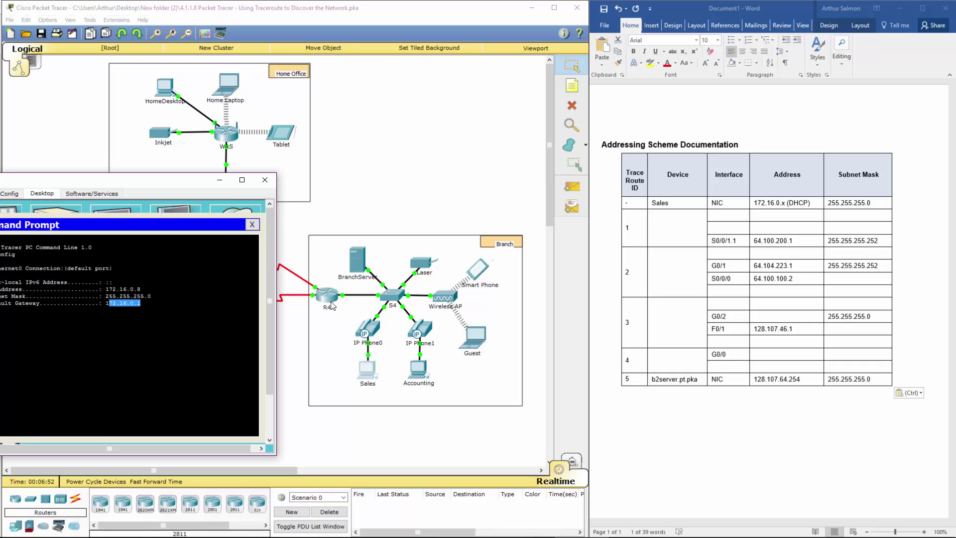
{"action": "left_click_drag", "start_coordinate": [172, 182], "coordinate": [0, 189]}
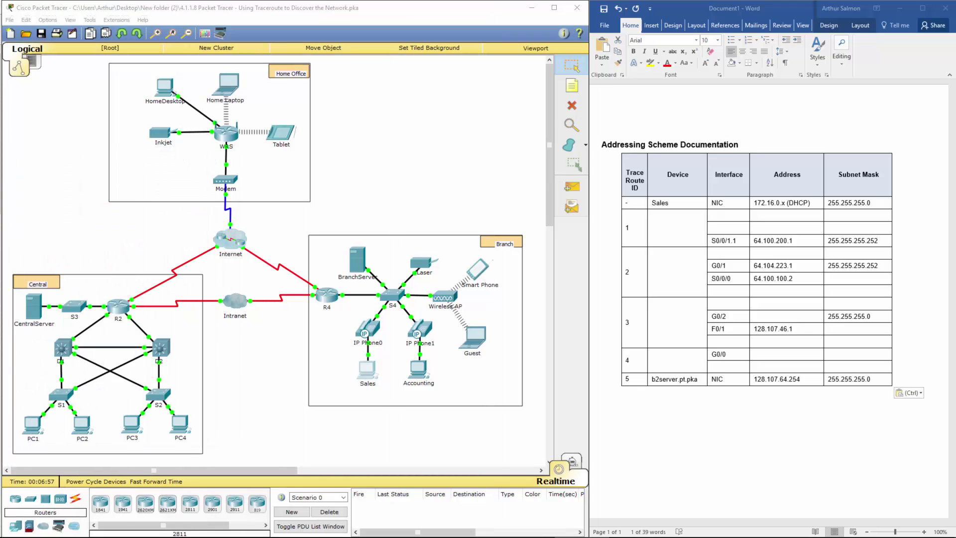
{"action": "left_click_drag", "start_coordinate": [1, 166], "coordinate": [199, 142]}
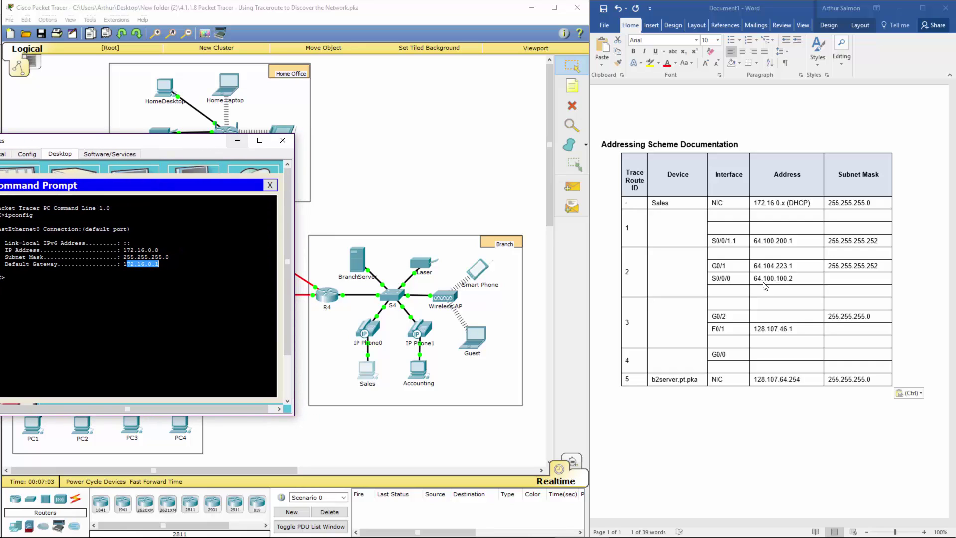
- Enter 172.16.0.1 with mask 255.255.255.0 in route 4's G0/0 row of the Word table
{"action": "left_click", "coordinate": [772, 352]}
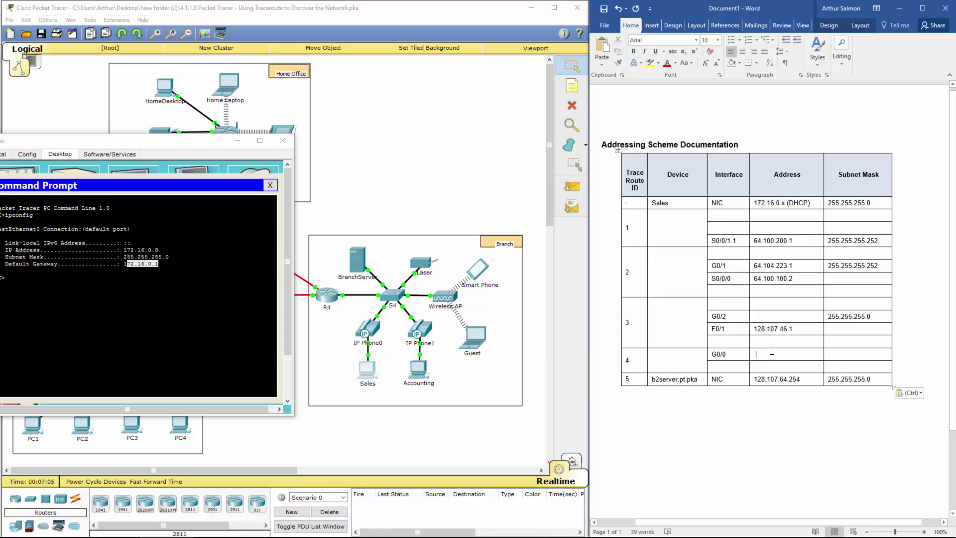
{"action": "type", "text": "172"}
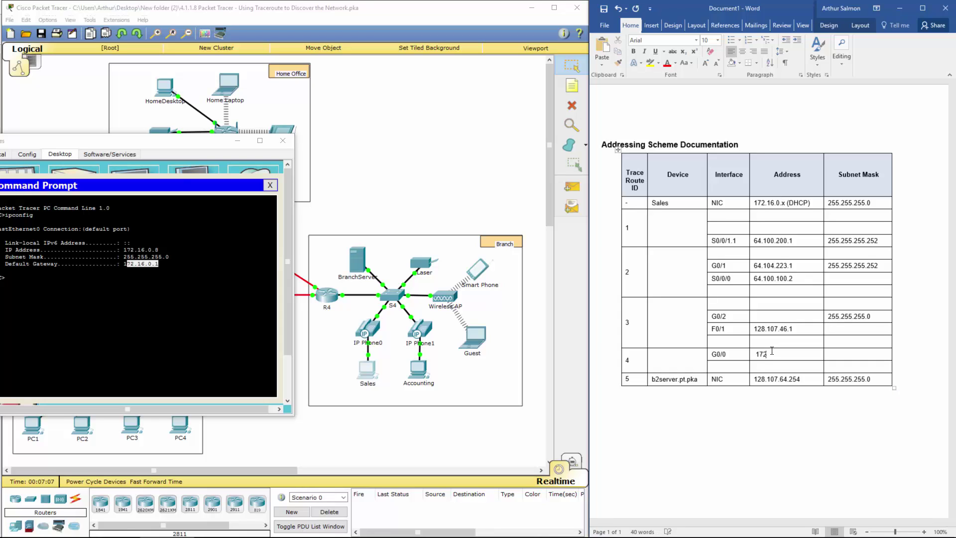
{"action": "type", "text": ".16.0.1"}
{"action": "key", "text": "Tab"}
{"action": "type", "text": "255.255.255.0"}
{"action": "left_click", "coordinate": [191, 155]}
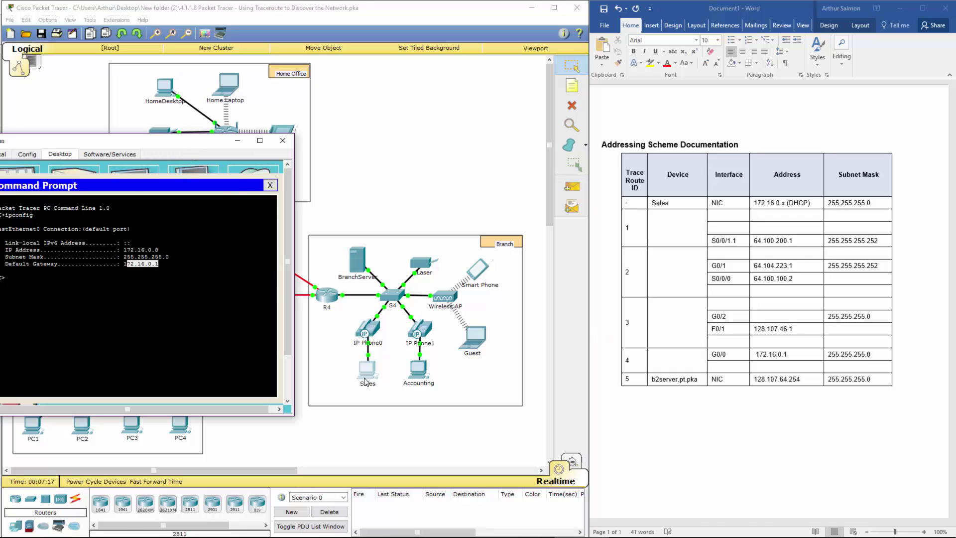
- Ping 172.16.0.1 from the Sales PC, getting 4 of 4 replies with 0% loss
{"action": "left_click_drag", "start_coordinate": [155, 141], "coordinate": [389, 138]}
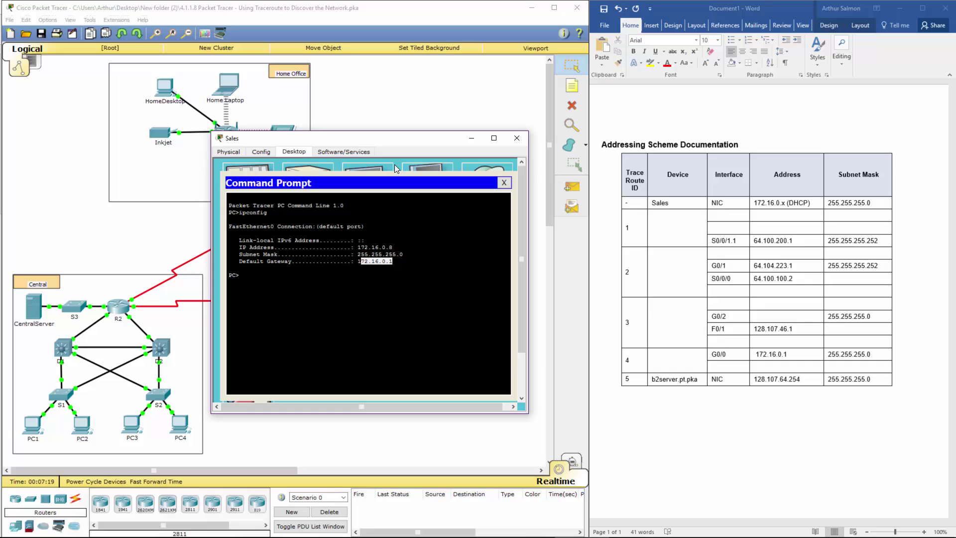
{"action": "key", "text": "ctrl+c"}
{"action": "type", "text": "ping 172.16.0.1"}
{"action": "key", "text": "Return"}
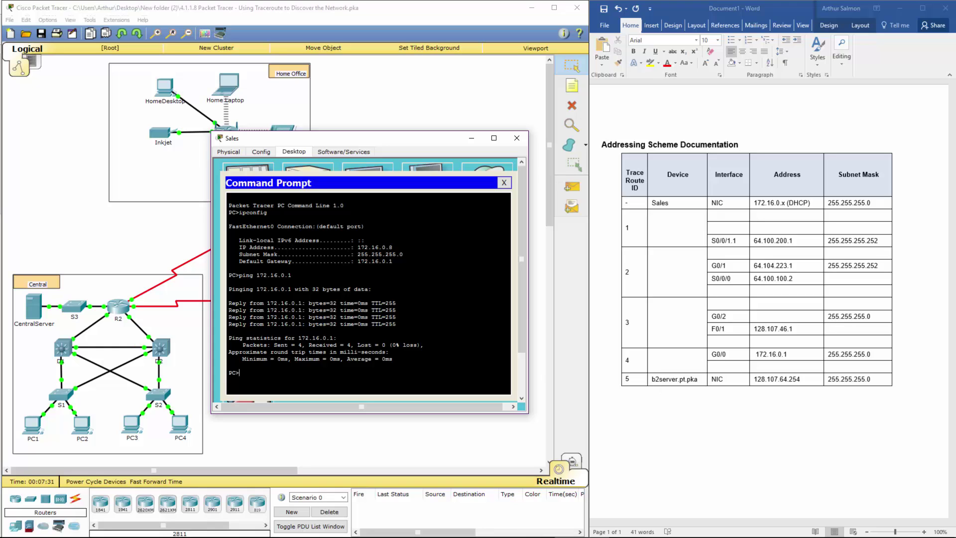
{"action": "mouse_move", "coordinate": [433, 140]}
{"action": "left_mouse_down"}
{"action": "mouse_move", "coordinate": [362, 196]}
{"action": "mouse_move", "coordinate": [537, 133]}
{"action": "mouse_move", "coordinate": [659, 152]}
{"action": "mouse_move", "coordinate": [558, 145]}
{"action": "mouse_move", "coordinate": [515, 130]}
{"action": "mouse_move", "coordinate": [523, 130]}
{"action": "left_mouse_up"}
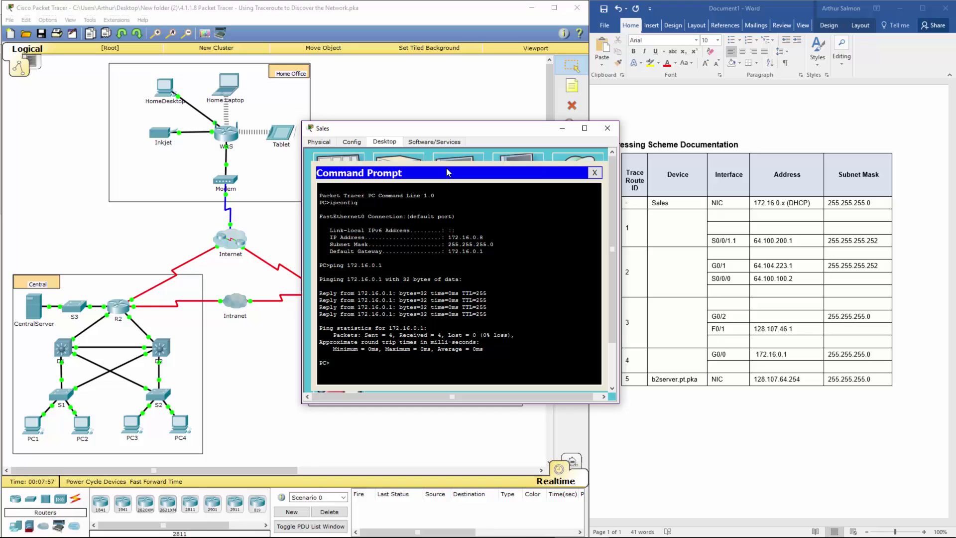
{"action": "left_click_drag", "start_coordinate": [500, 129], "coordinate": [748, 249]}
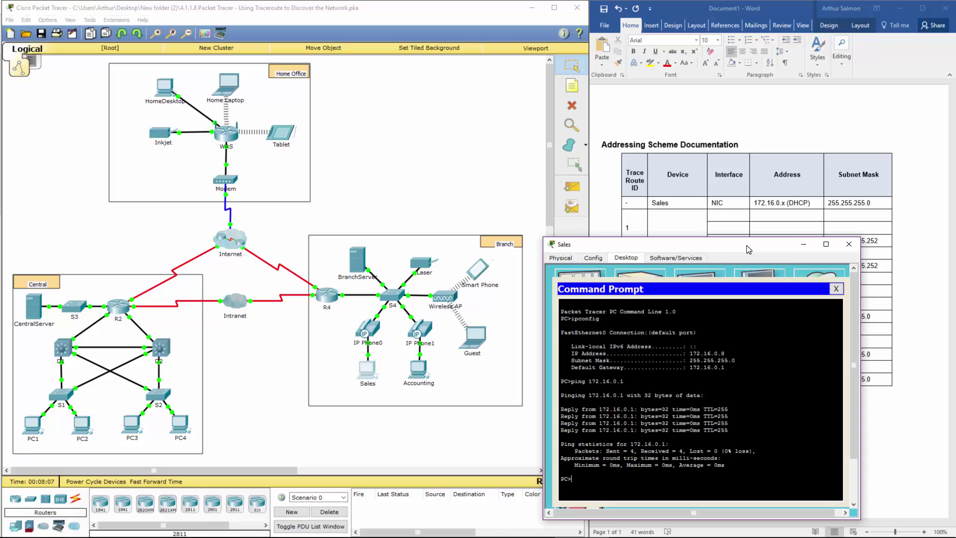
{"action": "left_click_drag", "start_coordinate": [749, 249], "coordinate": [429, 158]}
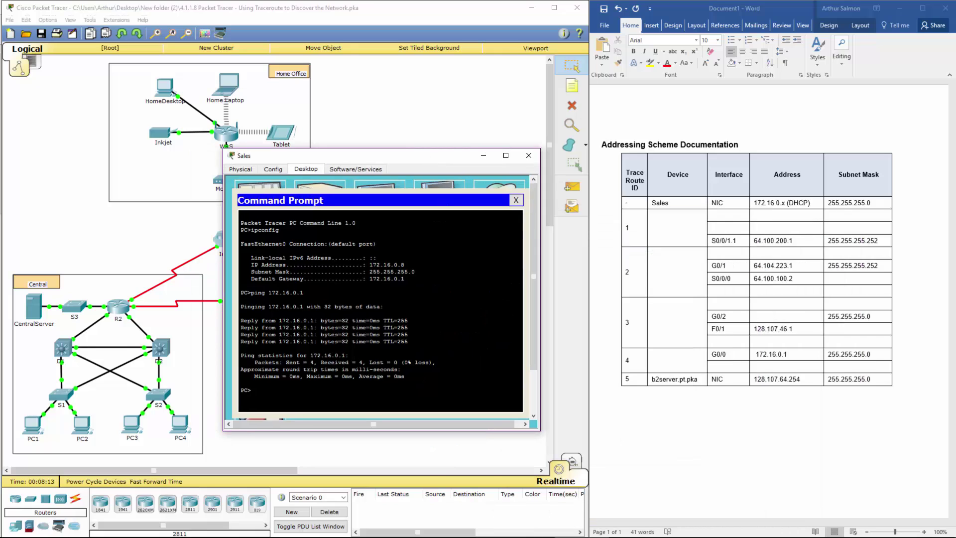
- Run nslookup on the Sales PC to see its DNS server, then exit
{"action": "type", "text": "slookup"}
{"action": "key", "text": "Return"}
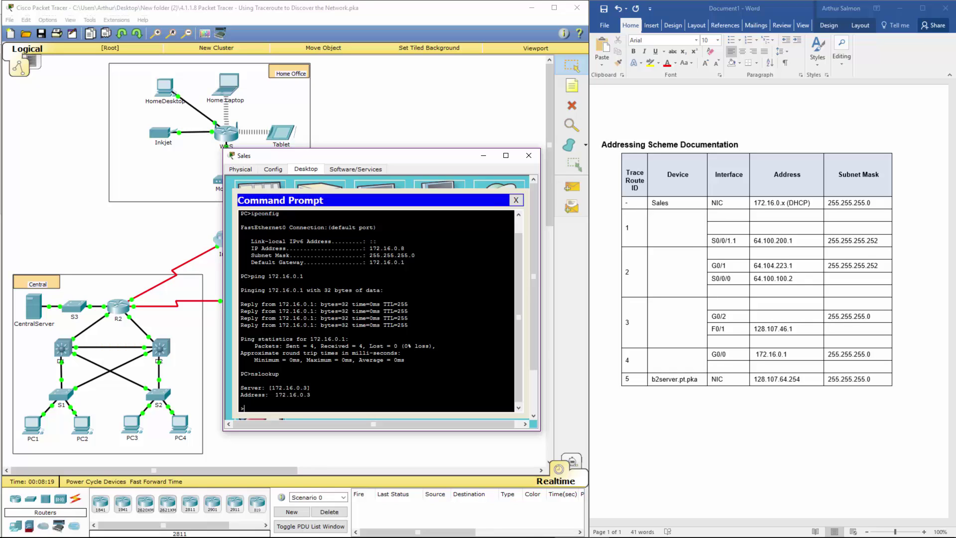
{"action": "type", "text": "exit"}
{"action": "key", "text": "Return"}
- Resolve b2server.pt.pka with nslookup and highlight its address 128.107.64.254
{"action": "key", "text": "Up"}
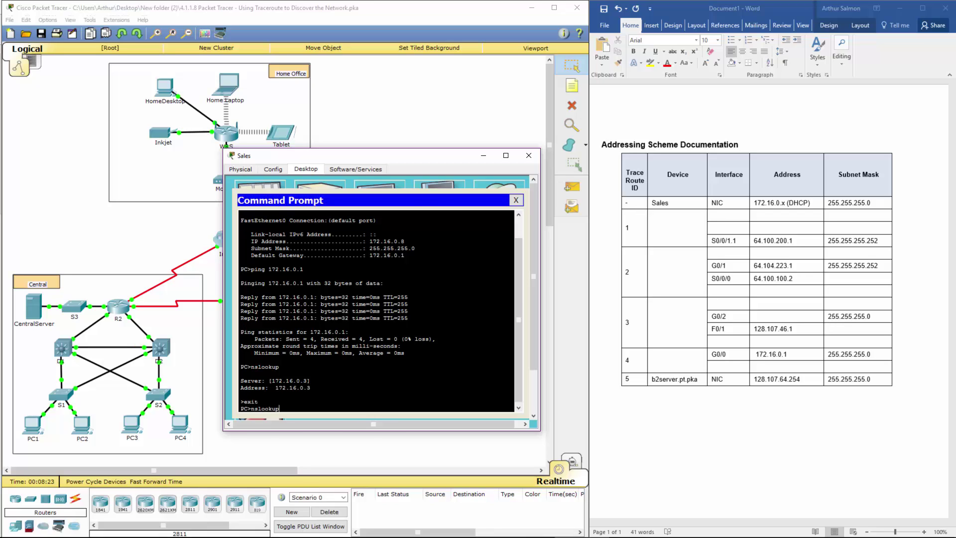
{"action": "type", "text": "b2server.pt.pka"}
{"action": "key", "text": "Return"}
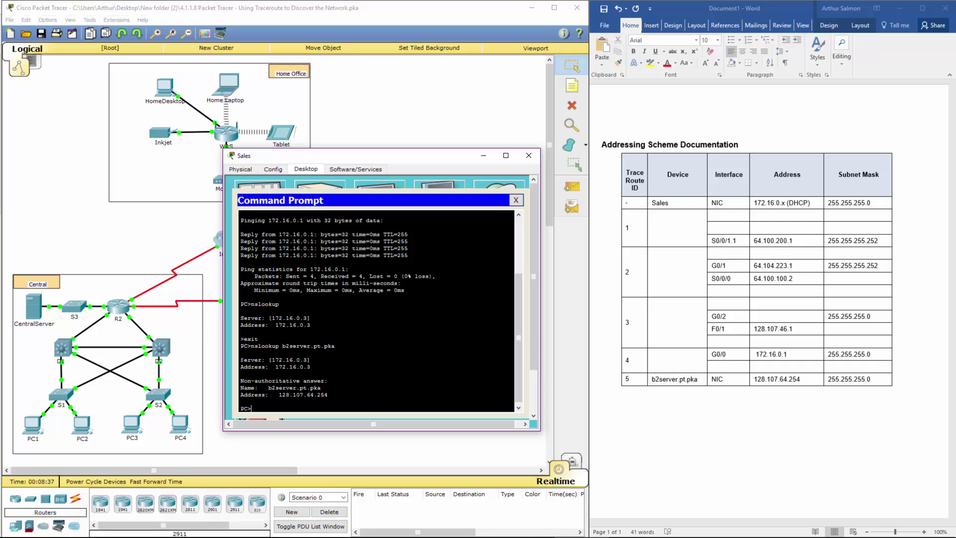
{"action": "double_click", "coordinate": [280, 394]}
{"action": "double_click", "coordinate": [297, 394]}
{"action": "left_click_drag", "start_coordinate": [317, 395], "coordinate": [328, 394]}
{"action": "left_click", "coordinate": [815, 324]}
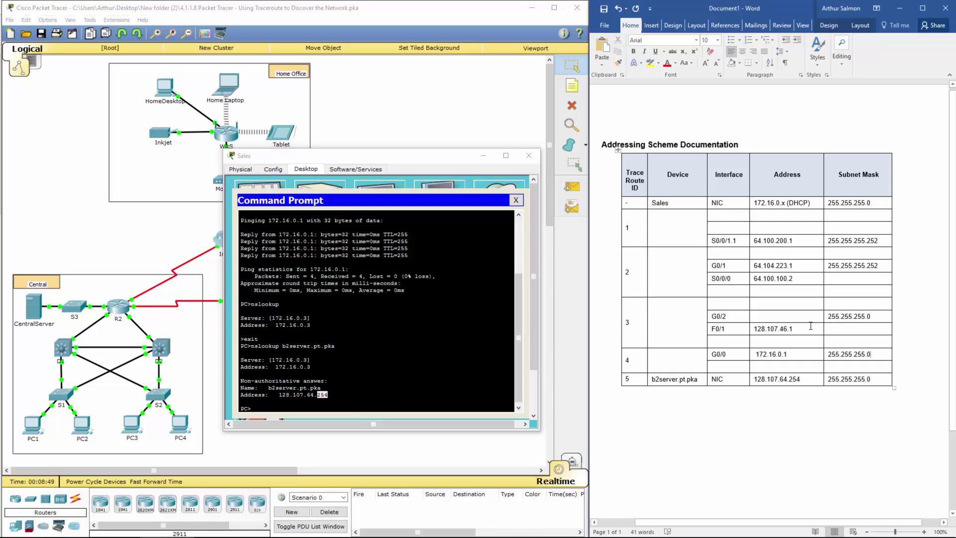
{"action": "left_click_drag", "start_coordinate": [792, 328], "coordinate": [755, 330]}
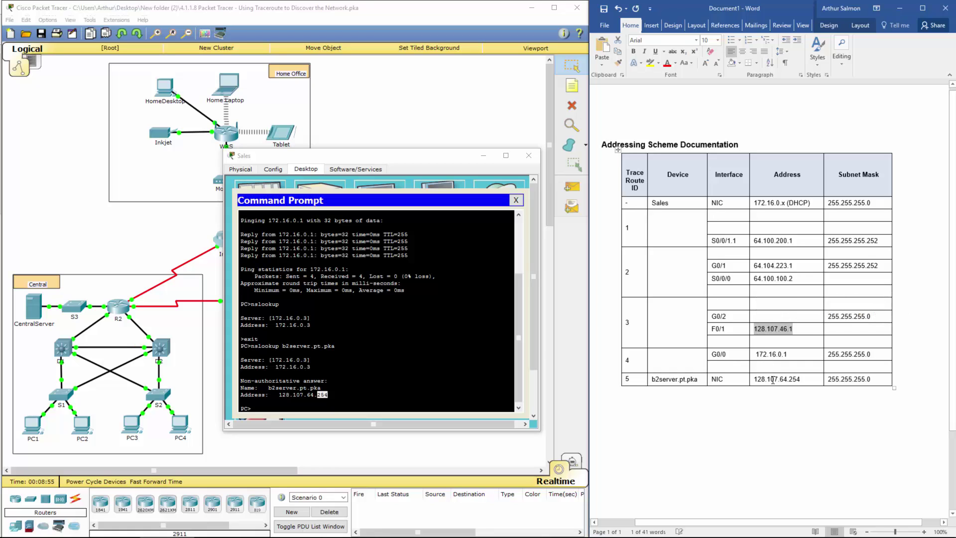
{"action": "left_click_drag", "start_coordinate": [771, 379], "coordinate": [805, 378]}
{"action": "left_click", "coordinate": [805, 378]}
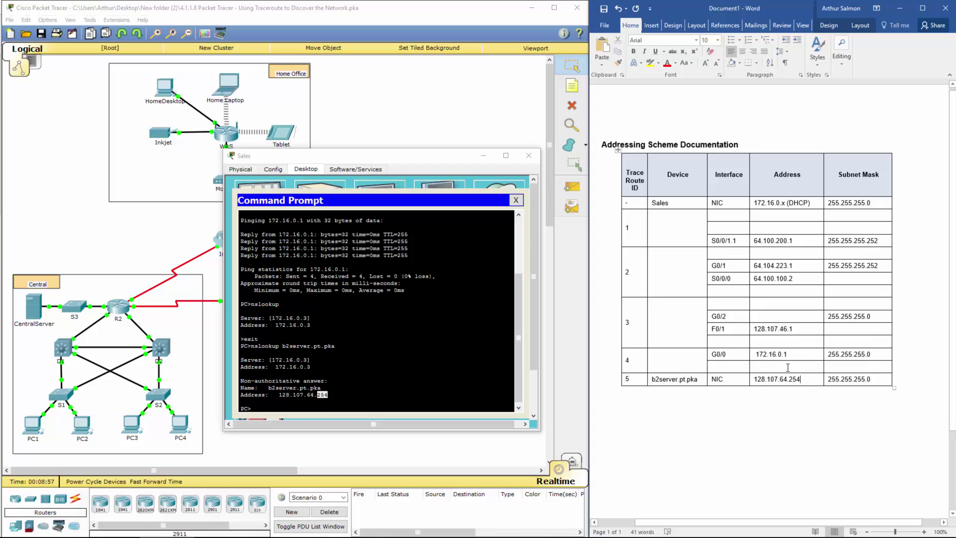
{"action": "double_click", "coordinate": [802, 378]}
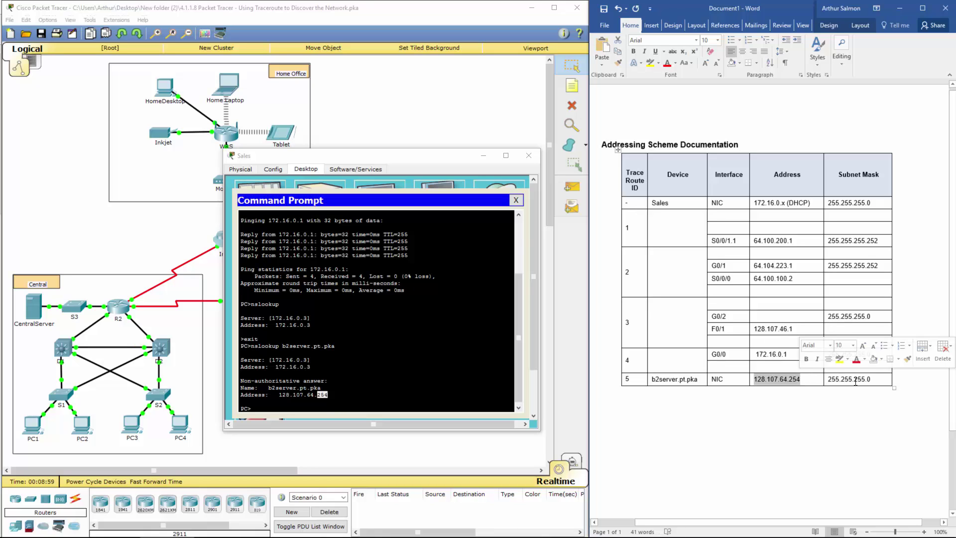
{"action": "left_click_drag", "start_coordinate": [869, 380], "coordinate": [680, 380]}
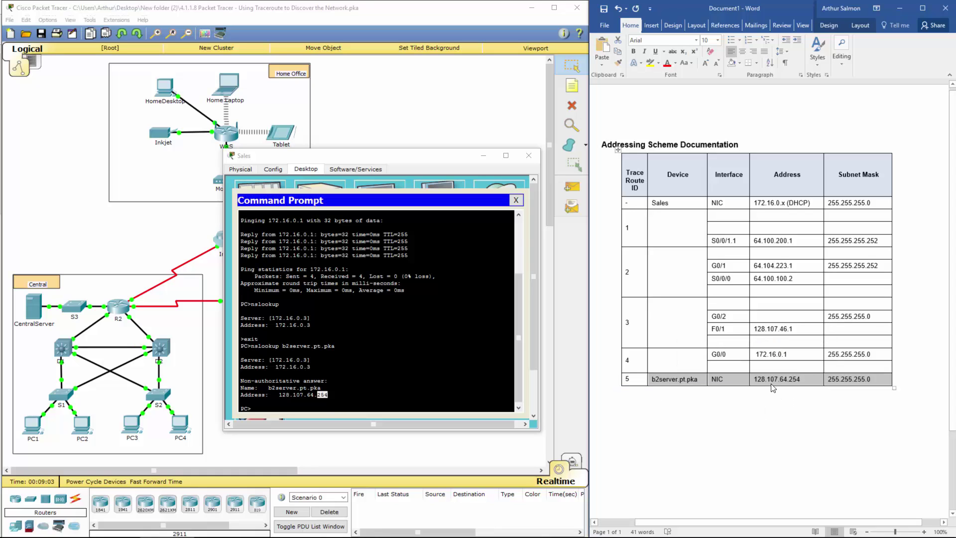
{"action": "left_click", "coordinate": [769, 379]}
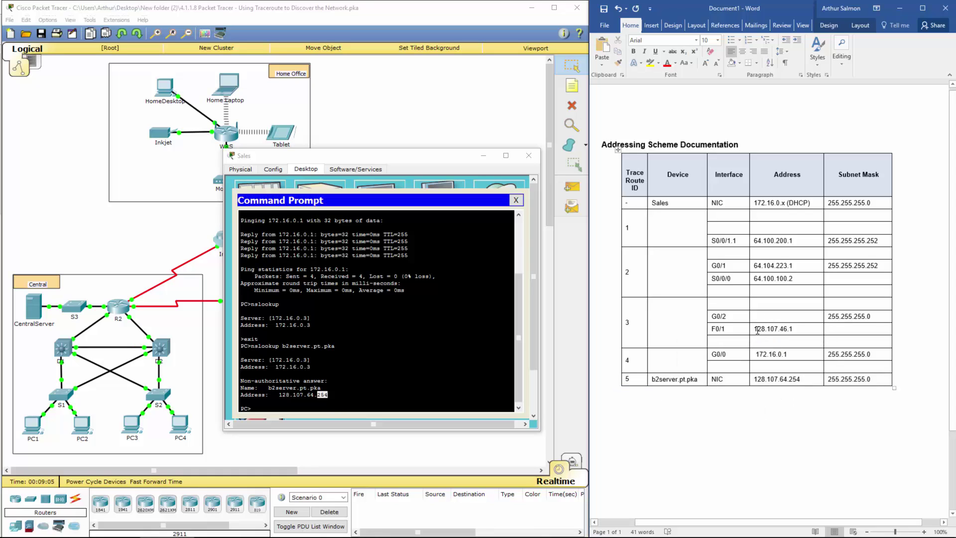
{"action": "left_click_drag", "start_coordinate": [757, 331], "coordinate": [777, 330]}
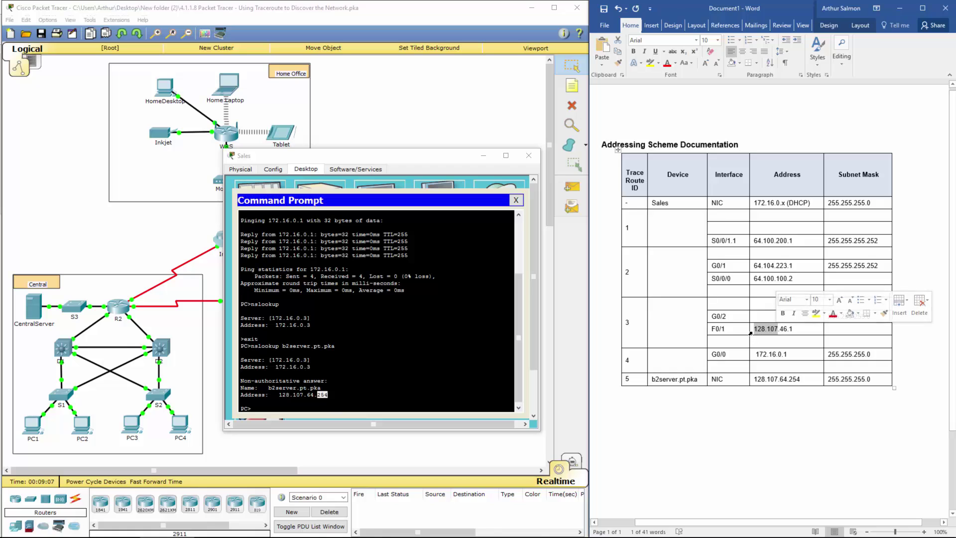
{"action": "double_click", "coordinate": [784, 328]}
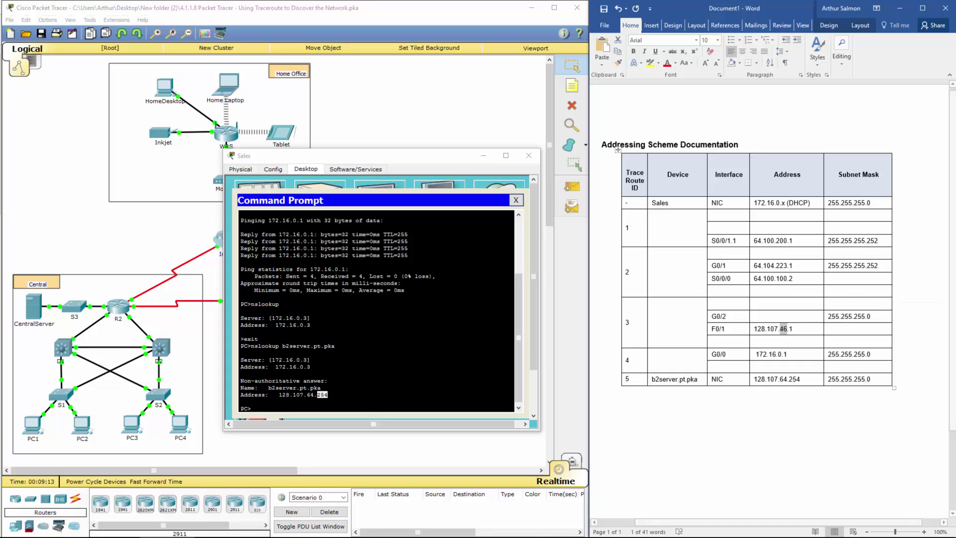
{"action": "key", "text": "alt+Tab"}
{"action": "left_click", "coordinate": [279, 401]}
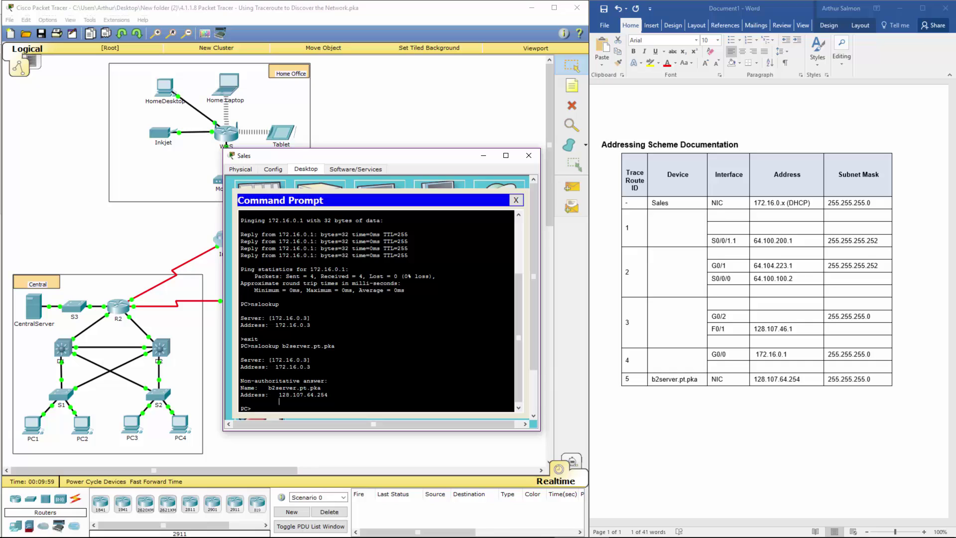
- Traceroute 128.107.64.254 from Sales and highlight hops 172.16.0.1 and 64.100.150.2
{"action": "type", "text": "tracert 128"}
{"action": "type", "text": ".107.64.254"}
{"action": "key", "text": "Return"}
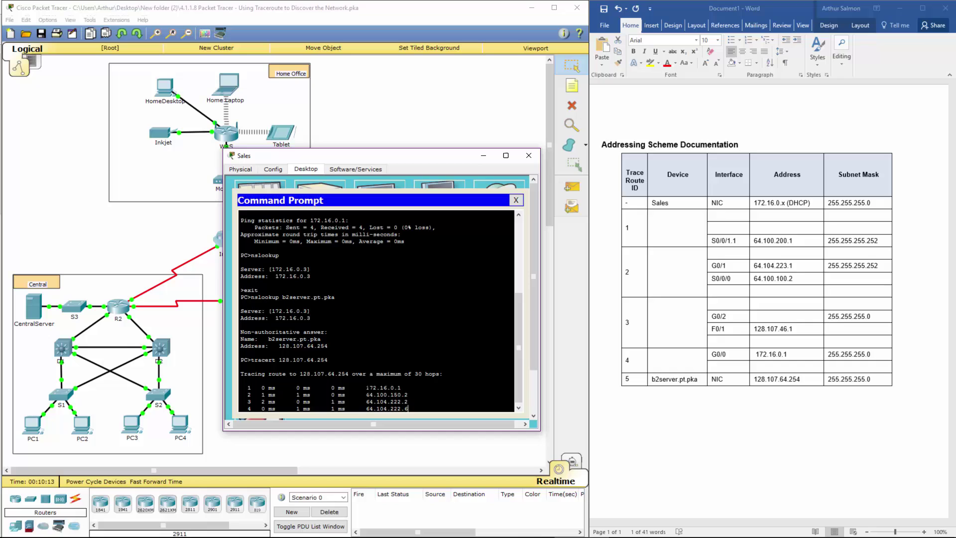
{"action": "left_click_drag", "start_coordinate": [366, 388], "coordinate": [401, 387]}
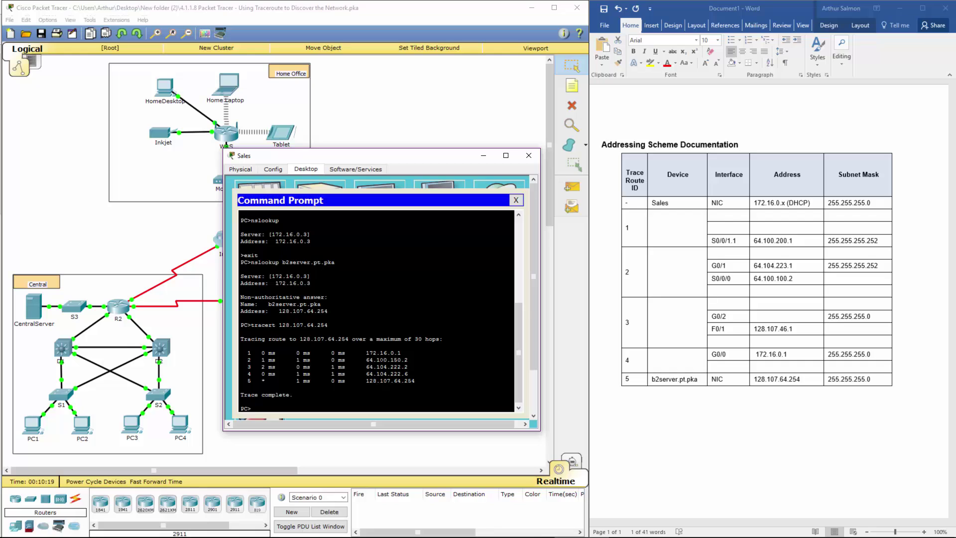
{"action": "left_click_drag", "start_coordinate": [366, 359], "coordinate": [411, 374]}
- Telnet to 172.16.0.1, retry after the timeout, and log in to the R4> prompt
{"action": "type", "text": "net 172.16.0.1"}
{"action": "key", "text": "Return"}
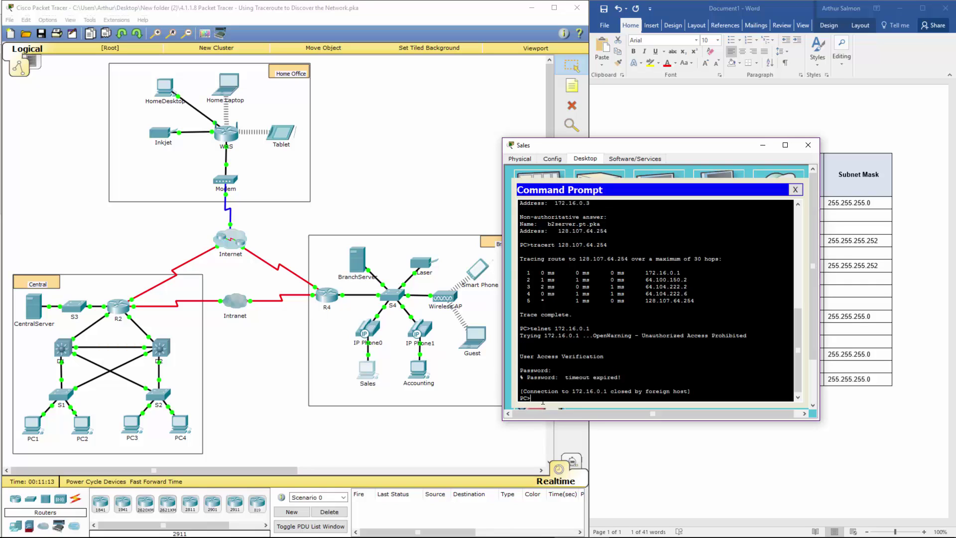
{"action": "key", "text": "Up"}
{"action": "key", "text": "Return"}
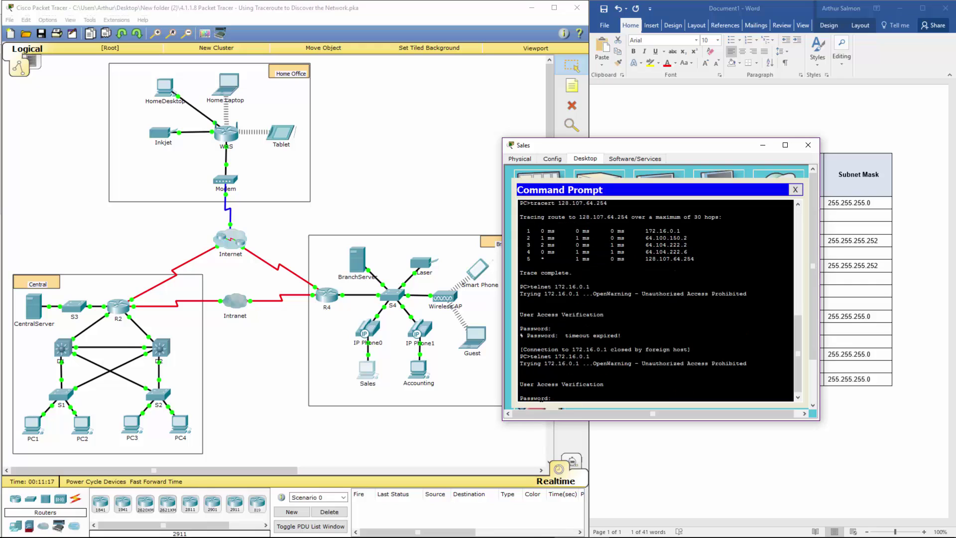
{"action": "key", "text": "Return"}
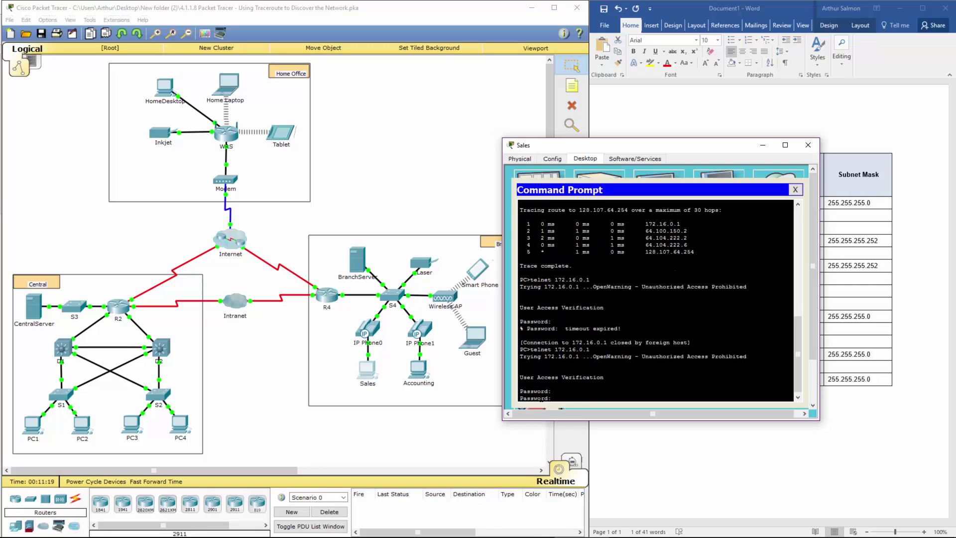
{"action": "key", "text": "Return"}
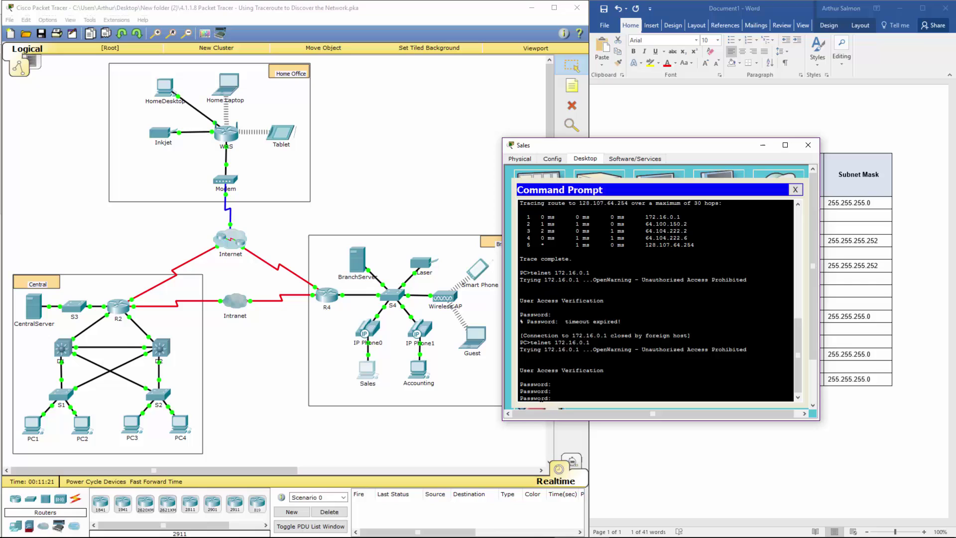
{"action": "key", "text": "Return"}
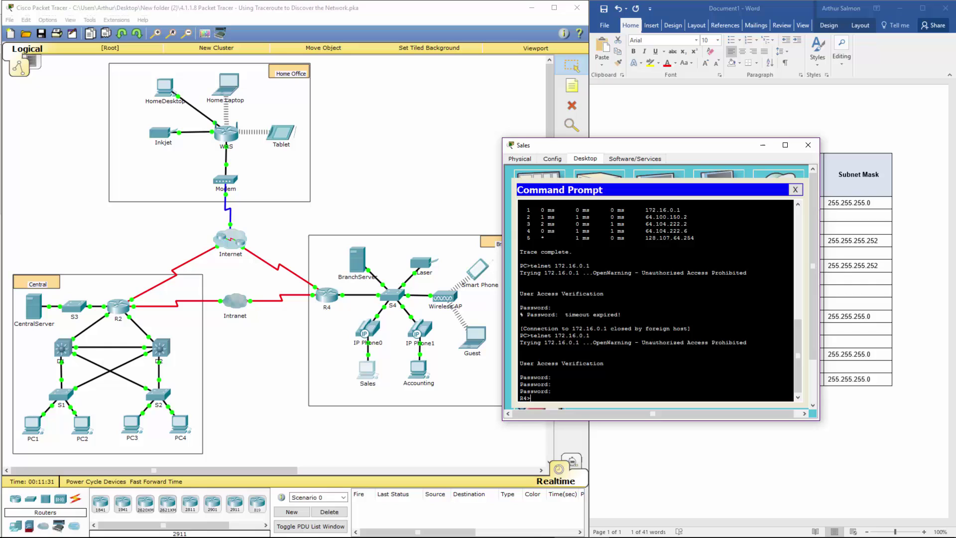
- Enter enable mode on R4 with the enable password to reach the R4# prompt
{"action": "left_click_drag", "start_coordinate": [716, 150], "coordinate": [508, 137]}
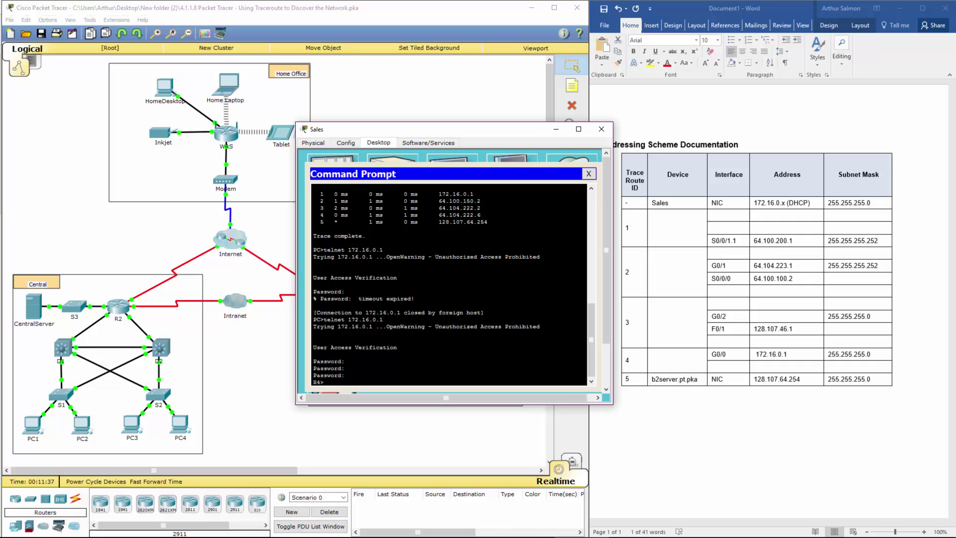
{"action": "type", "text": "en"}
{"action": "key", "text": "Return"}
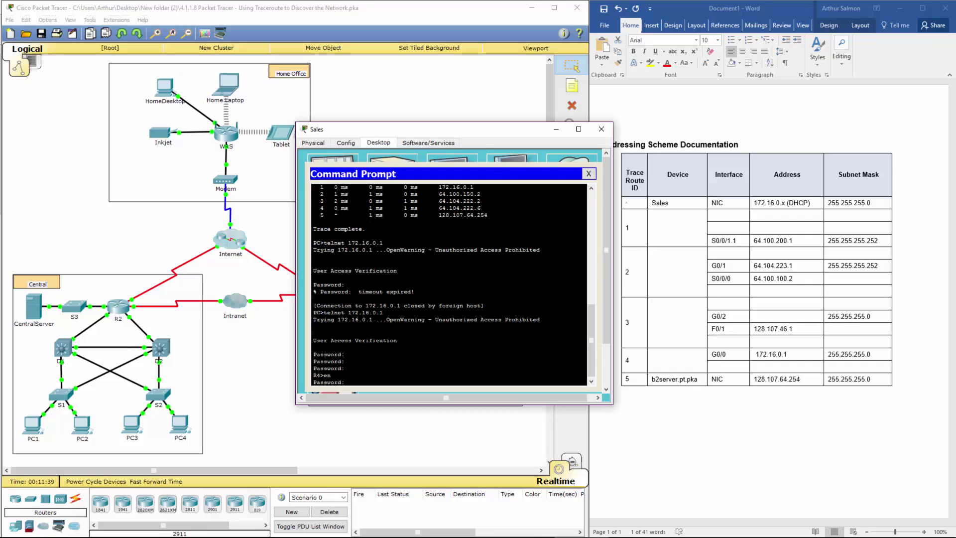
{"action": "key", "text": "Return"}
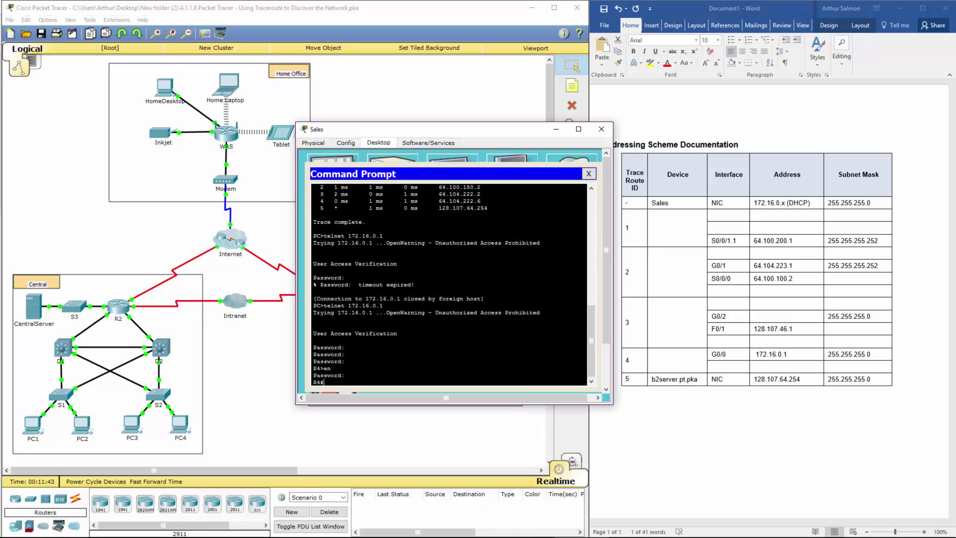
- Run show ip int brief on R4 and enlarge the Sales window to see it all
{"action": "type", "text": "show ip int brief"}
{"action": "key", "text": "Return"}
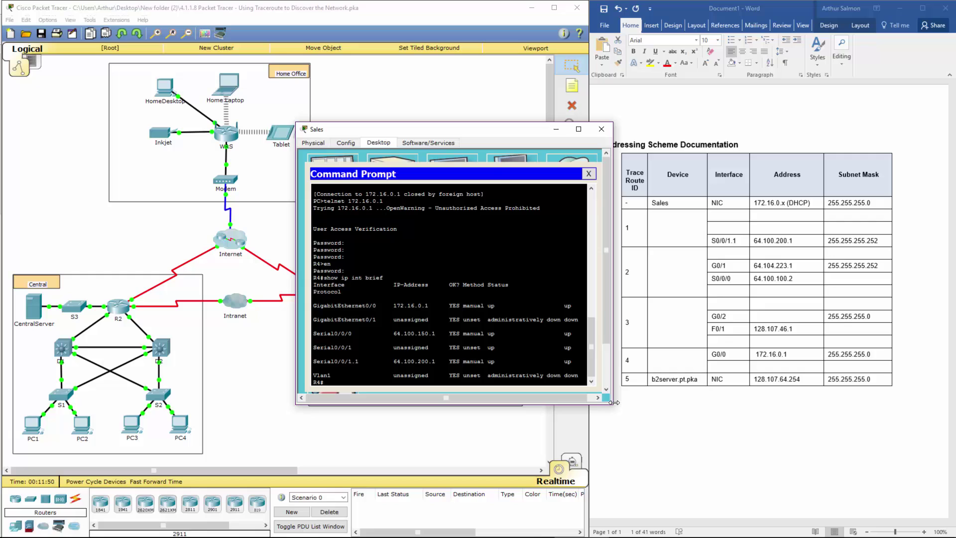
{"action": "left_click_drag", "start_coordinate": [614, 402], "coordinate": [654, 462]}
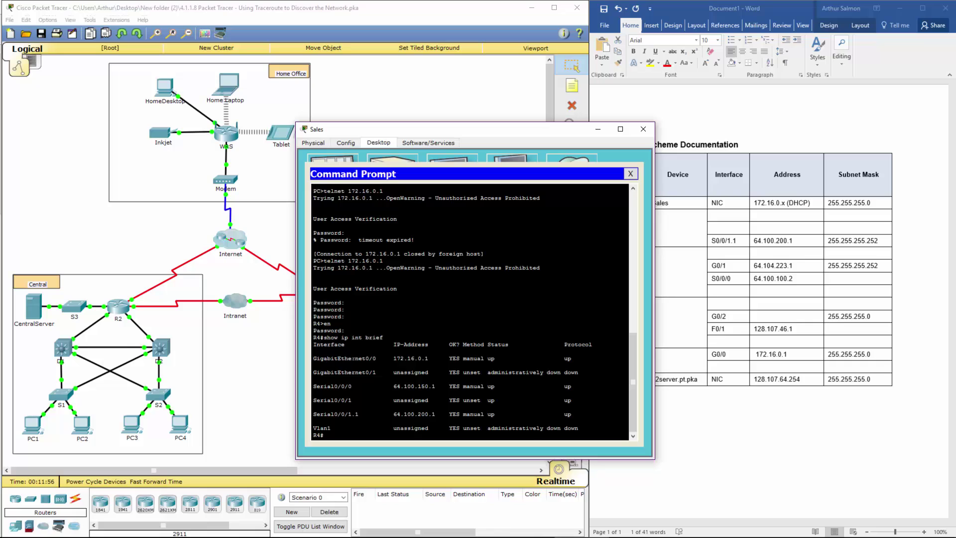
- Highlight R4's G0/0 172.16.0.1, S0/0/0 64.100.150.1 and S0/0/1.1 64.100.200.1 interface lines
{"action": "left_click_drag", "start_coordinate": [334, 358], "coordinate": [435, 359]}
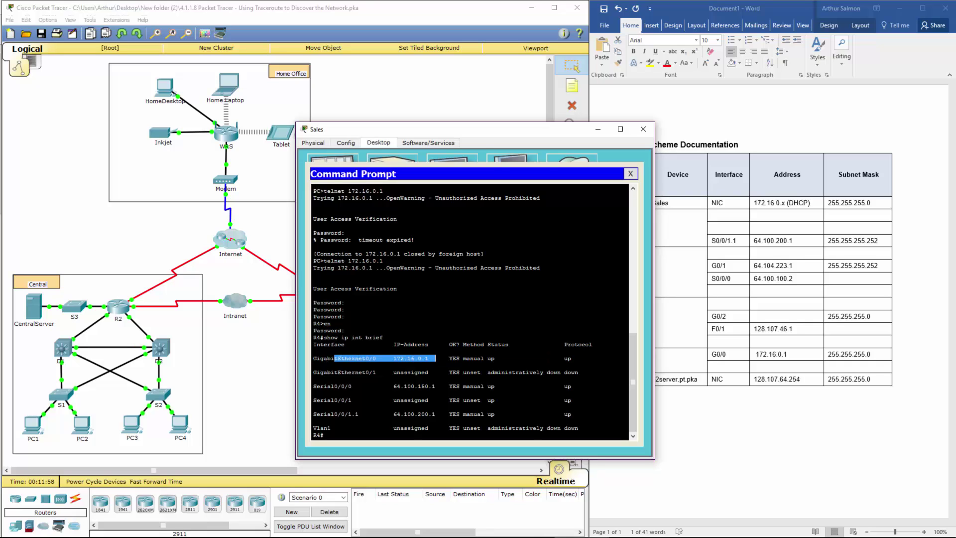
{"action": "mouse_move", "coordinate": [330, 385]}
{"action": "left_mouse_down"}
{"action": "mouse_move", "coordinate": [358, 387]}
{"action": "mouse_move", "coordinate": [317, 379]}
{"action": "left_mouse_up"}
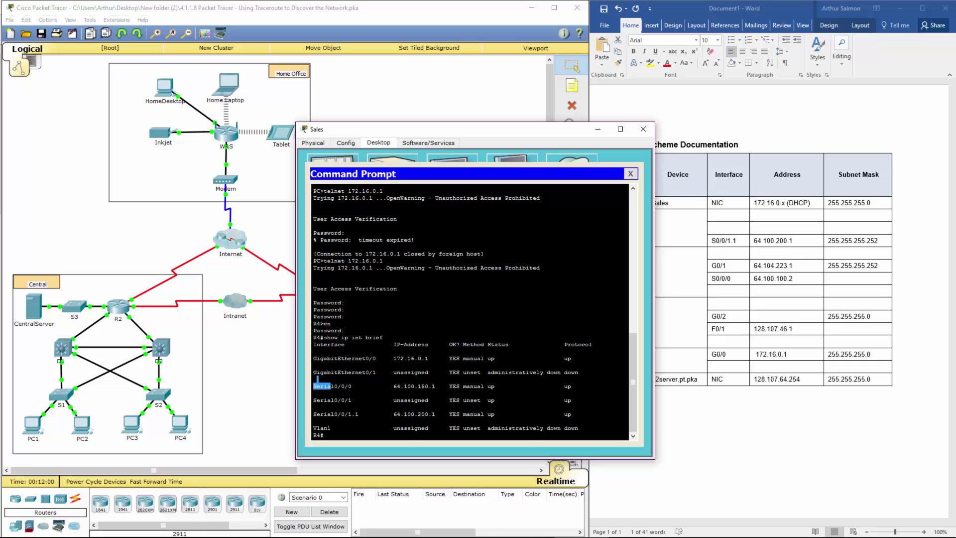
{"action": "left_click_drag", "start_coordinate": [337, 414], "coordinate": [424, 413]}
{"action": "left_click", "coordinate": [418, 414]}
{"action": "left_click_drag", "start_coordinate": [314, 400], "coordinate": [571, 400]}
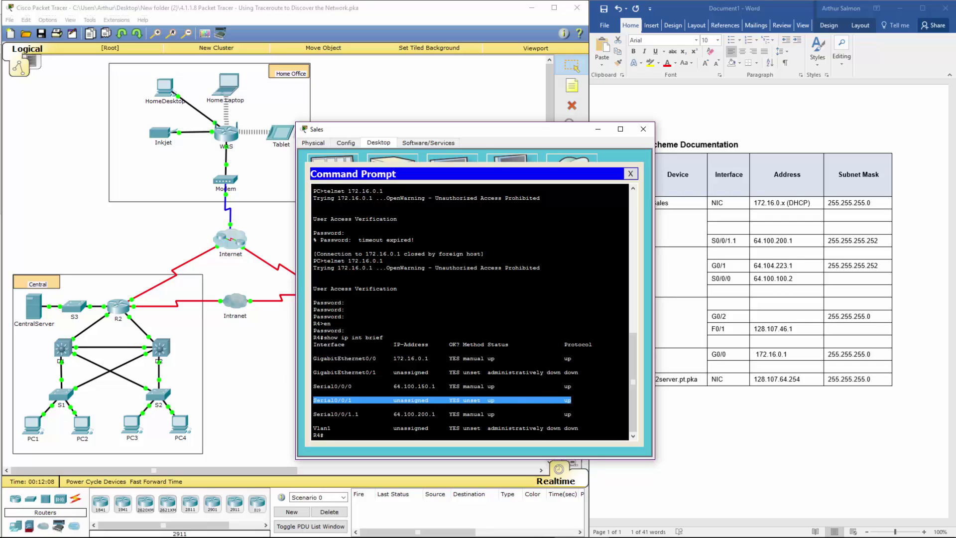
{"action": "left_click_drag", "start_coordinate": [313, 413], "coordinate": [571, 413]}
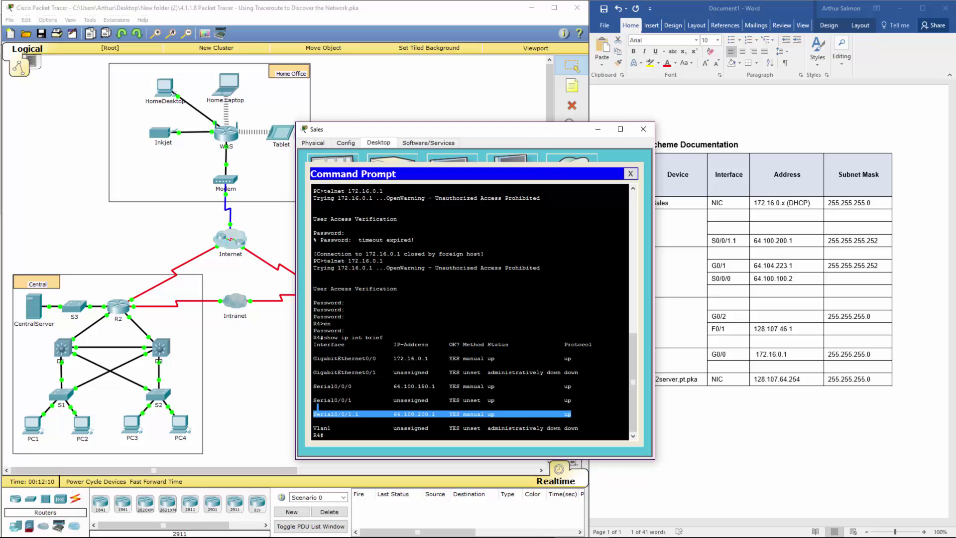
{"action": "left_click_drag", "start_coordinate": [518, 136], "coordinate": [435, 138]}
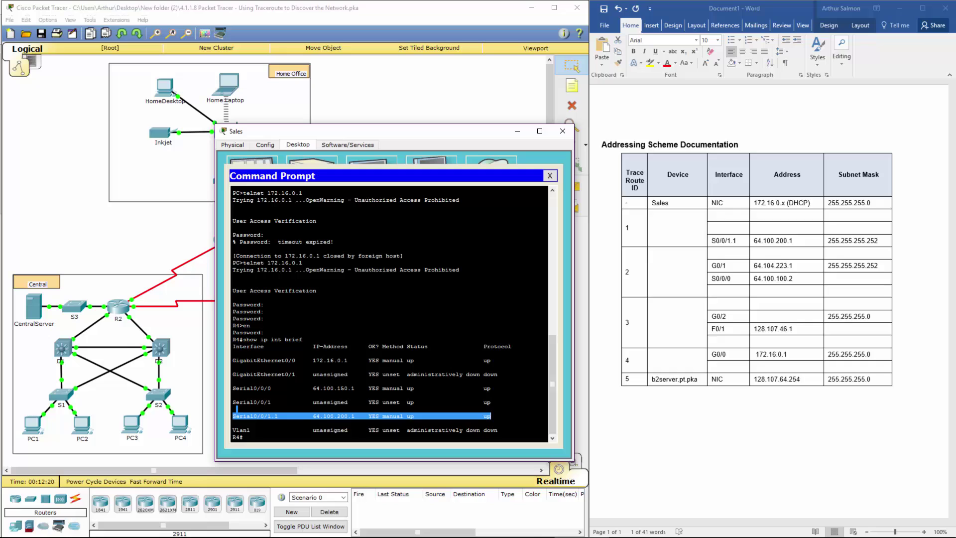
{"action": "left_click", "coordinate": [233, 297]}
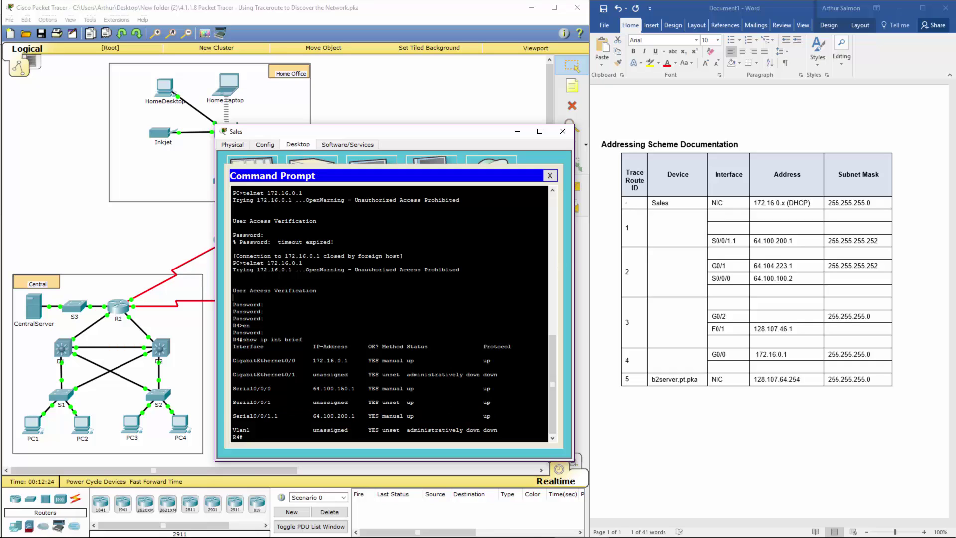
{"action": "scroll", "coordinate": [389, 312], "scroll_direction": "up", "scroll_amount": 3}
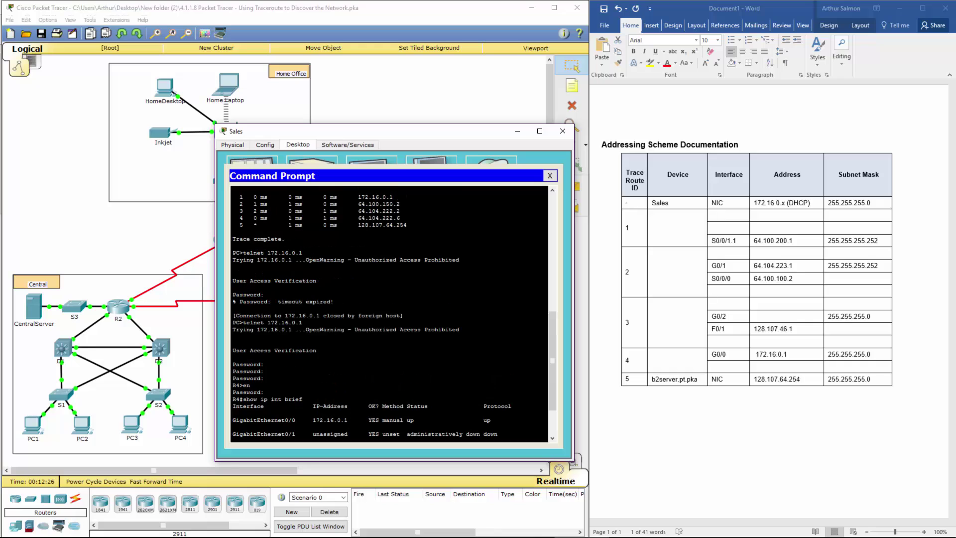
{"action": "left_click_drag", "start_coordinate": [246, 204], "coordinate": [400, 205]}
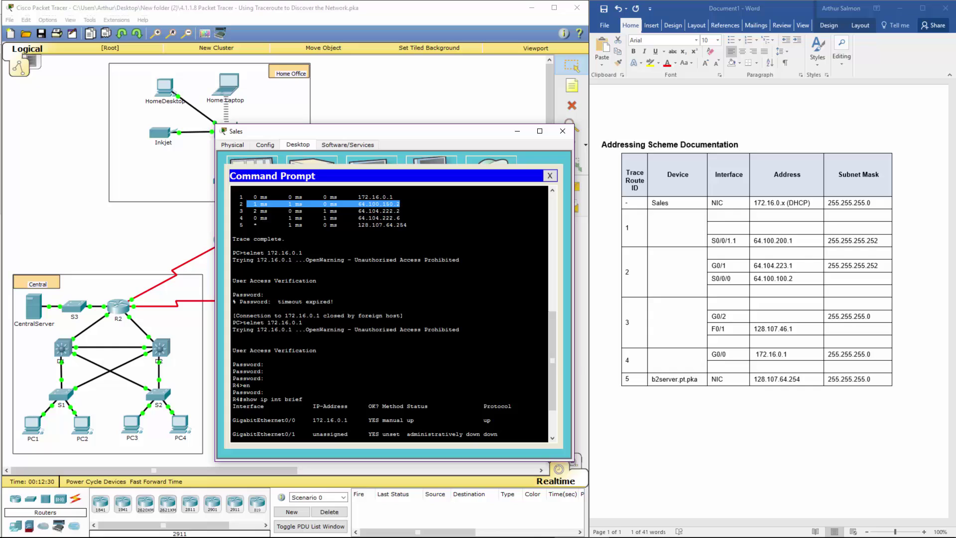
{"action": "scroll", "coordinate": [389, 312], "scroll_direction": "down", "scroll_amount": 3}
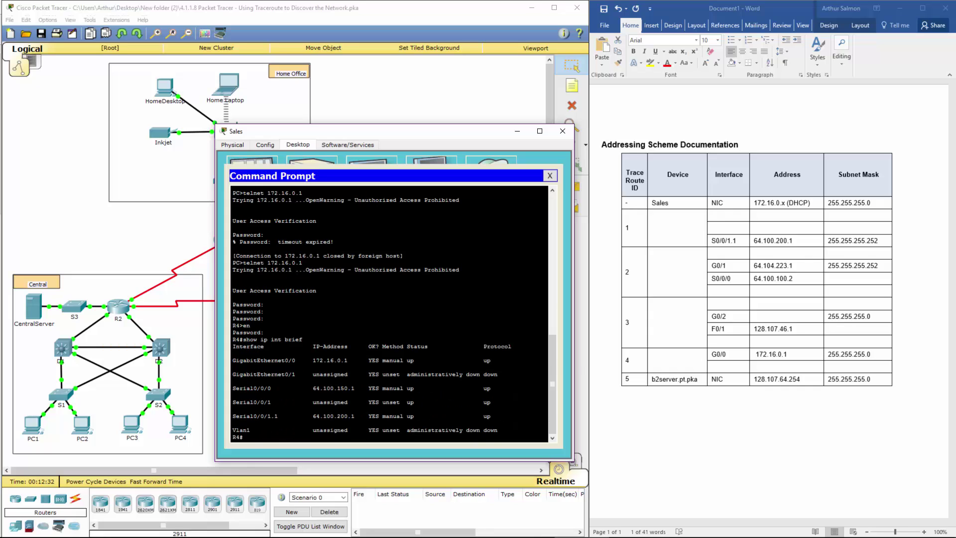
{"action": "scroll", "coordinate": [389, 312], "scroll_direction": "up", "scroll_amount": 3}
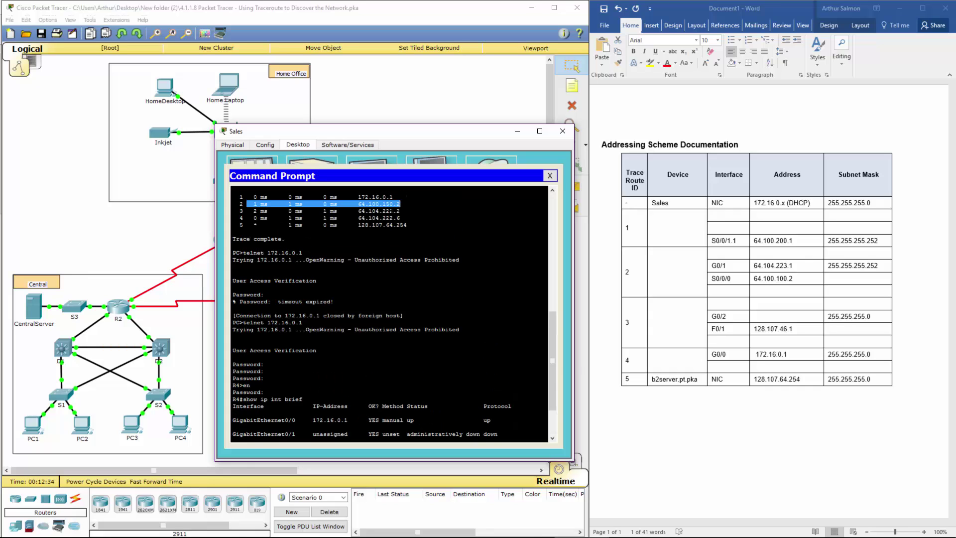
{"action": "left_click_drag", "start_coordinate": [400, 205], "coordinate": [356, 204]}
{"action": "scroll", "coordinate": [389, 312], "scroll_direction": "down", "scroll_amount": 3}
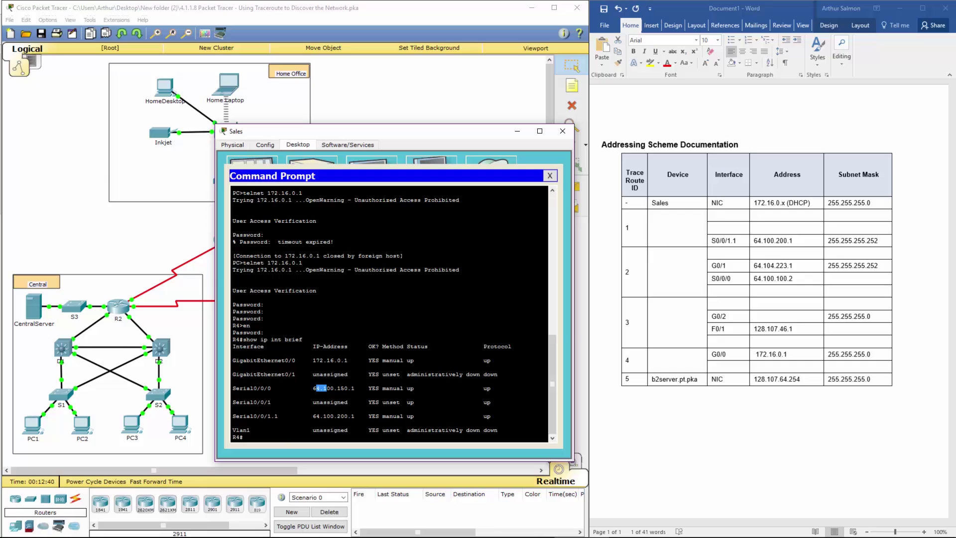
{"action": "left_click_drag", "start_coordinate": [316, 388], "coordinate": [365, 390]}
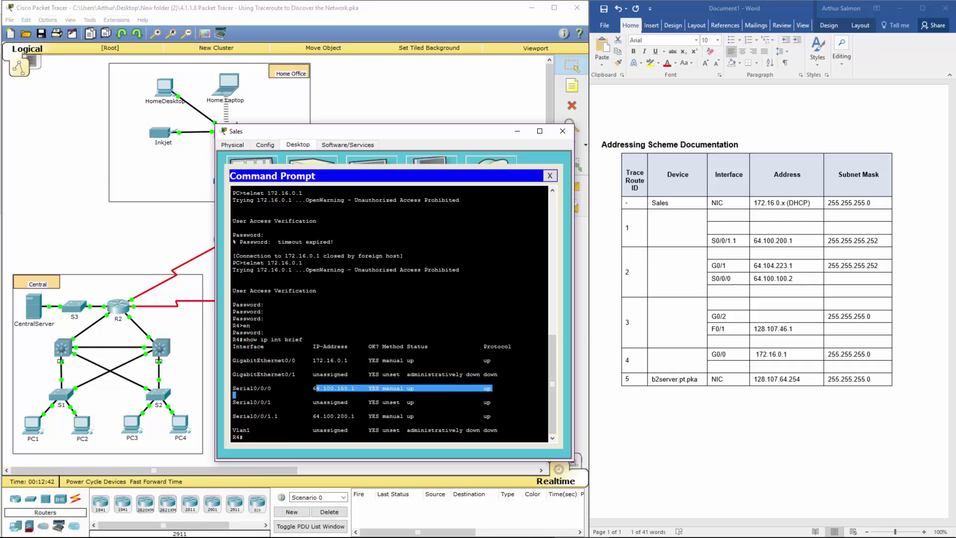
{"action": "key", "text": "ctrl+c"}
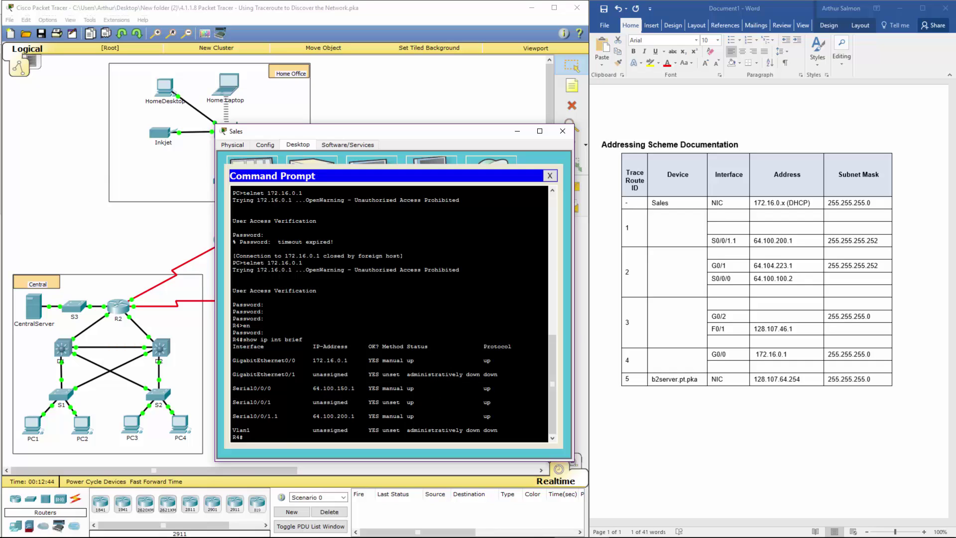
{"action": "key", "text": "Return"}
{"action": "key", "text": "Return"}
{"action": "key", "text": "Return"}
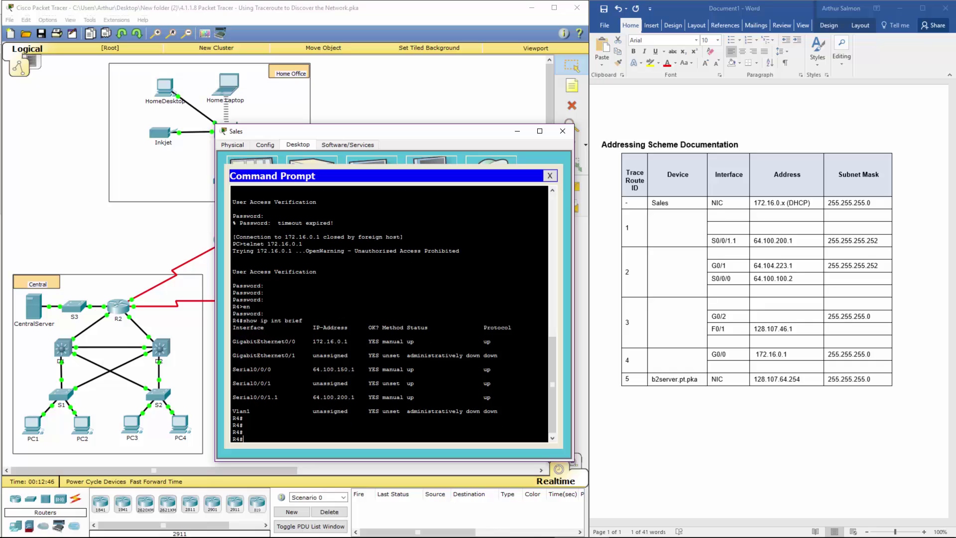
- Display R4's running configuration with show run, paging through to the end
{"action": "type", "text": "show run"}
{"action": "key", "text": "Return"}
{"action": "key", "text": "space"}
{"action": "key", "text": "space"}
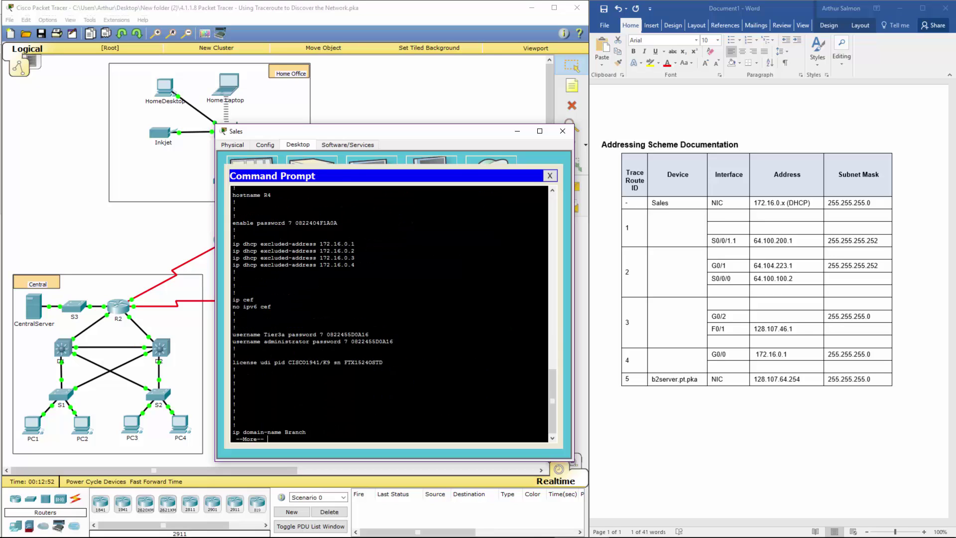
{"action": "key", "text": "space"}
{"action": "key", "text": "space"}
{"action": "key", "text": "space"}
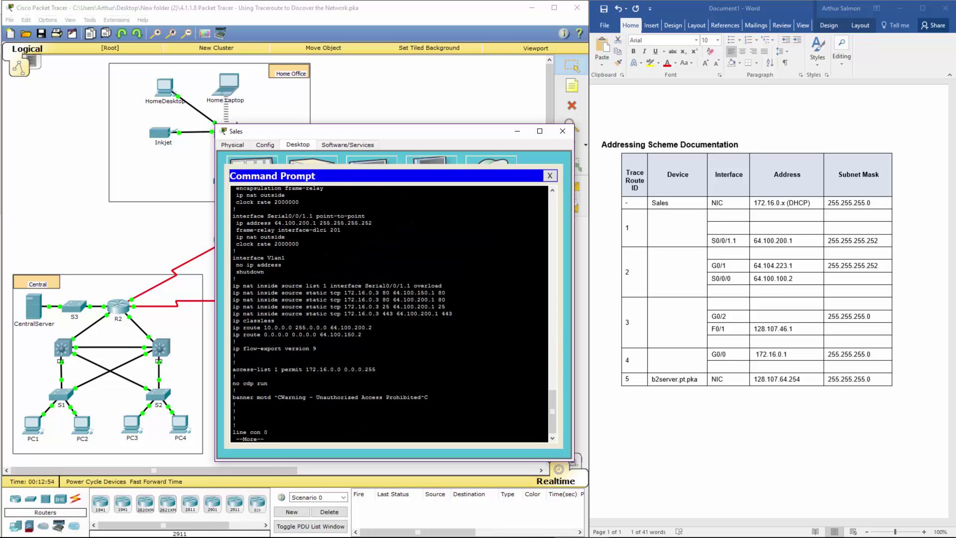
{"action": "scroll", "coordinate": [390, 314], "scroll_direction": "up", "scroll_amount": 2}
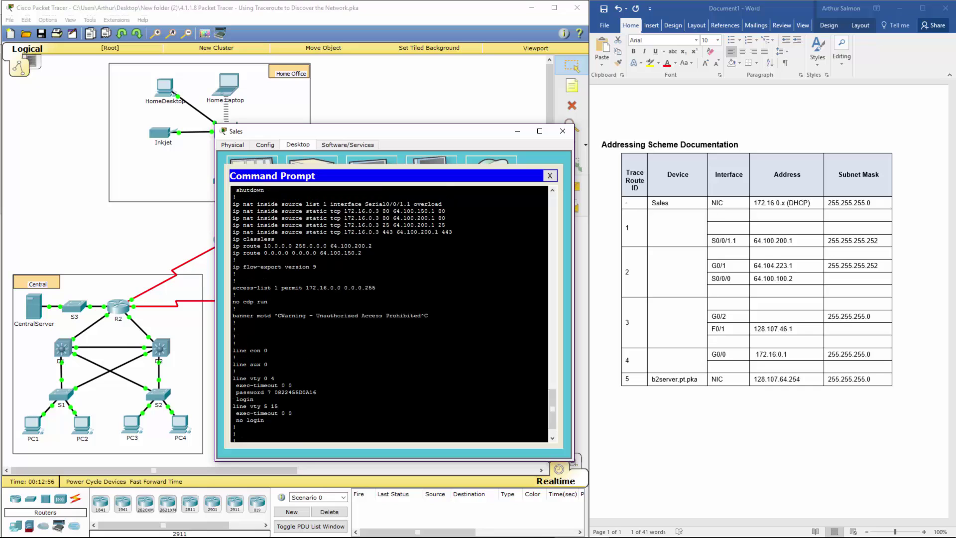
{"action": "scroll", "coordinate": [391, 314], "scroll_direction": "up", "scroll_amount": 8}
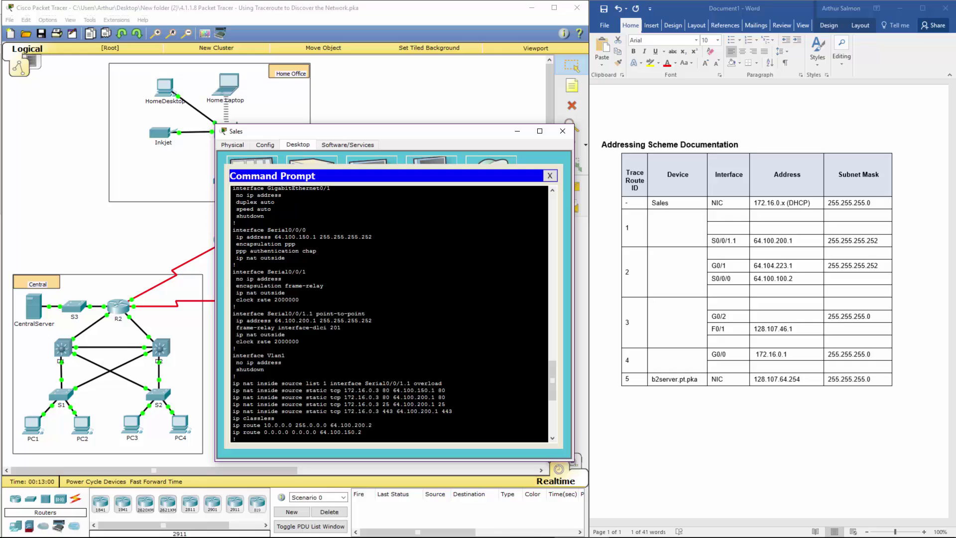
- Highlight the static NAT lines, including inside server 172.16.0.3, and the serial ppp setting
{"action": "left_click_drag", "start_coordinate": [338, 390], "coordinate": [456, 411]}
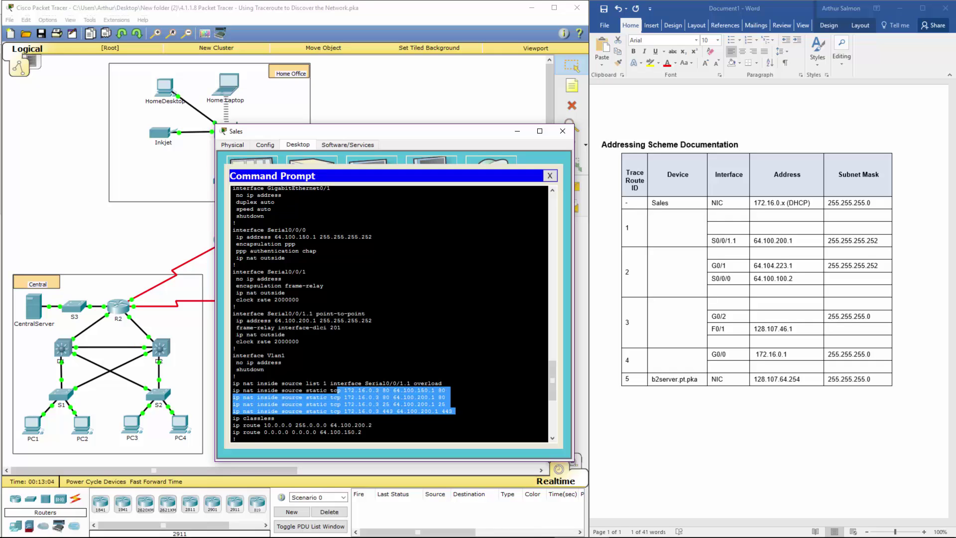
{"action": "left_click", "coordinate": [374, 394]}
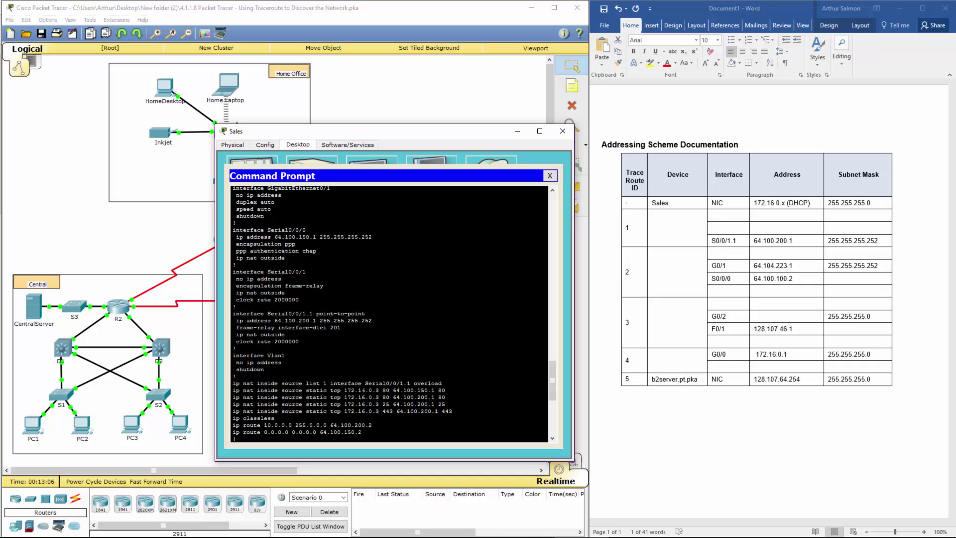
{"action": "left_click_drag", "start_coordinate": [333, 390], "coordinate": [438, 390]}
{"action": "left_click_drag", "start_coordinate": [369, 392], "coordinate": [445, 397]}
{"action": "left_click_drag", "start_coordinate": [380, 397], "coordinate": [348, 397]}
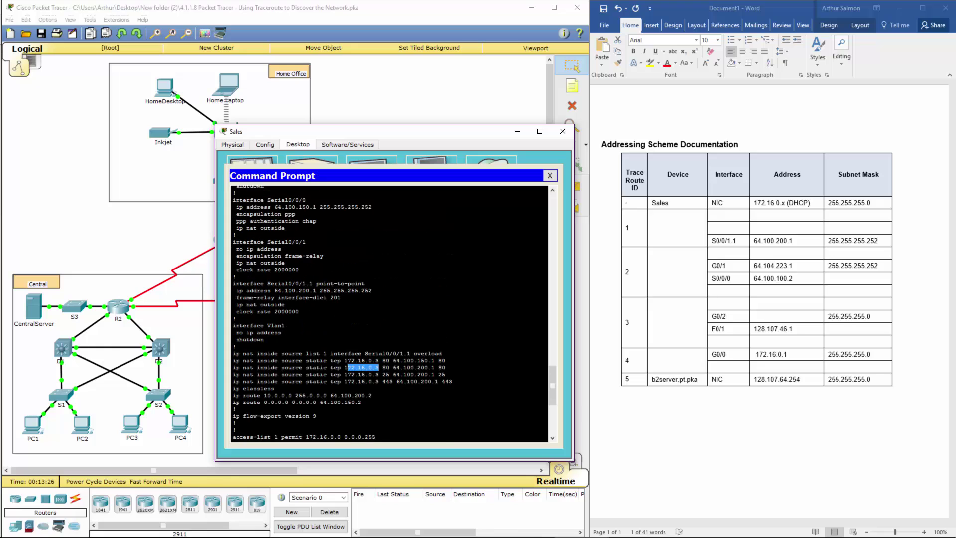
{"action": "double_click", "coordinate": [241, 251]}
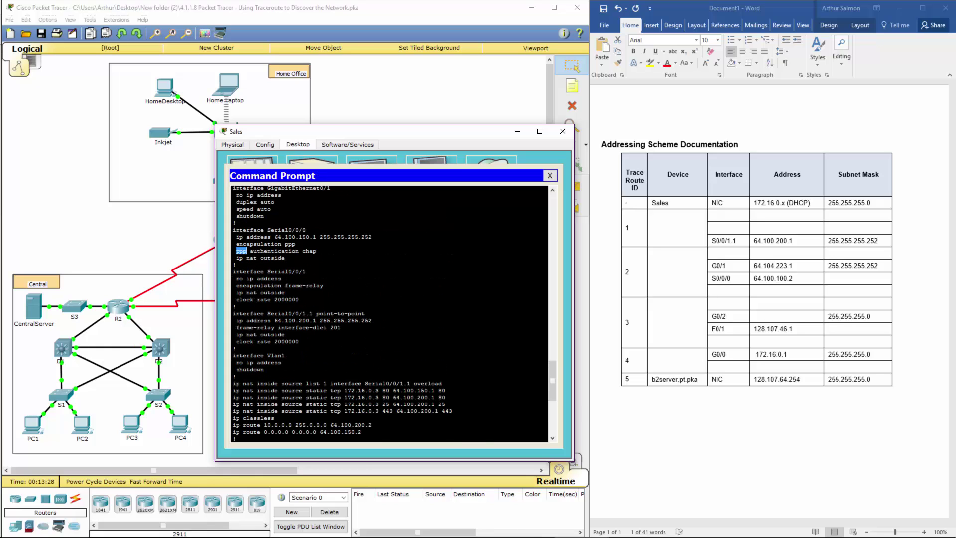
{"action": "scroll", "coordinate": [389, 313], "scroll_direction": "down", "scroll_amount": 10}
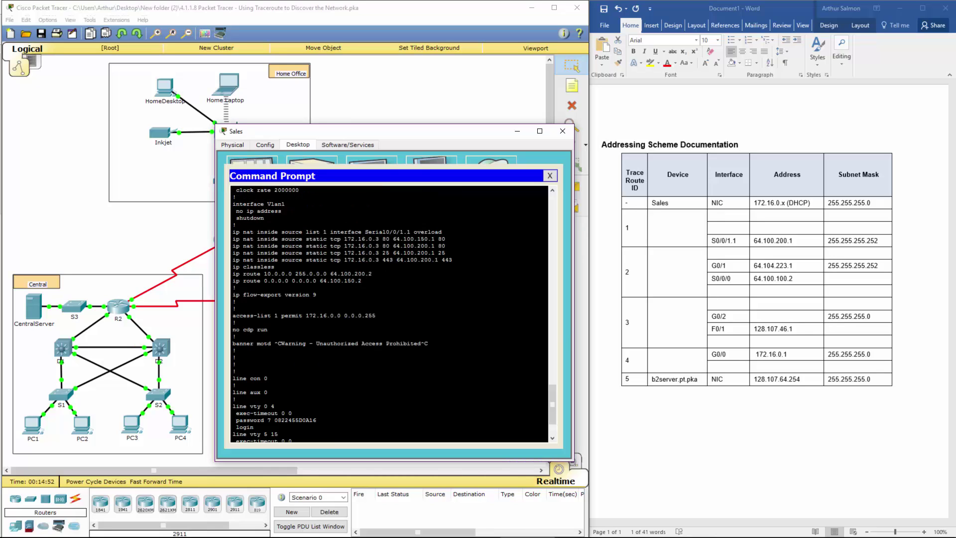
{"action": "scroll", "coordinate": [389, 313], "scroll_direction": "up", "scroll_amount": 15}
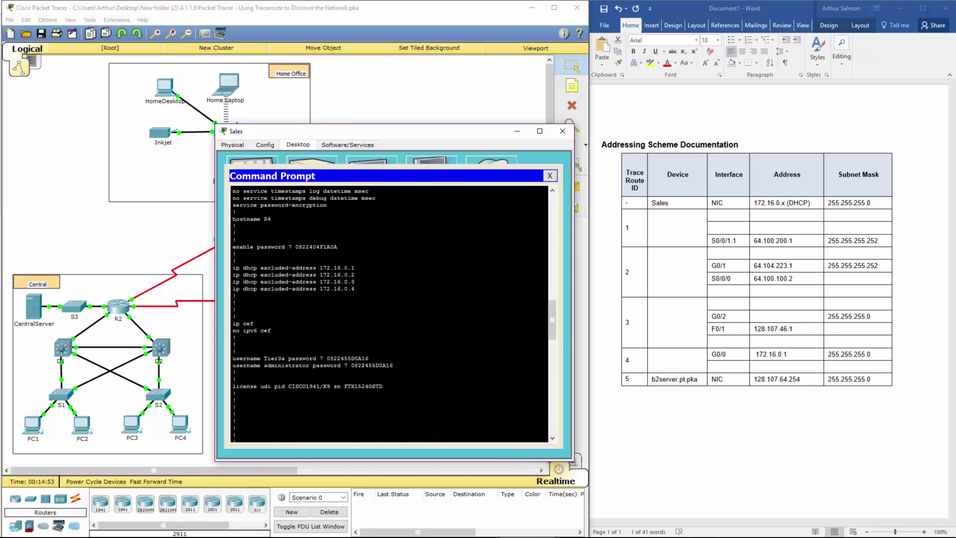
{"action": "scroll", "coordinate": [390, 313], "scroll_direction": "up", "scroll_amount": 2}
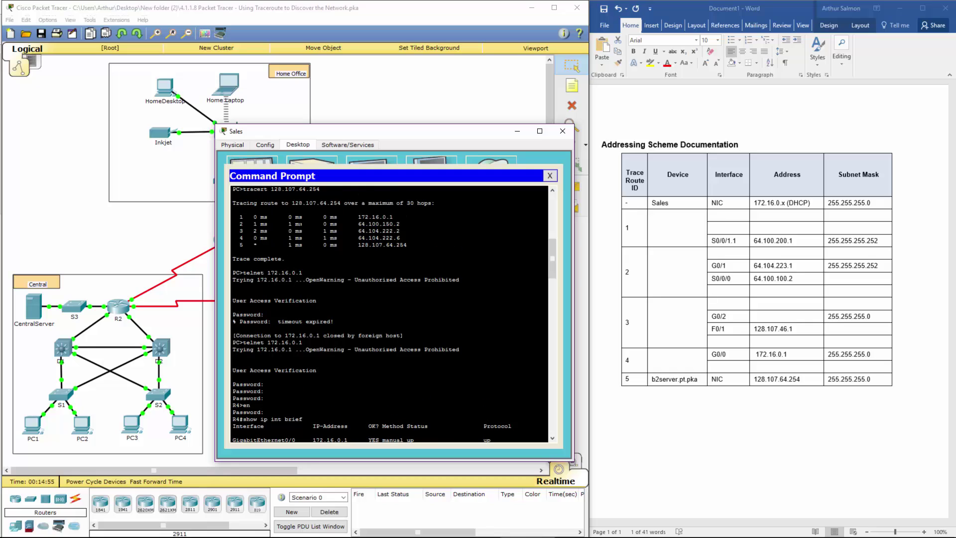
- Copy the second traceroute hop address 64.100.150.2 from the tracert output
{"action": "left_click_drag", "start_coordinate": [359, 224], "coordinate": [400, 224]}
{"action": "scroll", "coordinate": [390, 314], "scroll_direction": "down", "scroll_amount": 20}
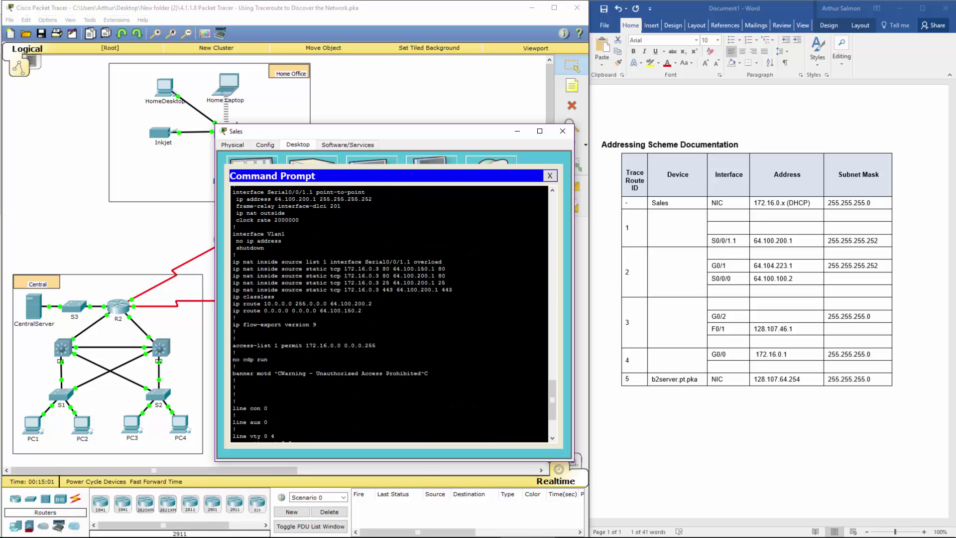
{"action": "scroll", "coordinate": [389, 313], "scroll_direction": "down", "scroll_amount": 5}
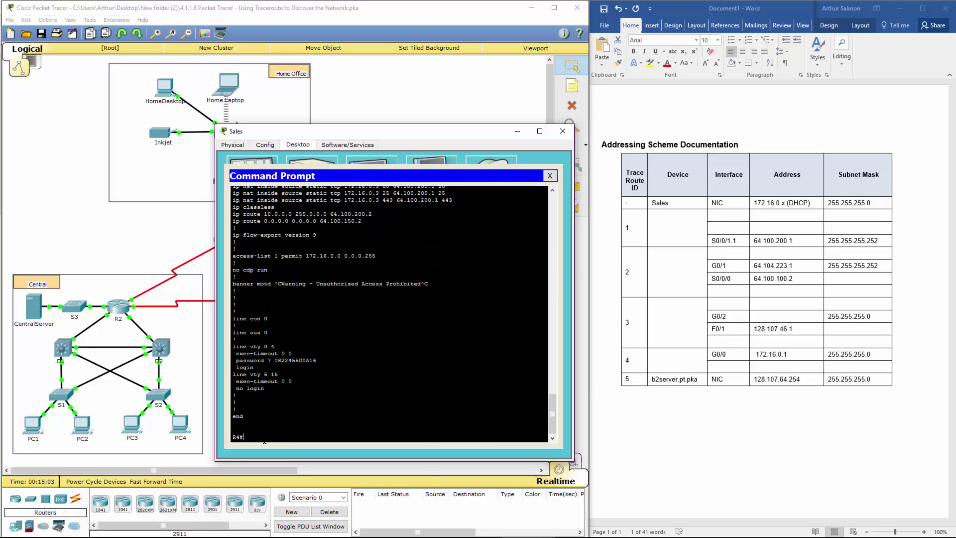
{"action": "type", "text": "telnet"}
{"action": "scroll", "coordinate": [389, 313], "scroll_direction": "up", "scroll_amount": 20}
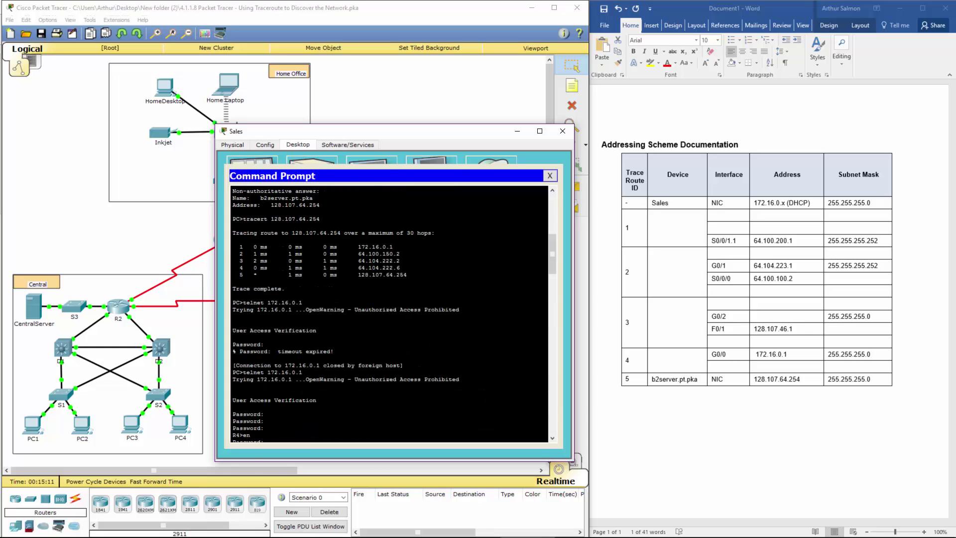
{"action": "scroll", "coordinate": [390, 313], "scroll_direction": "up", "scroll_amount": 2}
{"action": "left_click_drag", "start_coordinate": [358, 284], "coordinate": [396, 284]}
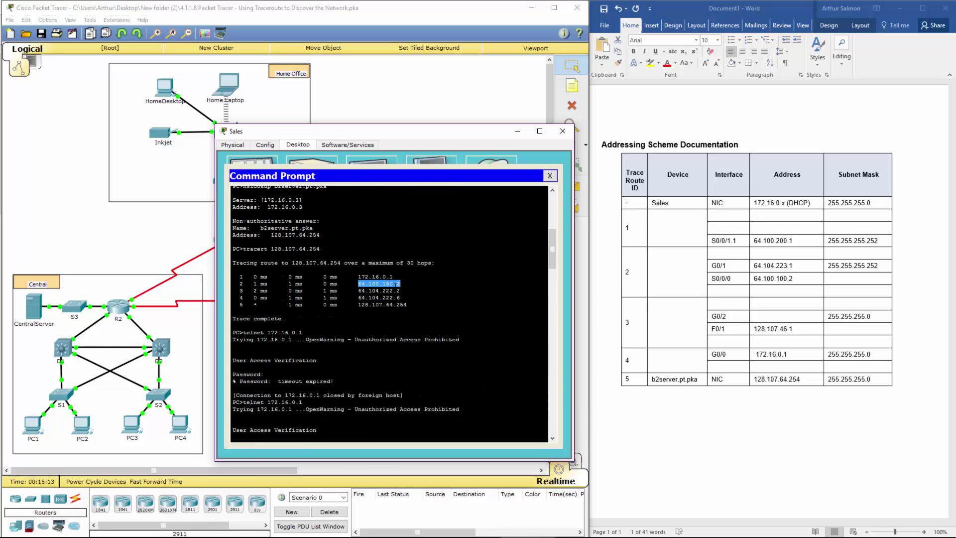
{"action": "right_click", "coordinate": [394, 283]}
{"action": "left_click", "coordinate": [399, 289]}
- Telnet from R4 to 64.100.150.2 and log in with the router password
{"action": "scroll", "coordinate": [390, 314], "scroll_direction": "down", "scroll_amount": 10}
{"action": "type", "text": "telnet"}
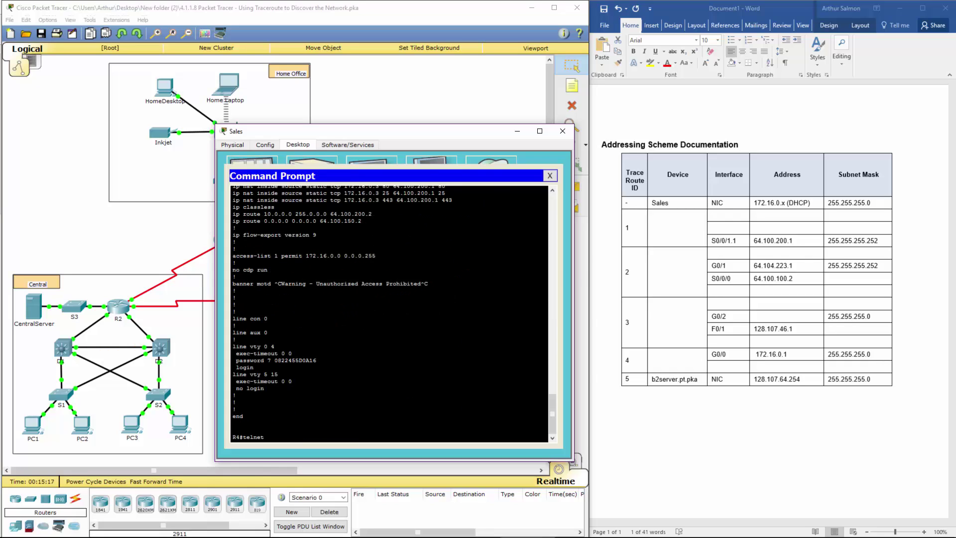
{"action": "right_click", "coordinate": [286, 442]}
{"action": "left_click", "coordinate": [288, 449]}
{"action": "key", "text": "Return"}
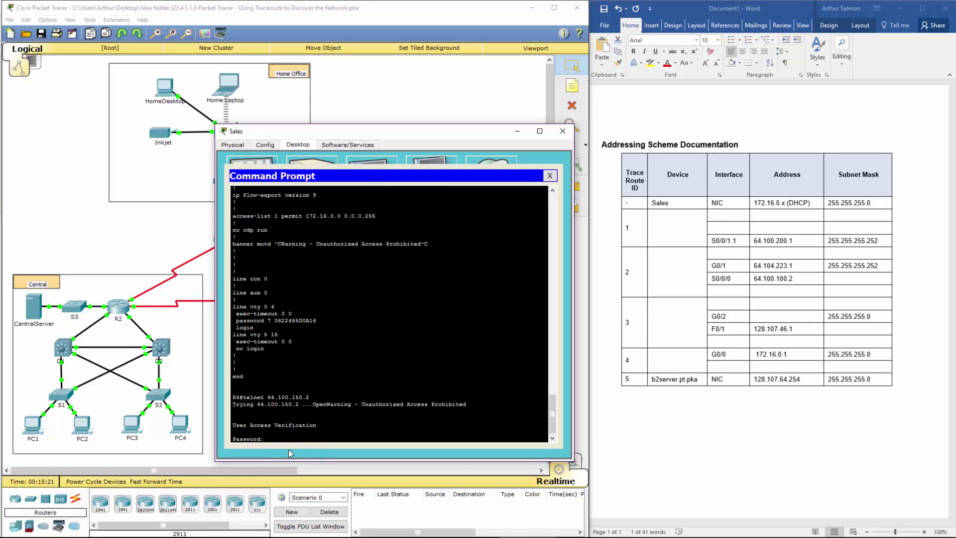
{"action": "key", "text": "Return"}
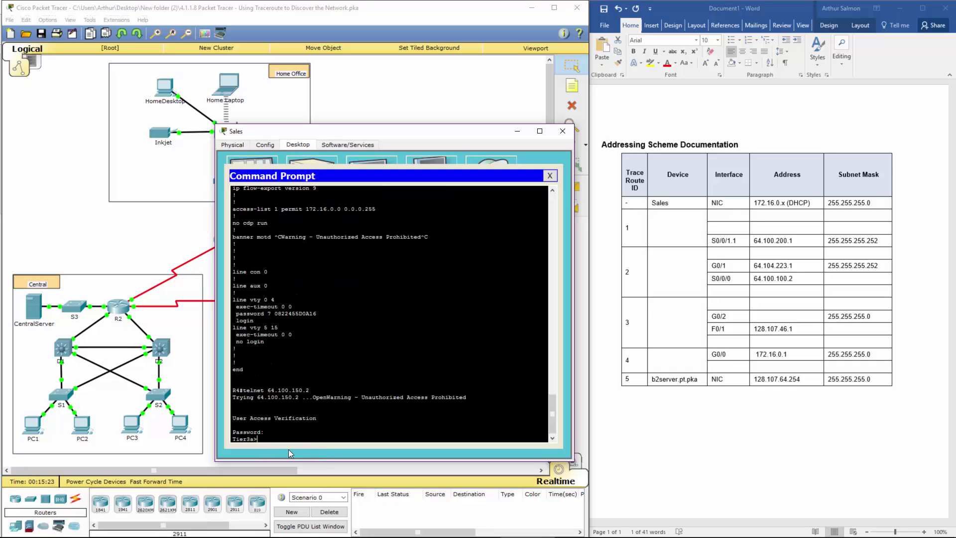
- Enter privileged mode on Tier3a with en and the enable password
{"action": "type", "text": "en"}
{"action": "key", "text": "Return"}
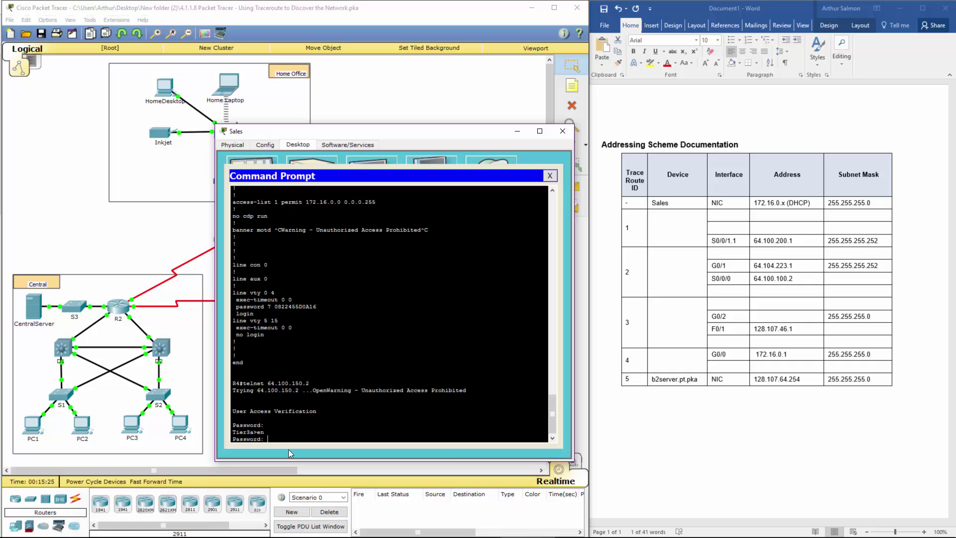
{"action": "key", "text": "Return"}
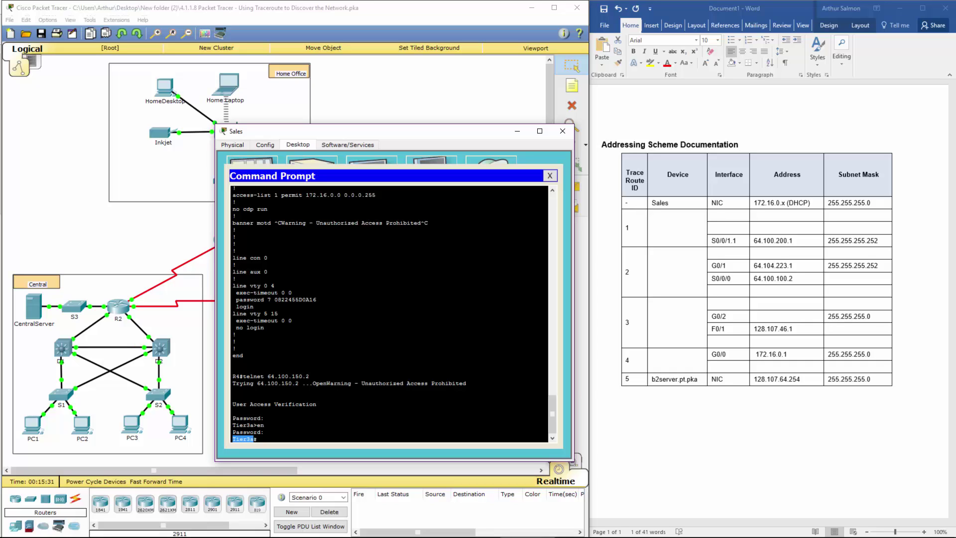
{"action": "left_click", "coordinate": [268, 431]}
- Run show ip route on Tier3a, retrying after a typo, and page through the full table
{"action": "type", "text": "shou ip route"}
{"action": "key", "text": "Return"}
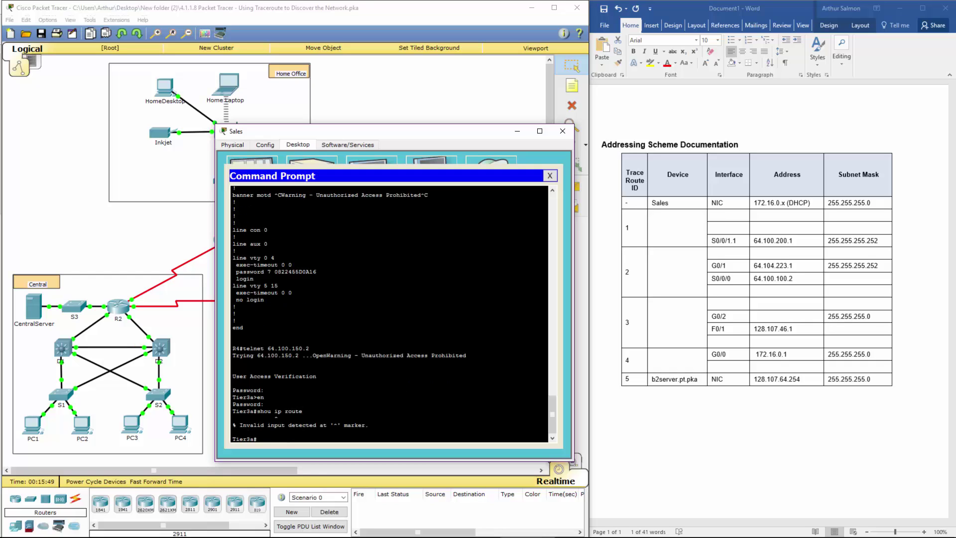
{"action": "type", "text": "show ip route"}
{"action": "key", "text": "Return"}
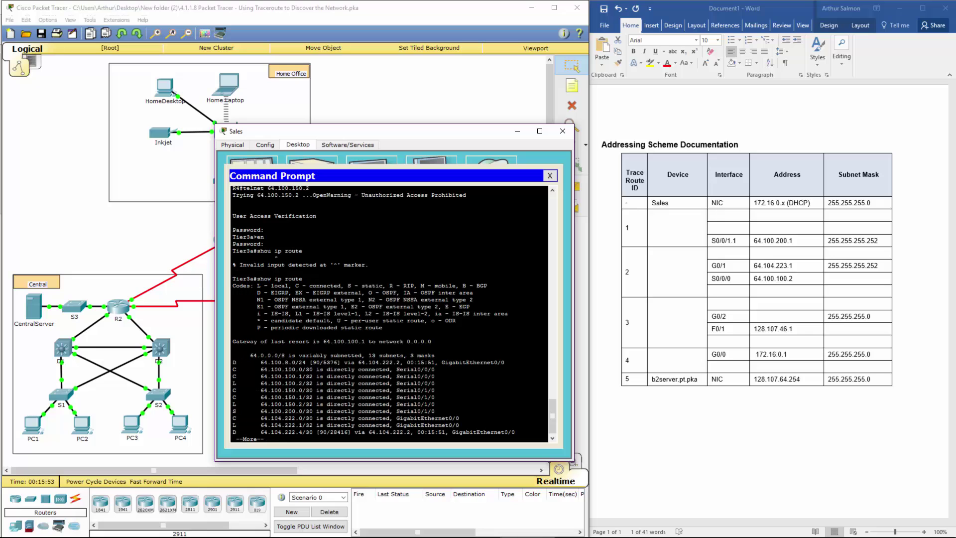
{"action": "key", "text": "space"}
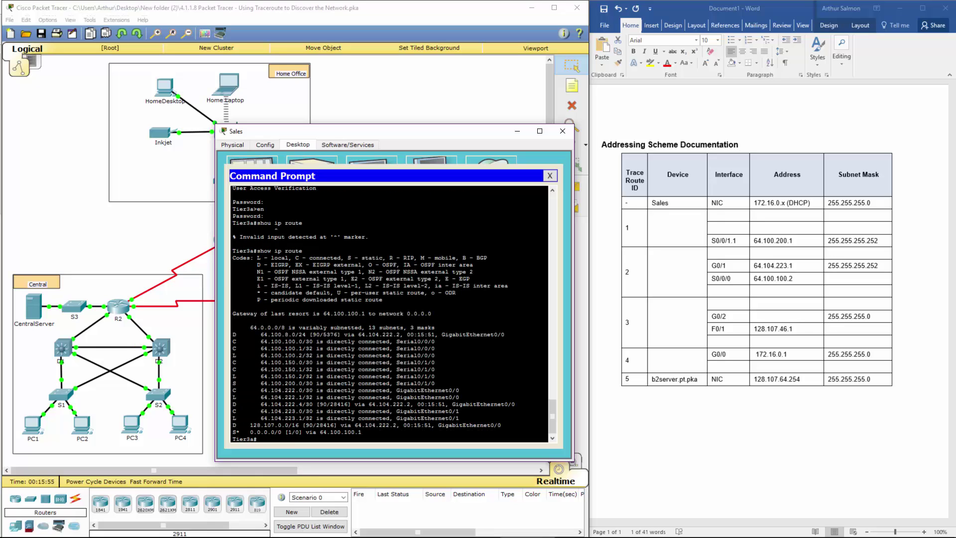
{"action": "left_click_drag", "start_coordinate": [249, 326], "coordinate": [534, 442]}
- Copy the five Sales traceroute hop lines and paste them into Word below the table
{"action": "left_click_drag", "start_coordinate": [550, 408], "coordinate": [565, 215]}
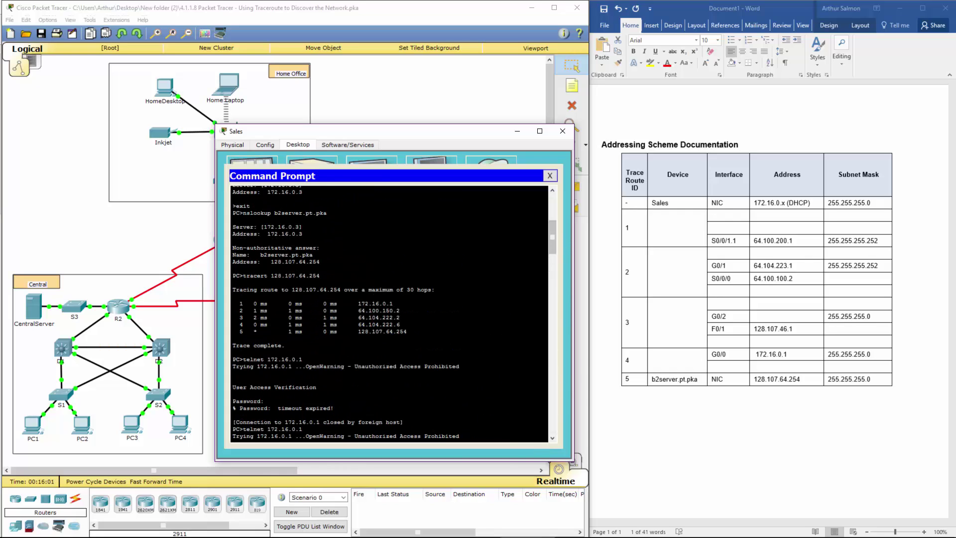
{"action": "mouse_move", "coordinate": [406, 332]}
{"action": "left_mouse_down"}
{"action": "mouse_move", "coordinate": [232, 323]}
{"action": "mouse_move", "coordinate": [233, 290]}
{"action": "left_mouse_up"}
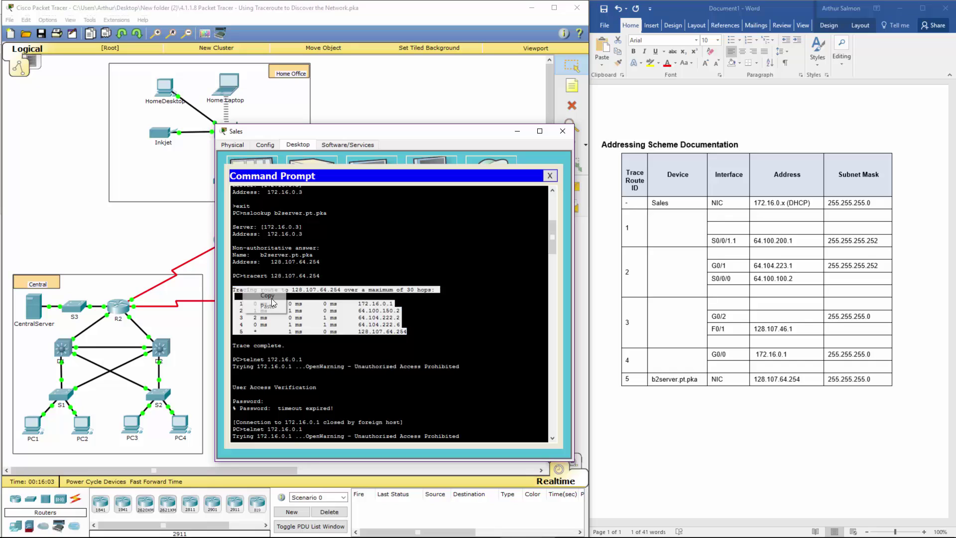
{"action": "left_click", "coordinate": [637, 414]}
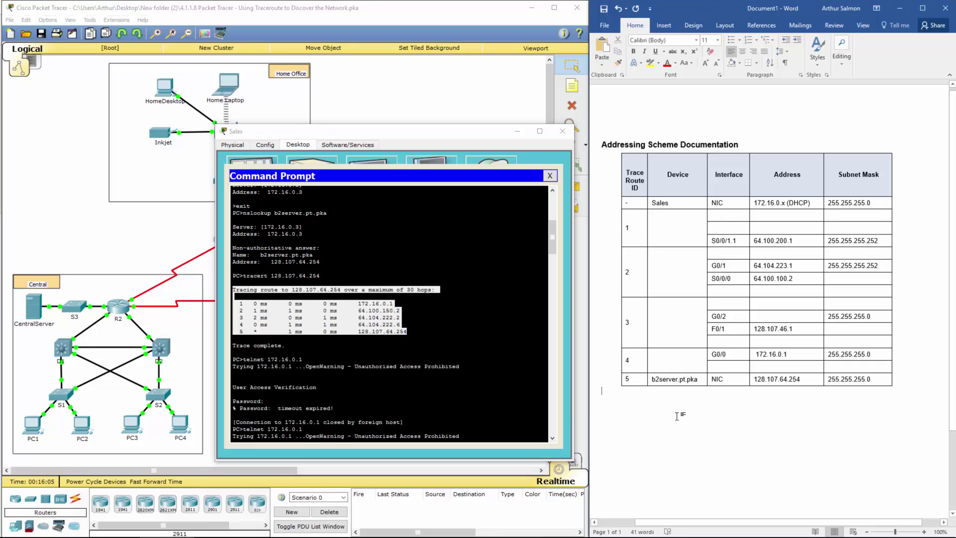
{"action": "key", "text": "ctrl+v"}
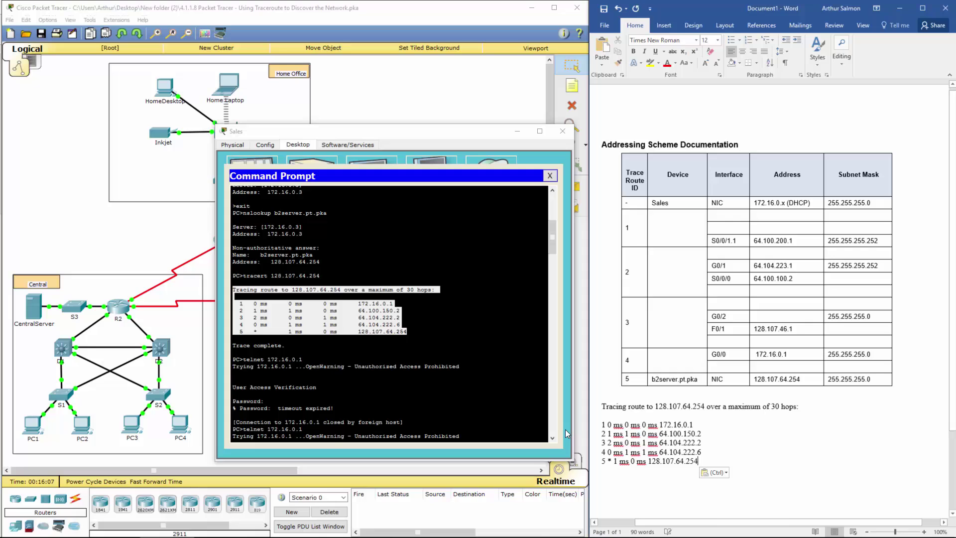
- Highlight traceroute hops 1 and 2 in yellow and mark Tier3a's 64.104.222.1/32 route
{"action": "left_click", "coordinate": [563, 361]}
{"action": "scroll", "coordinate": [554, 420], "scroll_direction": "down", "scroll_amount": 12}
{"action": "left_click", "coordinate": [722, 434]}
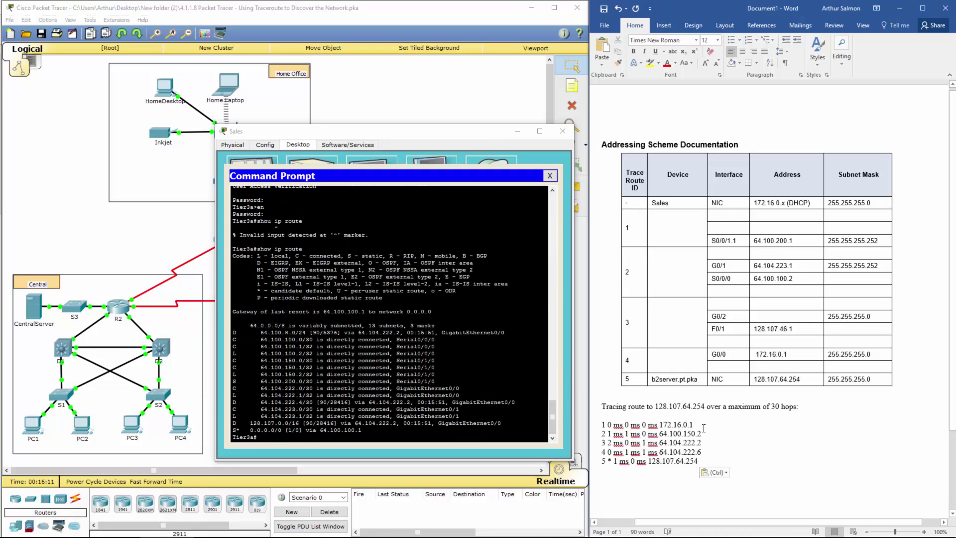
{"action": "left_click_drag", "start_coordinate": [696, 425], "coordinate": [599, 435]}
{"action": "left_click", "coordinate": [649, 64]}
{"action": "left_click", "coordinate": [716, 434]}
{"action": "left_click", "coordinate": [649, 64]}
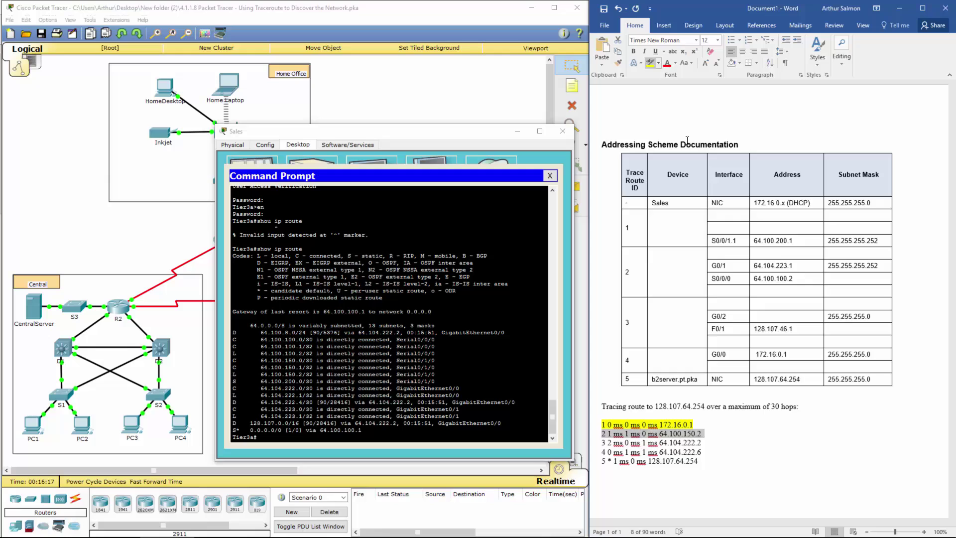
{"action": "left_click", "coordinate": [616, 444]}
{"action": "left_click_drag", "start_coordinate": [600, 442], "coordinate": [702, 443]}
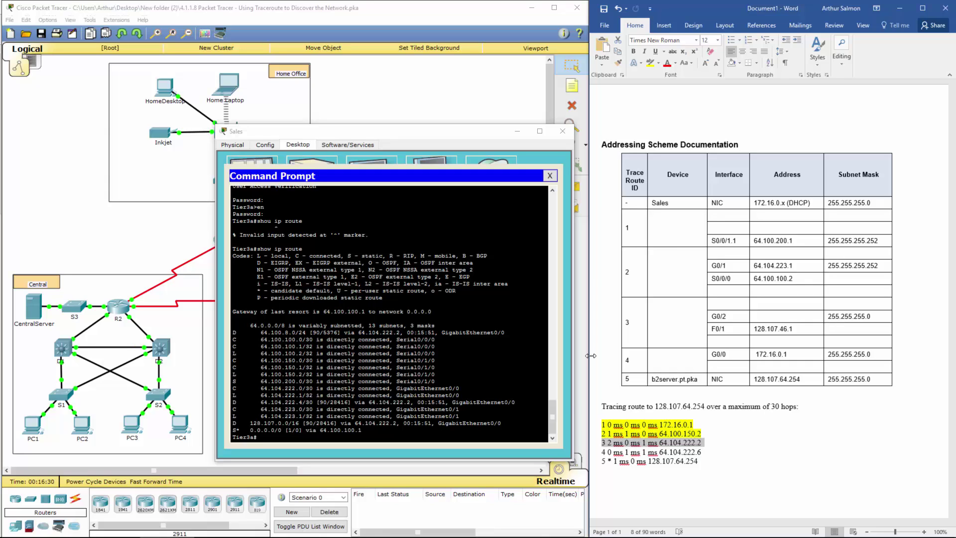
{"action": "left_click_drag", "start_coordinate": [261, 394], "coordinate": [459, 395]}
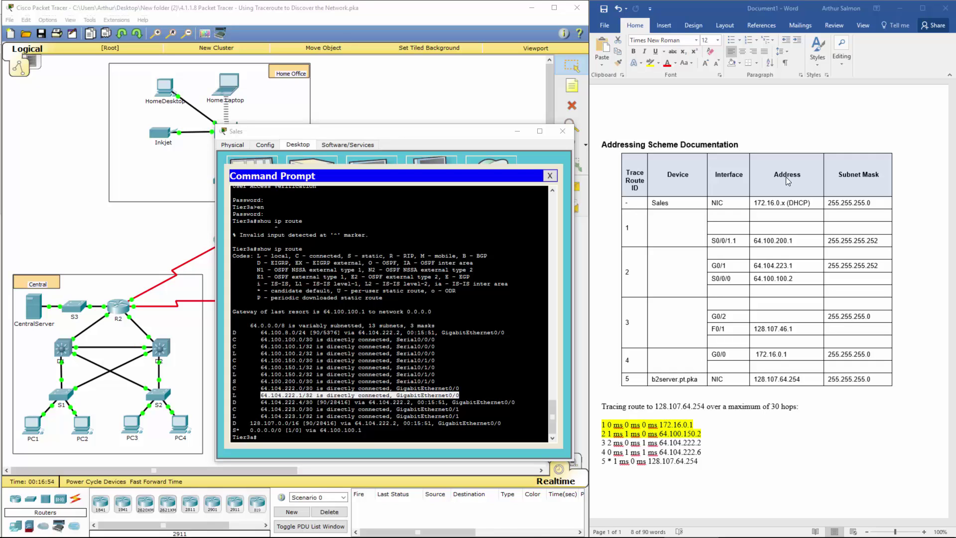
{"action": "left_click_drag", "start_coordinate": [423, 132], "coordinate": [789, 94]}
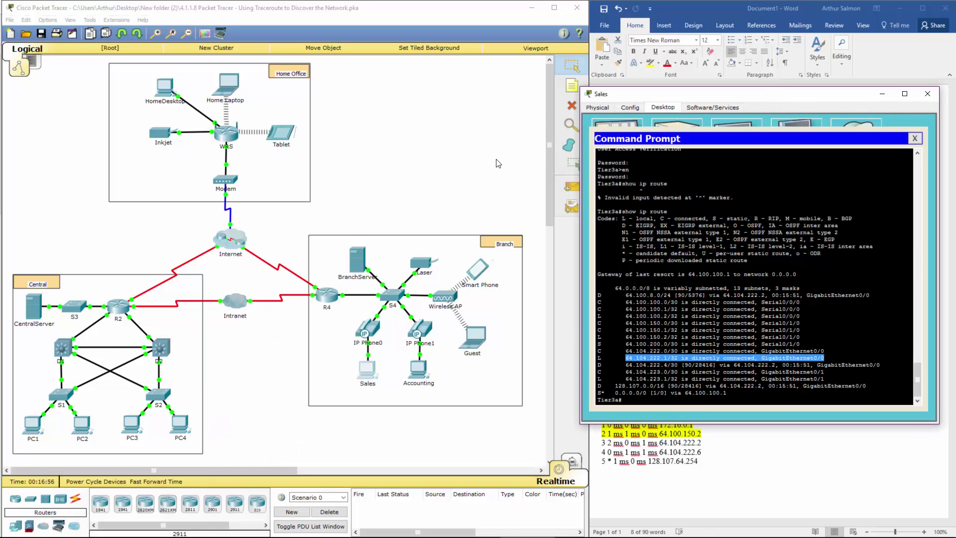
- Open and close R4's device window, then move the Sales window back over the topology
{"action": "left_click", "coordinate": [273, 336]}
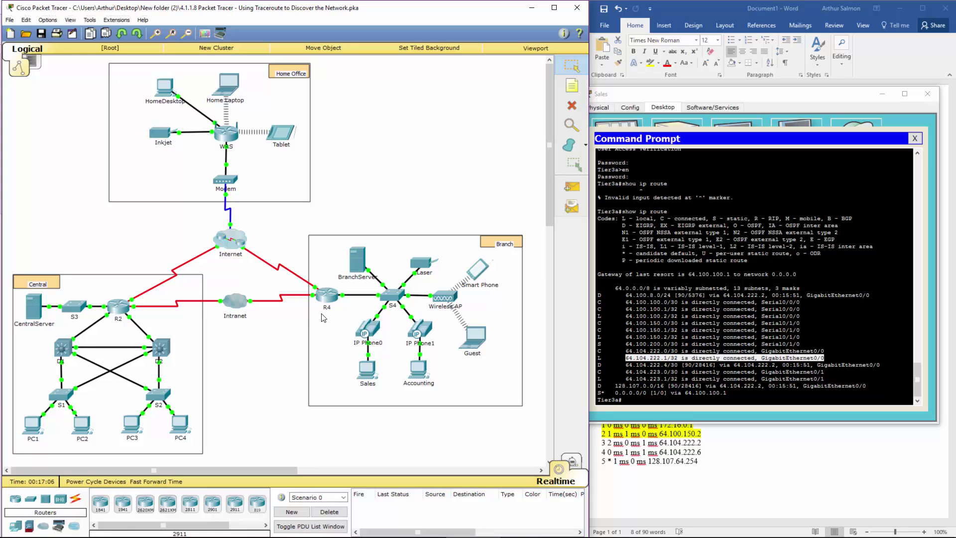
{"action": "left_click", "coordinate": [325, 299]}
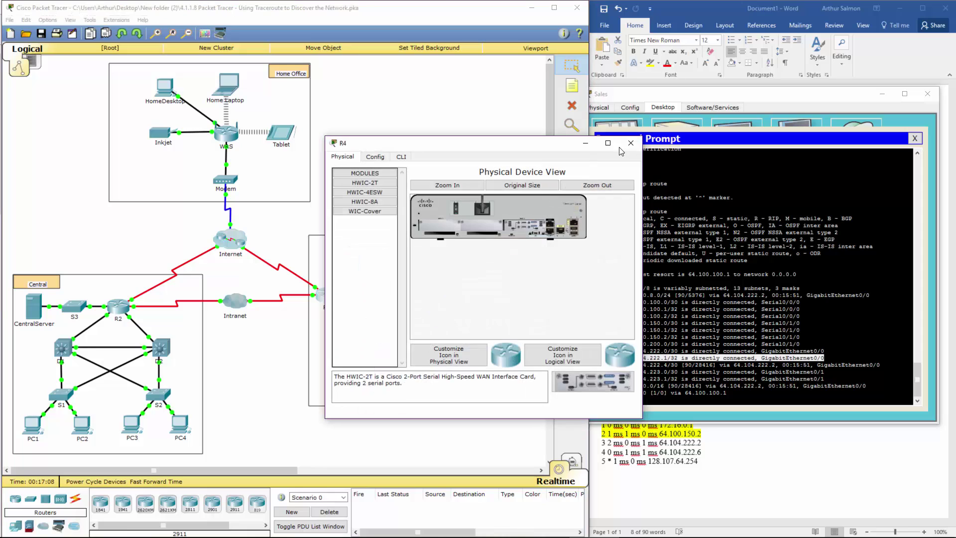
{"action": "left_click", "coordinate": [632, 142]}
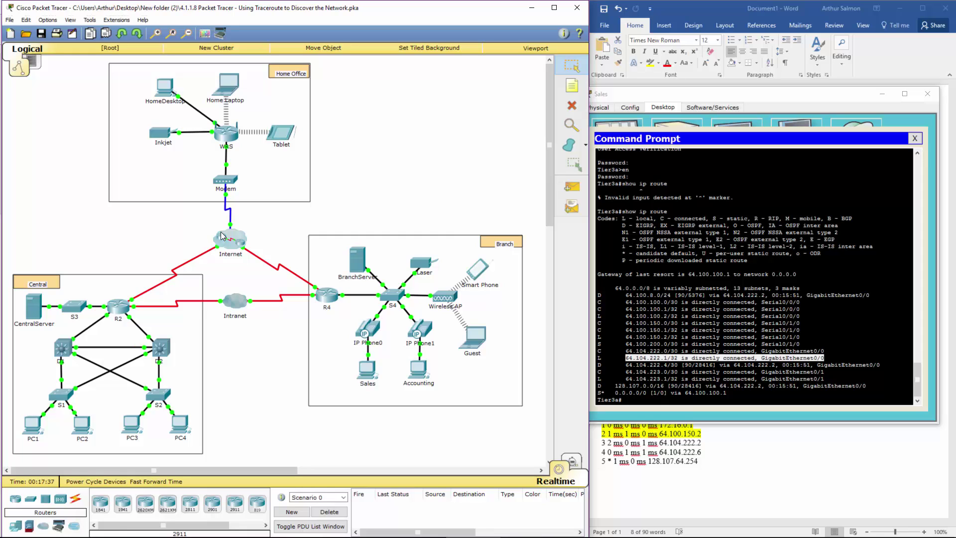
{"action": "left_click", "coordinate": [770, 95]}
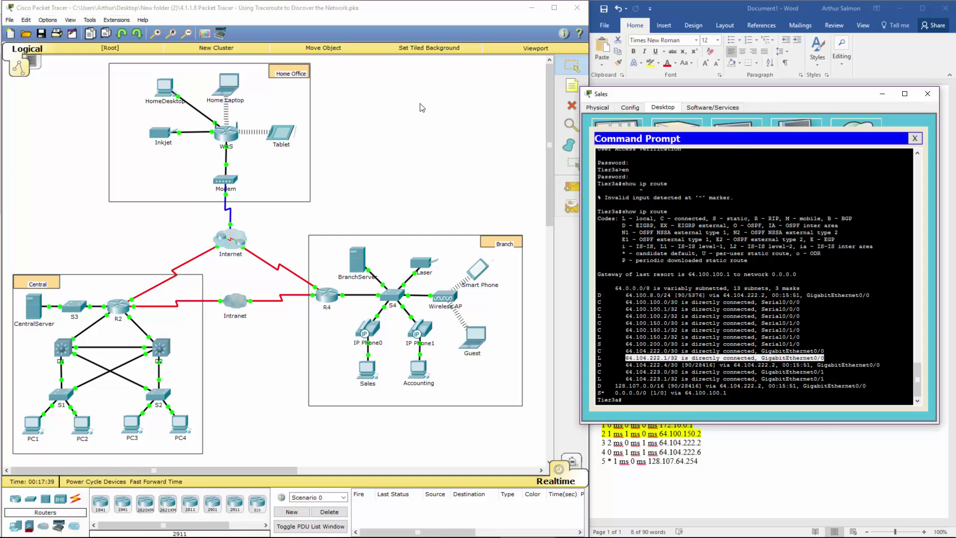
{"action": "left_click_drag", "start_coordinate": [421, 108], "coordinate": [422, 107]}
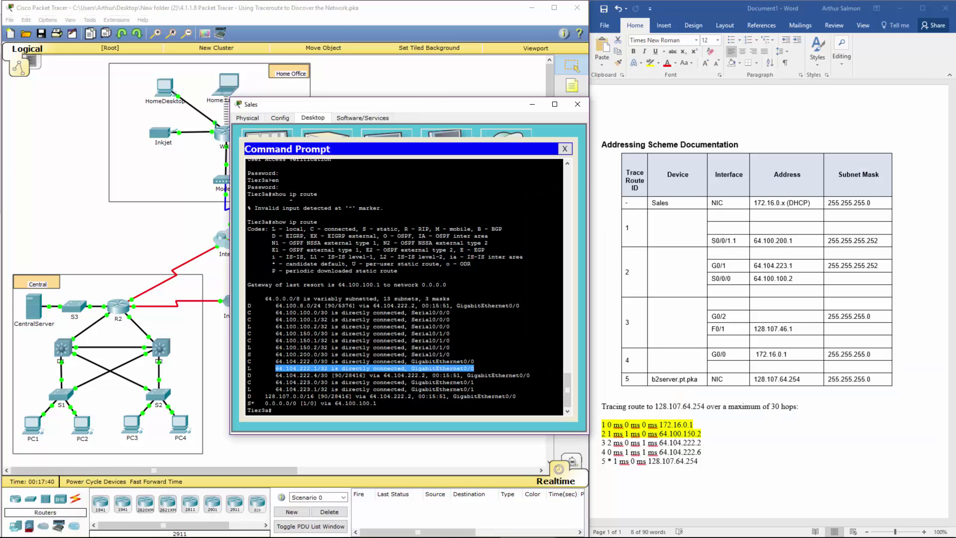
- Telnet to 64.104.222.6, correcting the misspelled 'telent' command and rerunning the connection
{"action": "left_click", "coordinate": [335, 382]}
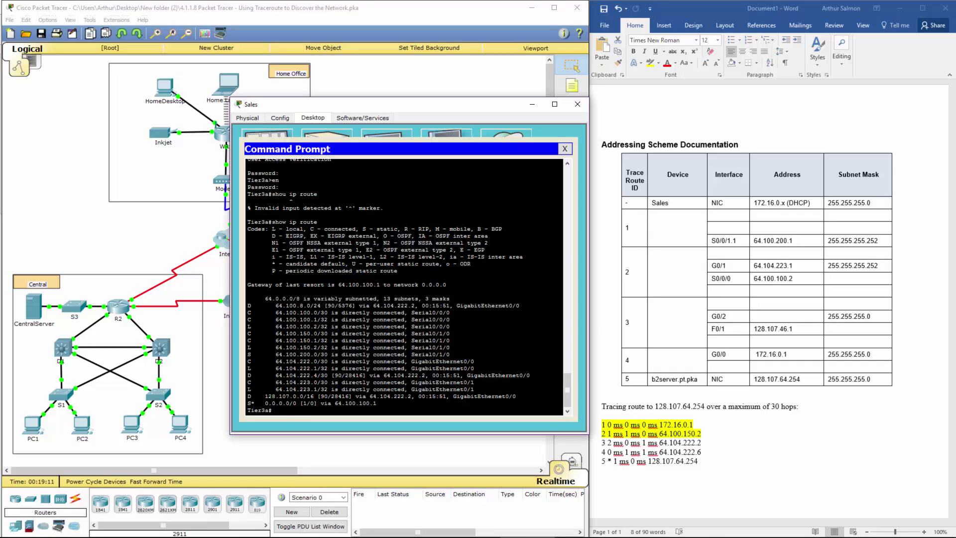
{"action": "type", "text": "telent 64.104.222.6"}
{"action": "key", "text": "Return"}
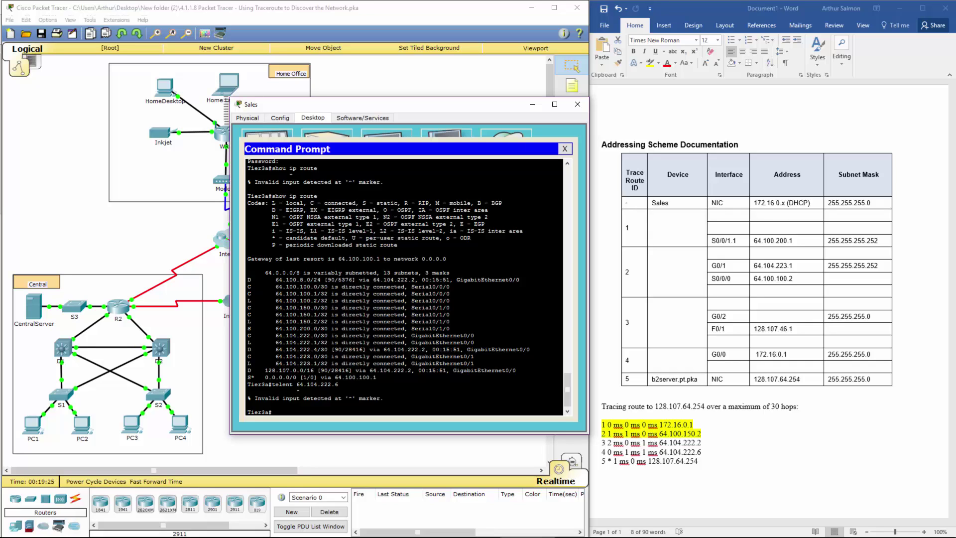
{"action": "type", "text": "tel"}
{"action": "key", "text": "Tab"}
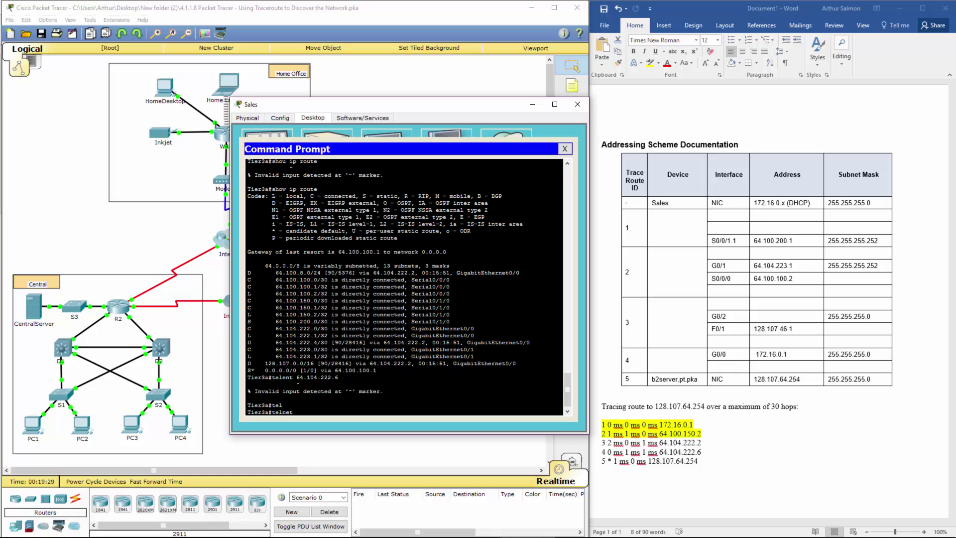
{"action": "type", "text": "64.104.222.6"}
{"action": "key", "text": "Return"}
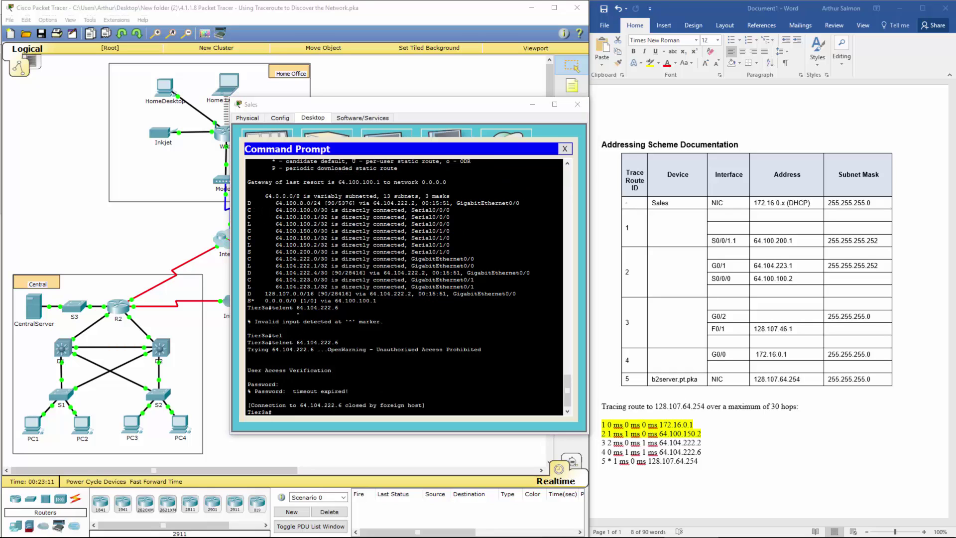
{"action": "left_click", "coordinate": [247, 355]}
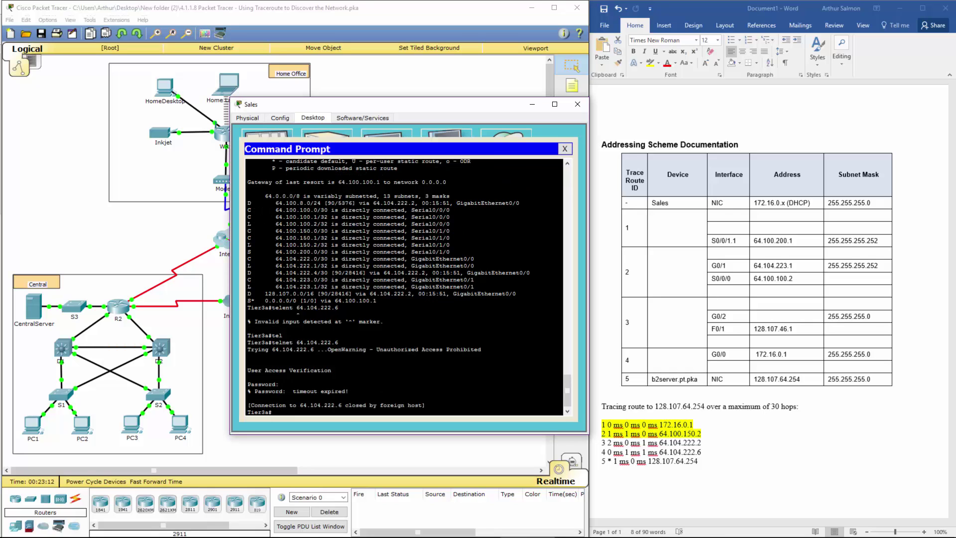
{"action": "key", "text": "Up"}
{"action": "key", "text": "Return"}
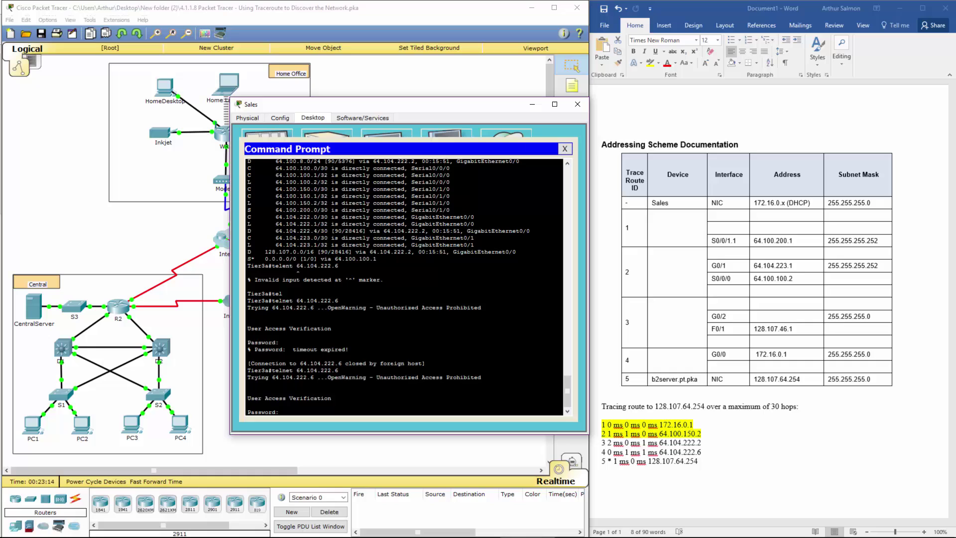
- Log into B2-R1 and enter privileged mode with the login and enable passwords
{"action": "key", "text": "Return"}
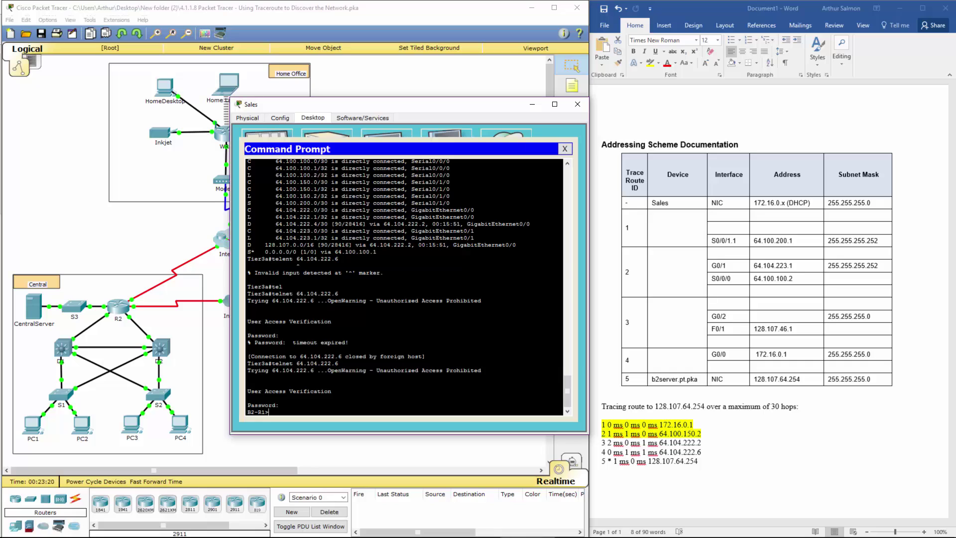
{"action": "type", "text": "en"}
{"action": "key", "text": "Return"}
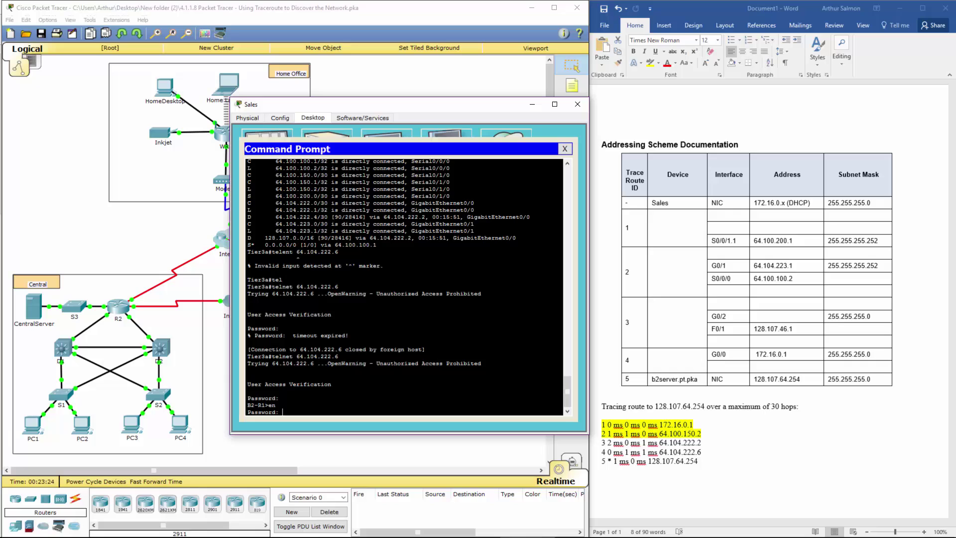
{"action": "key", "text": "Return"}
- Display B2-R1's routing table, then highlight traceroute hop 3 in yellow in Word
{"action": "type", "text": "sho"}
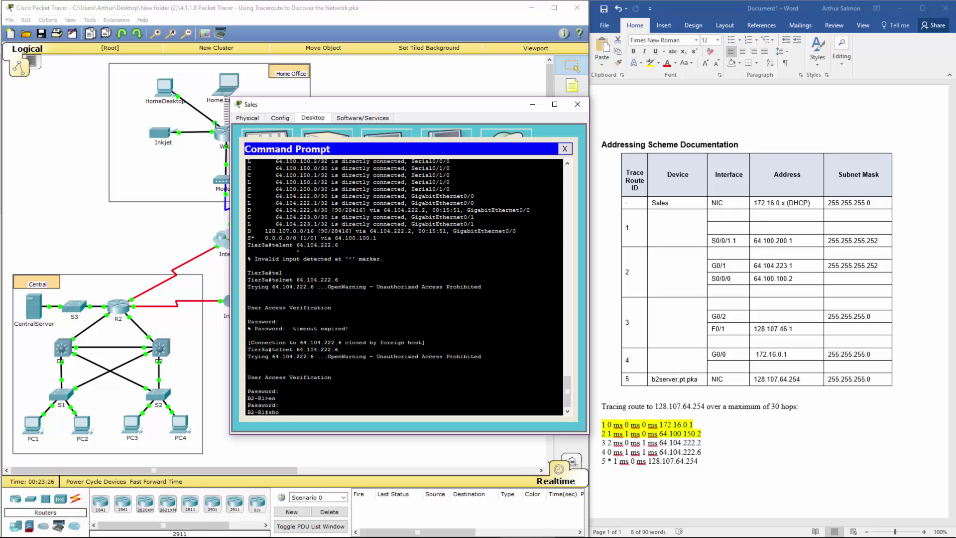
{"action": "type", "text": "w ip route"}
{"action": "key", "text": "Return"}
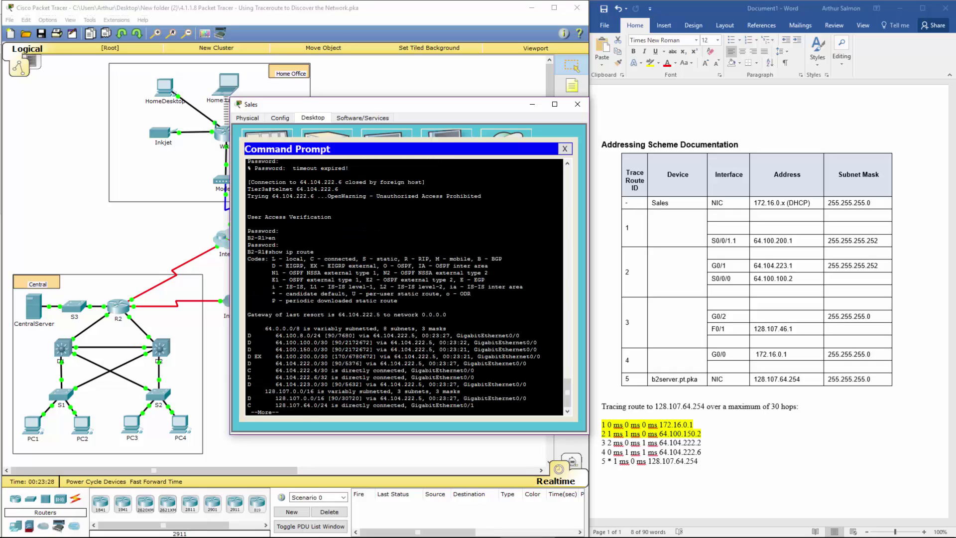
{"action": "left_click", "coordinate": [705, 446]}
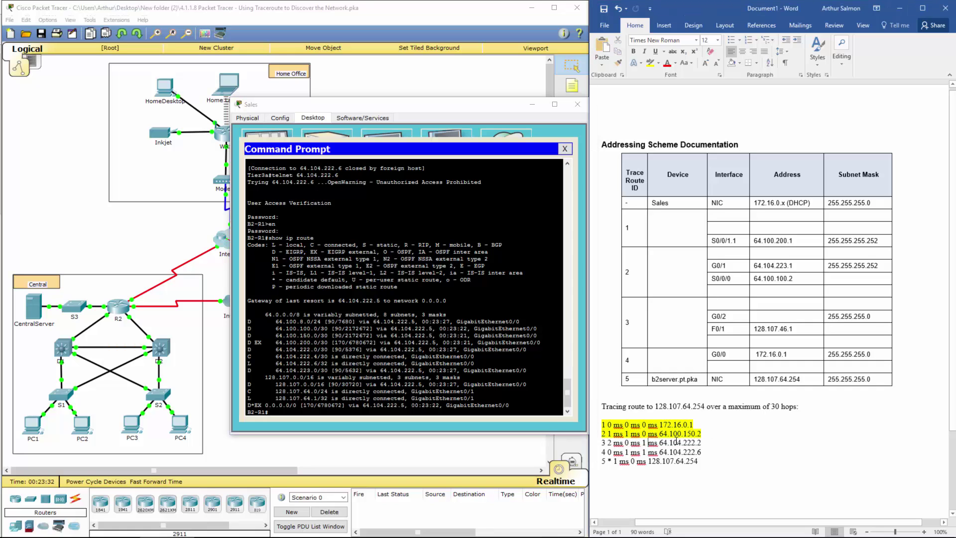
{"action": "left_click_drag", "start_coordinate": [703, 442], "coordinate": [601, 443]}
{"action": "left_click", "coordinate": [650, 61]}
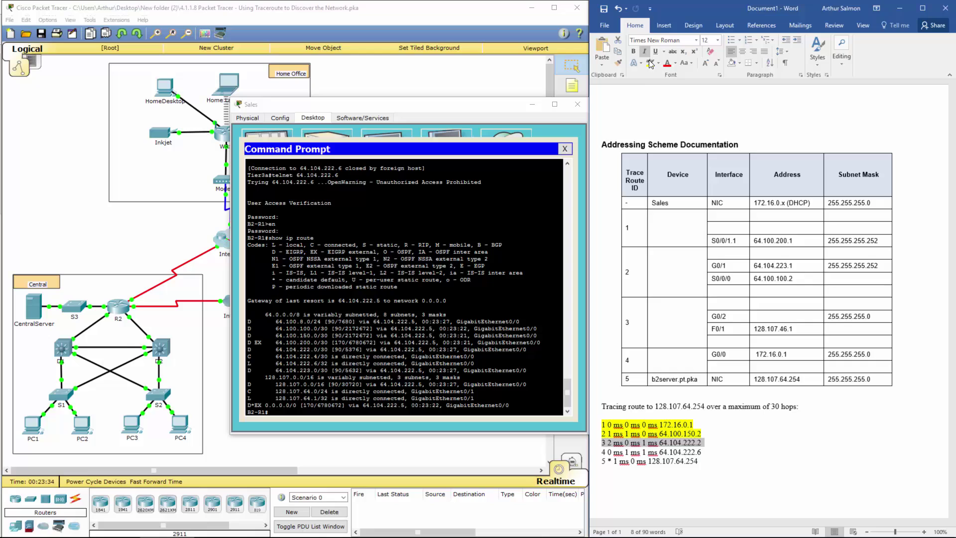
{"action": "left_click", "coordinate": [604, 454]}
{"action": "left_click_drag", "start_coordinate": [602, 452], "coordinate": [704, 452]}
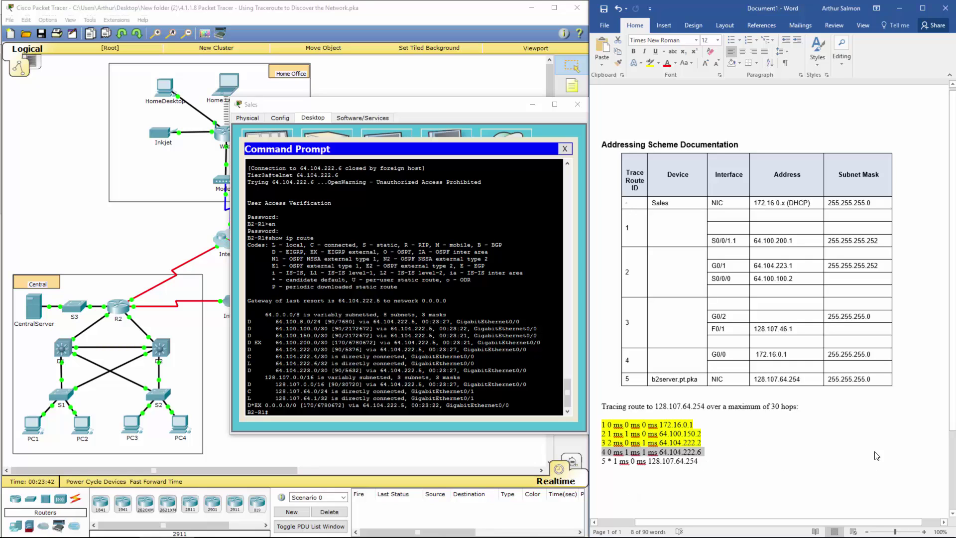
- Exit the B2-R1 telnet session and recall the previous telnet command
{"action": "key", "text": "alt+Tab"}
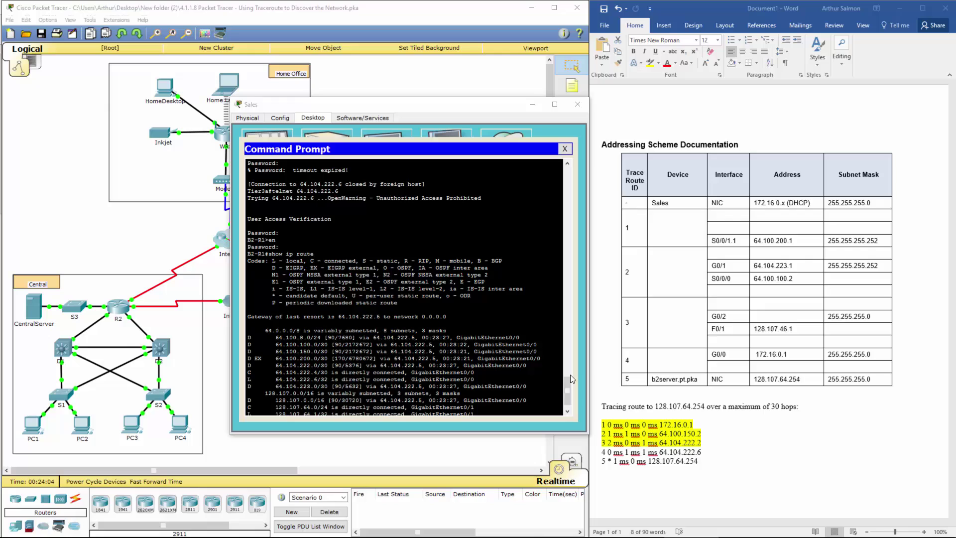
{"action": "left_click", "coordinate": [559, 413]}
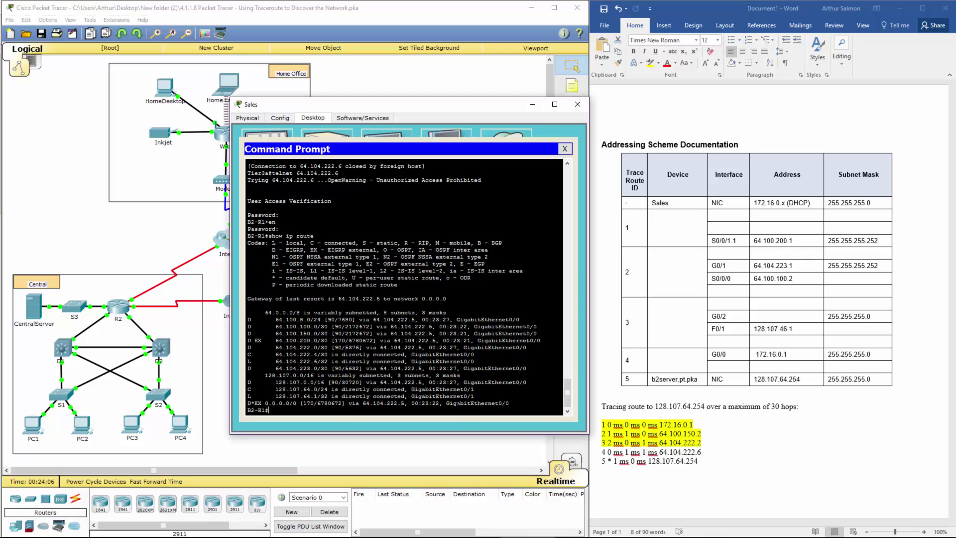
{"action": "type", "text": "enit"}
{"action": "key", "text": "Return"}
{"action": "key", "text": "Up"}
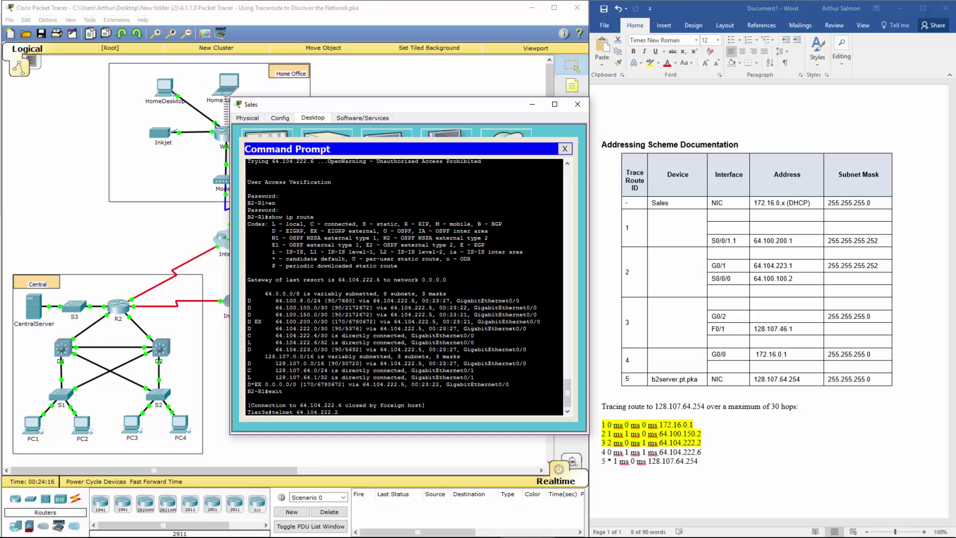
- Telnet to 64.104.222.2, enter privileged mode on ISP-Tier3b, and list its full routing table
{"action": "key", "text": "Return"}
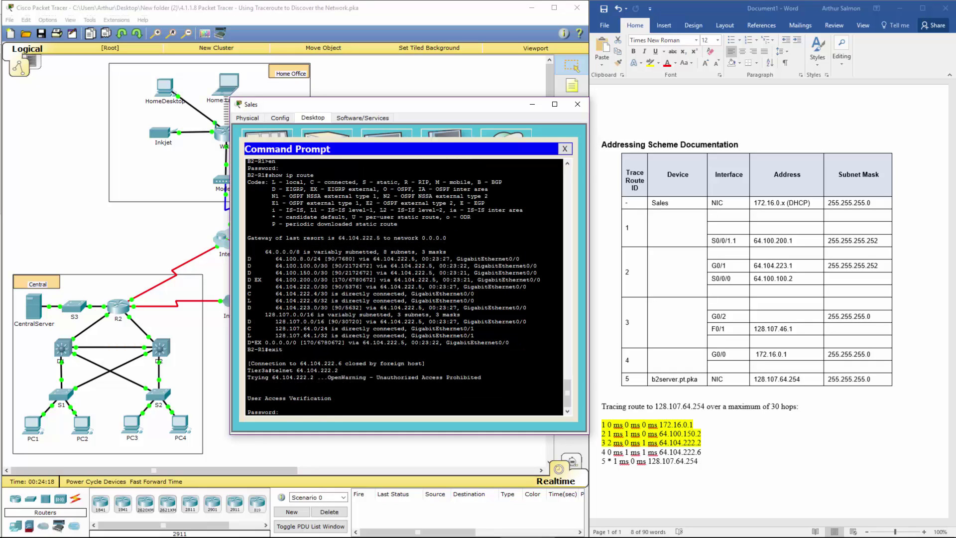
{"action": "key", "text": "Return"}
{"action": "type", "text": "c"}
{"action": "type", "text": "n"}
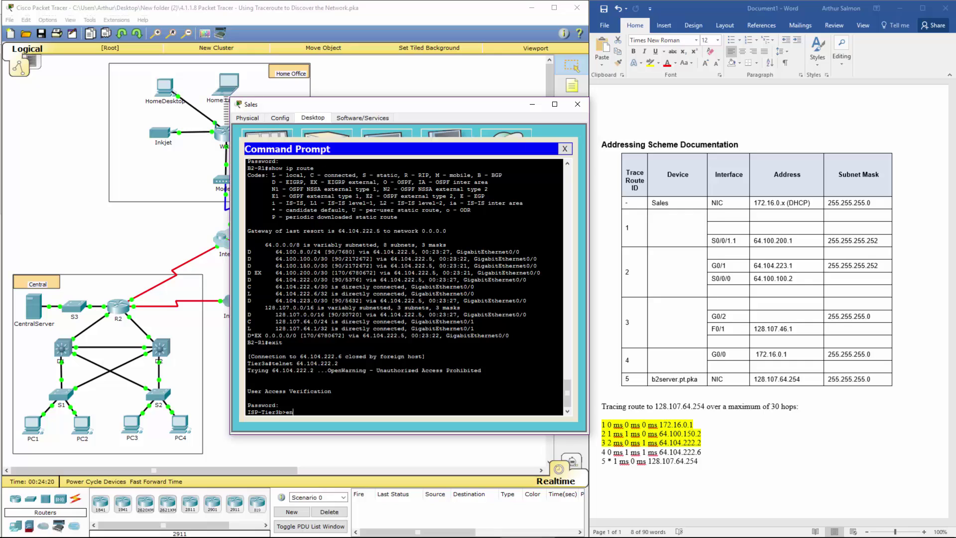
{"action": "key", "text": "Return"}
{"action": "key", "text": "Return"}
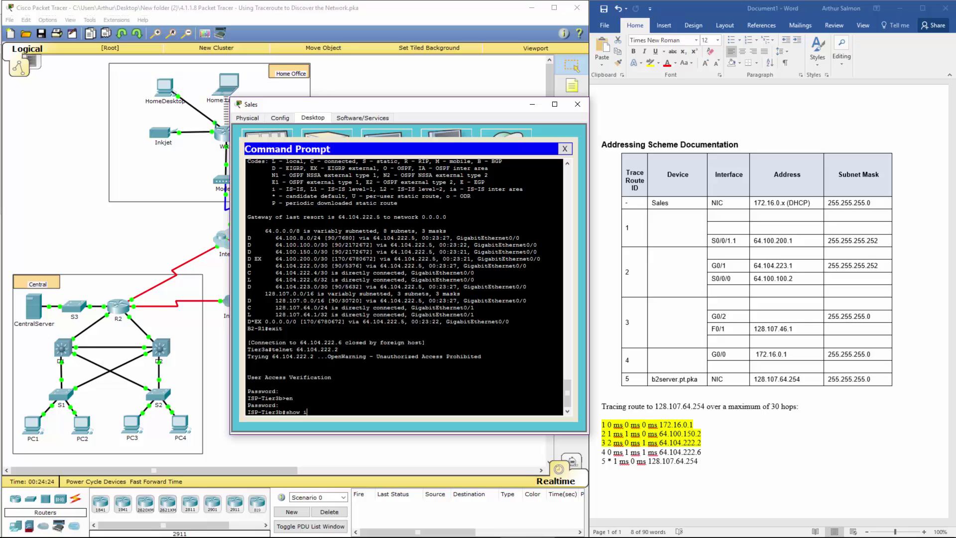
{"action": "type", "text": "show ip route"}
{"action": "key", "text": "Return"}
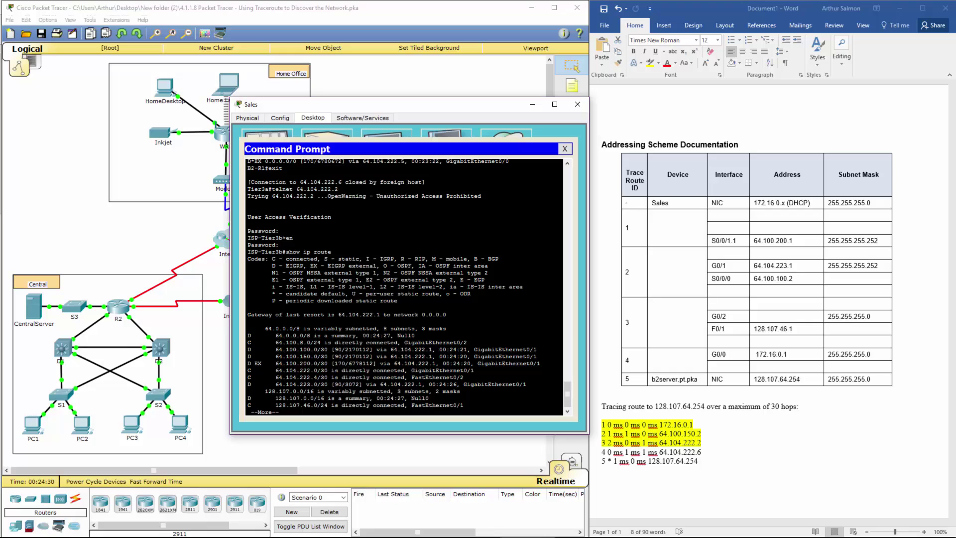
{"action": "key", "text": "space"}
- Mark the 64.104.222.4/30 FastEthernet0/2 route line in ISP-Tier3b's routing table
{"action": "left_click_drag", "start_coordinate": [701, 443], "coordinate": [602, 443]}
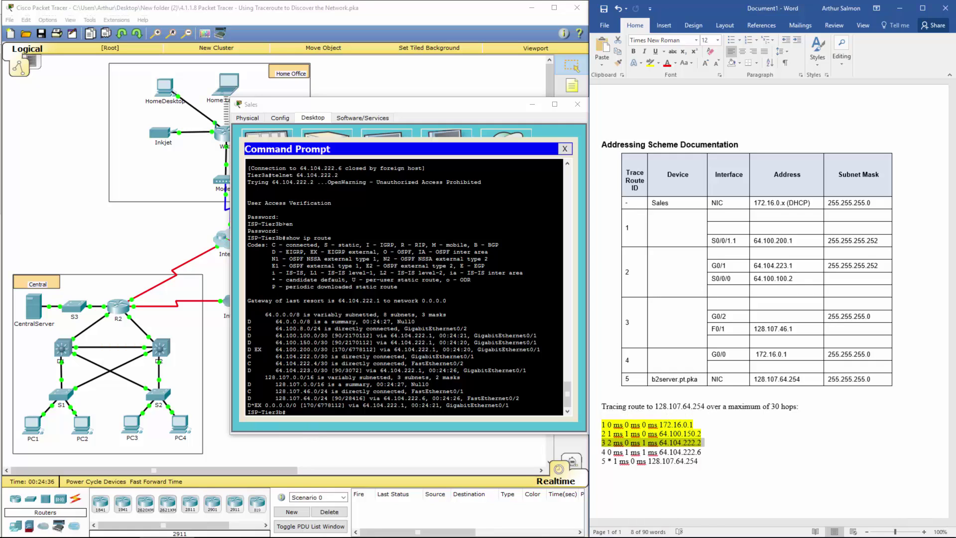
{"action": "left_click_drag", "start_coordinate": [248, 412], "coordinate": [286, 415]}
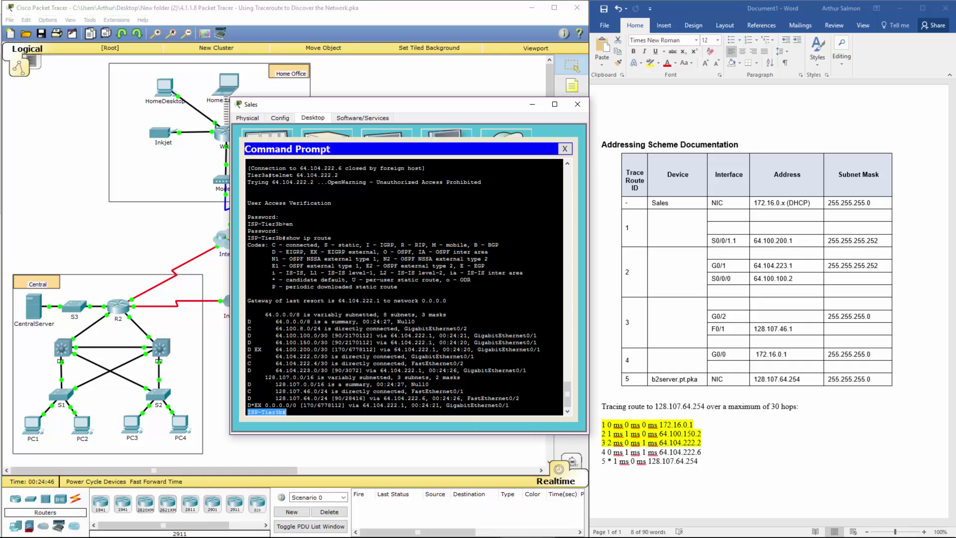
{"action": "left_click_drag", "start_coordinate": [286, 363], "coordinate": [463, 363]}
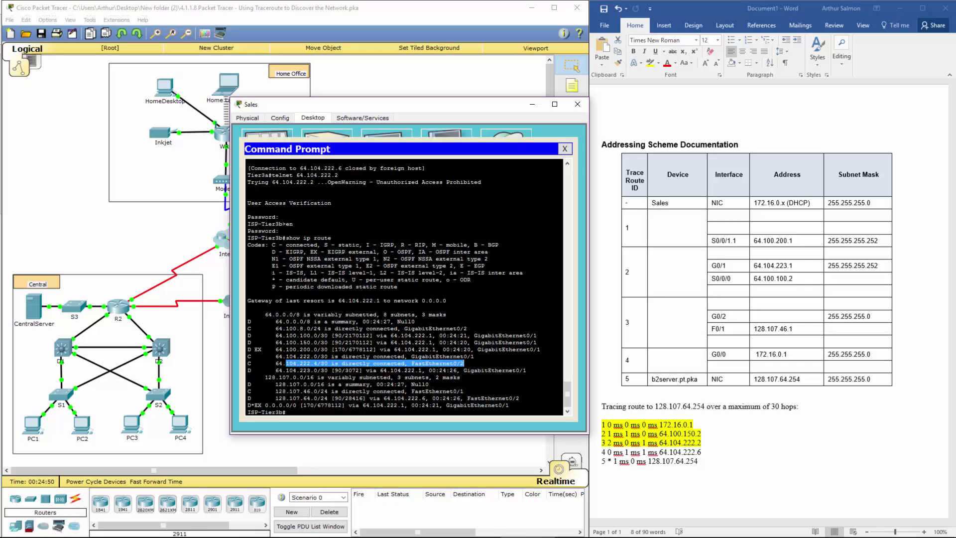
{"action": "left_click", "coordinate": [314, 364]}
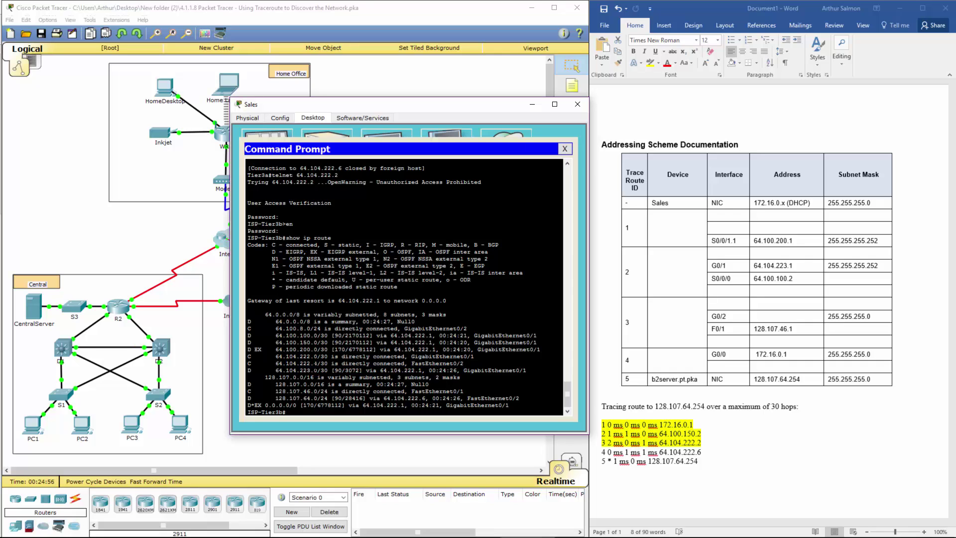
{"action": "left_click_drag", "start_coordinate": [276, 363], "coordinate": [464, 363]}
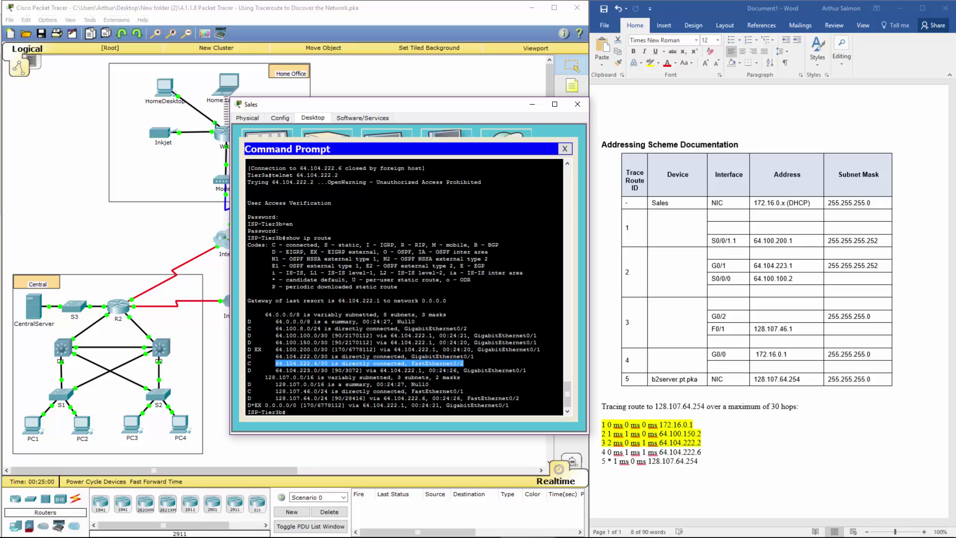
{"action": "left_click", "coordinate": [299, 415]}
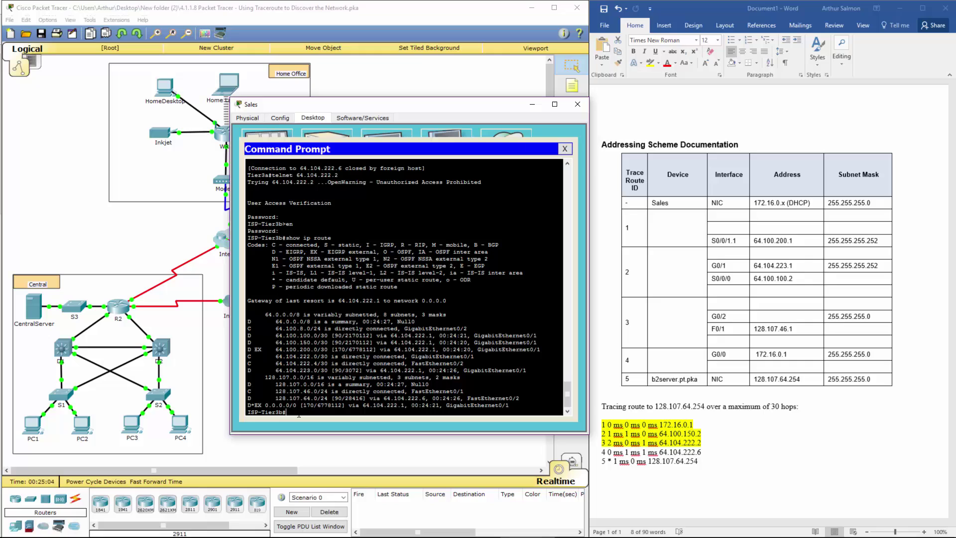
- Telnet to 64.104.222.6, retyping the command after the 'telent' misspelling
{"action": "key", "text": "Up"}
{"action": "key", "text": "Up"}
{"action": "key", "text": "BackSpace"}
{"action": "key", "text": "BackSpace"}
{"action": "type", "text": "telent 64.104.222.6"}
{"action": "key", "text": "Return"}
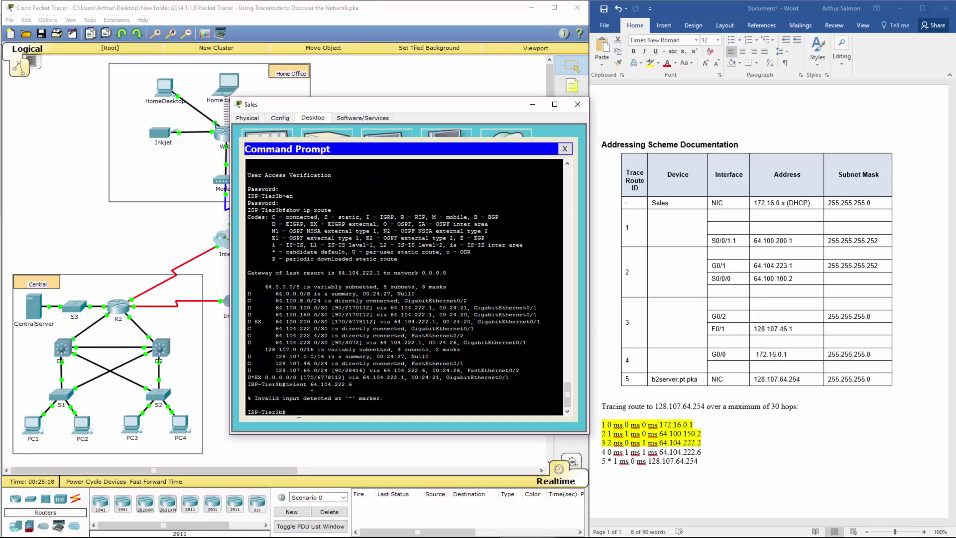
{"action": "type", "text": "tel"}
{"action": "key", "text": "Tab"}
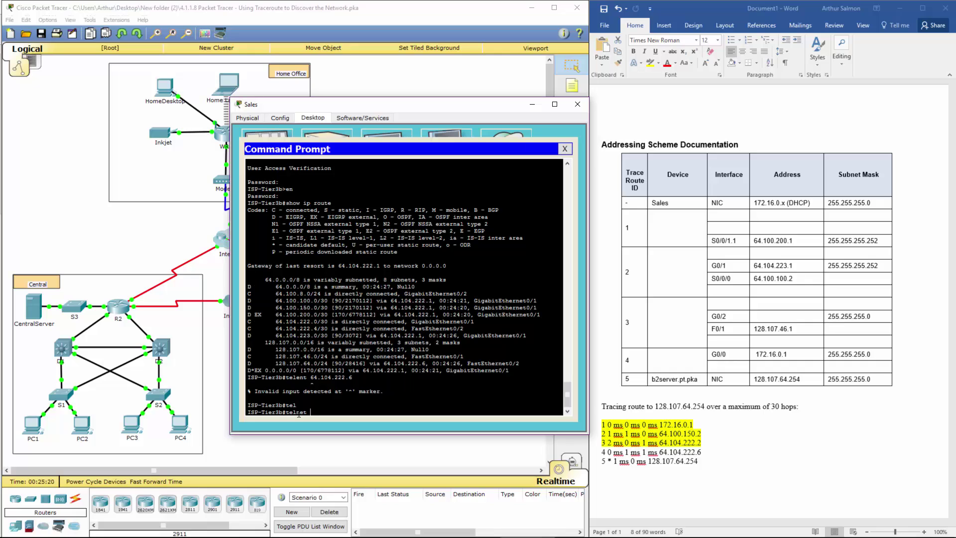
{"action": "type", "text": "64.104.222.6"}
{"action": "key", "text": "Return"}
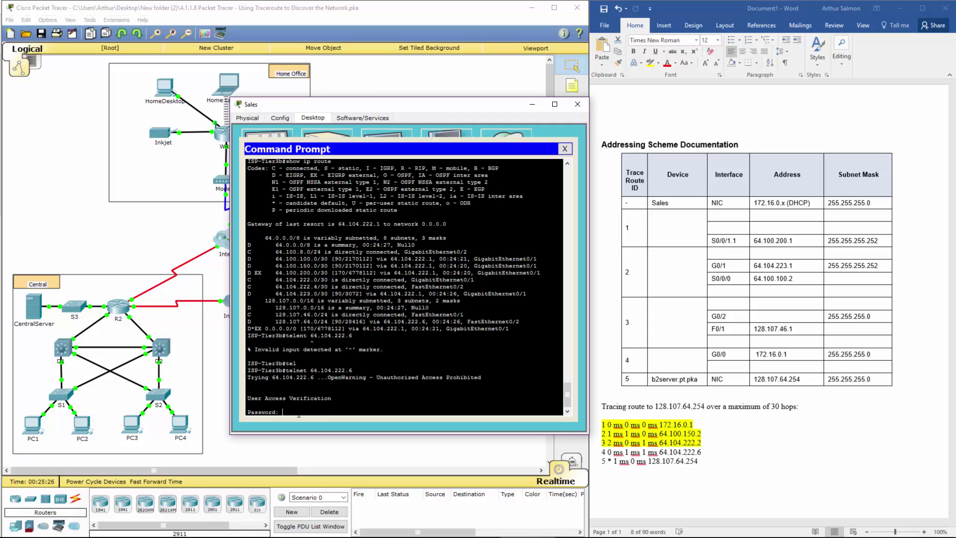
- Log into B2-R1, enter privileged mode, and page through its full show ip route output
{"action": "key", "text": "Return"}
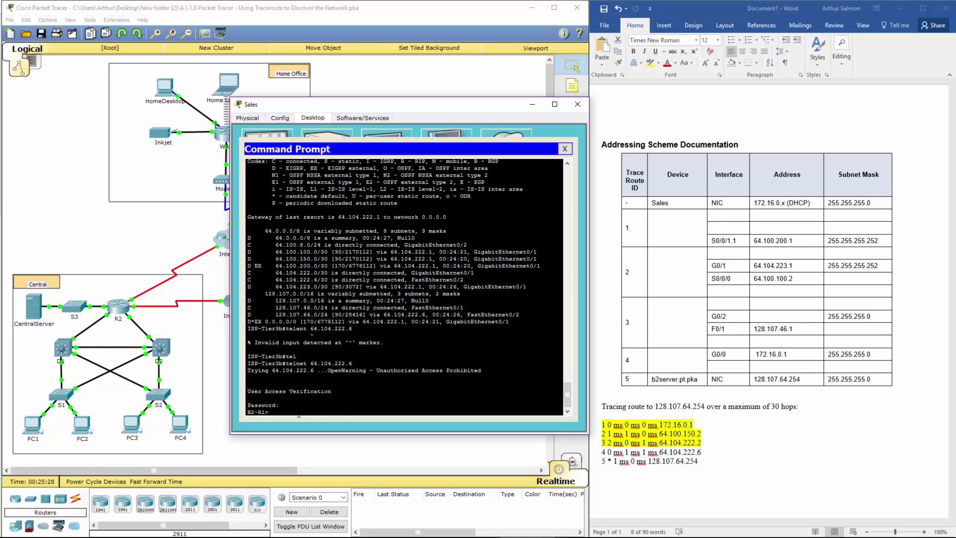
{"action": "type", "text": "en"}
{"action": "key", "text": "Return"}
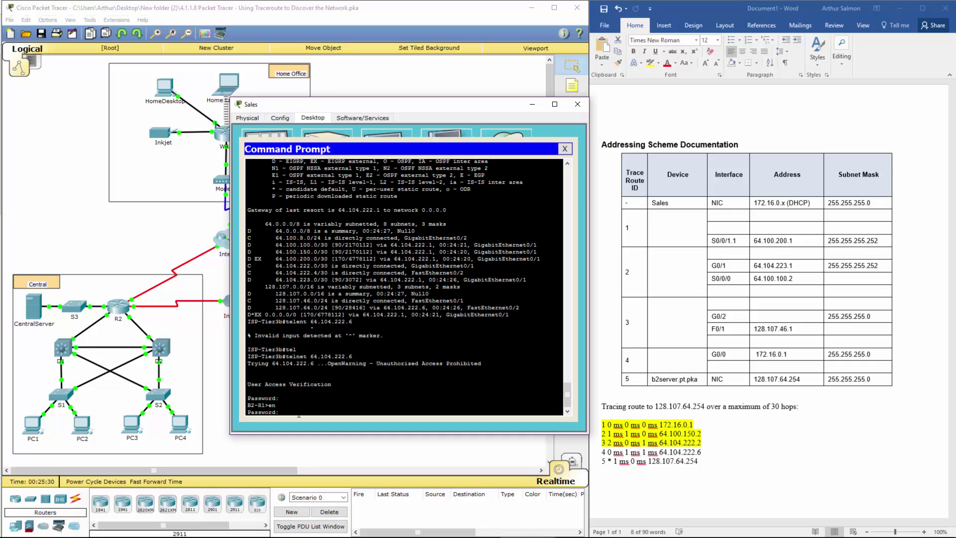
{"action": "key", "text": "Return"}
{"action": "type", "text": "show ip route"}
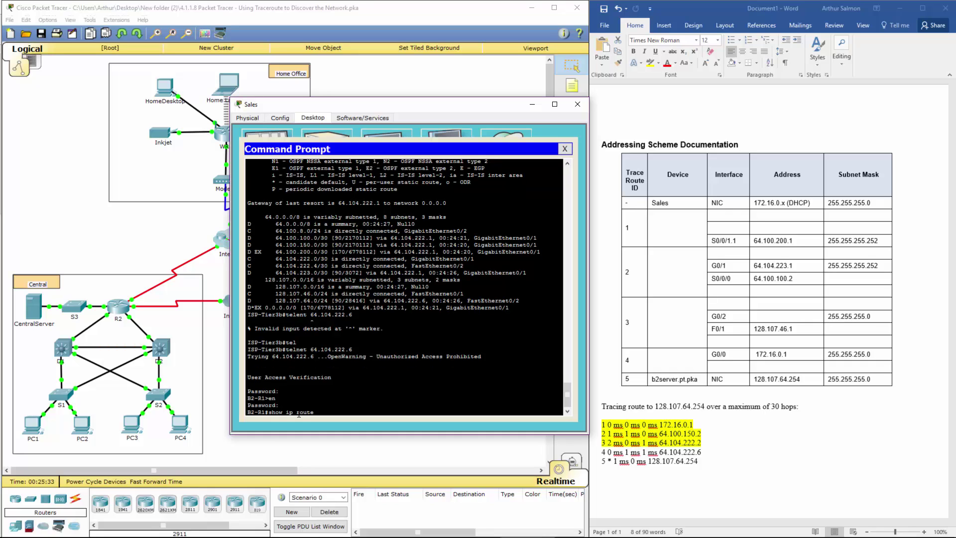
{"action": "key", "text": "Return"}
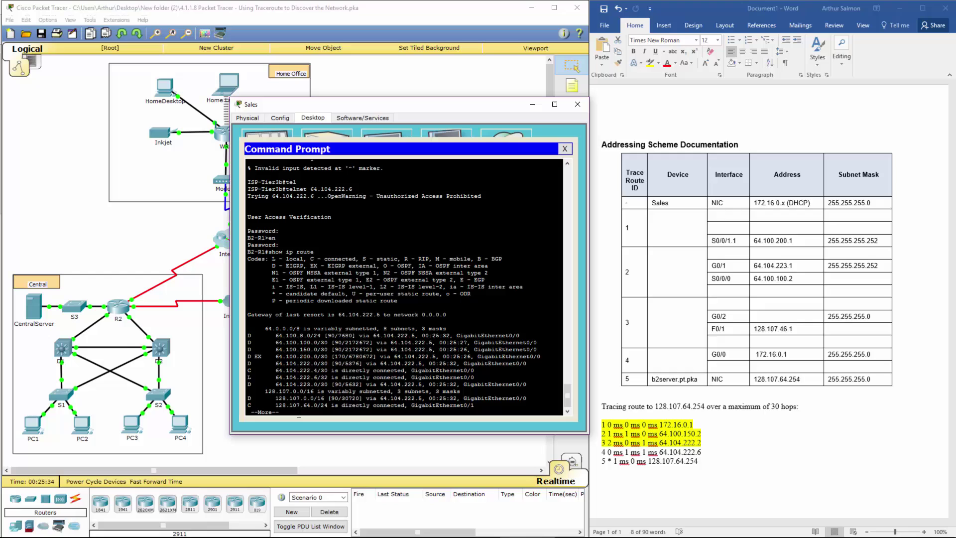
{"action": "key", "text": "space"}
- Highlight traceroute hop 4 in yellow and mark B2-R1's 128.107.0.0/16 and 128.107.64.0/24 routes
{"action": "left_click", "coordinate": [702, 452]}
{"action": "left_click_drag", "start_coordinate": [702, 452], "coordinate": [602, 452]}
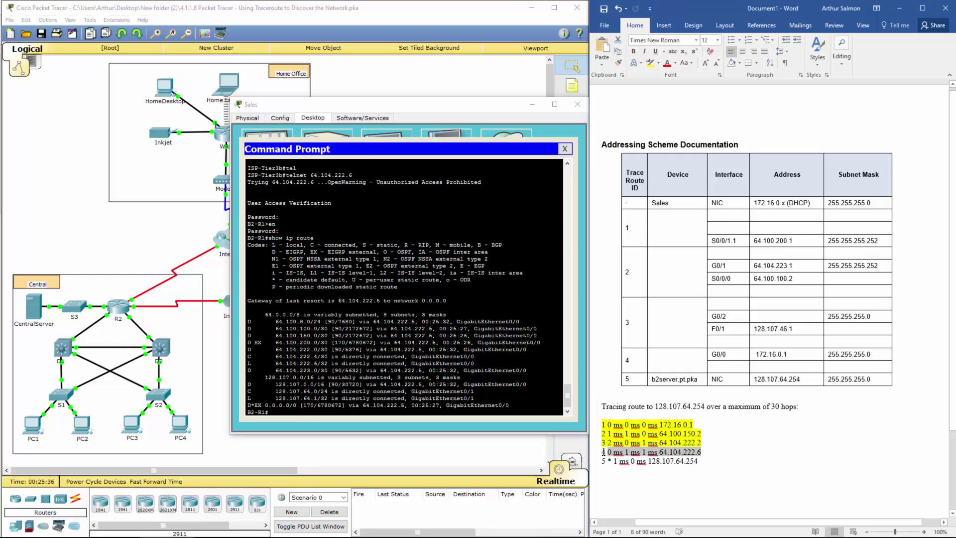
{"action": "left_click", "coordinate": [650, 64]}
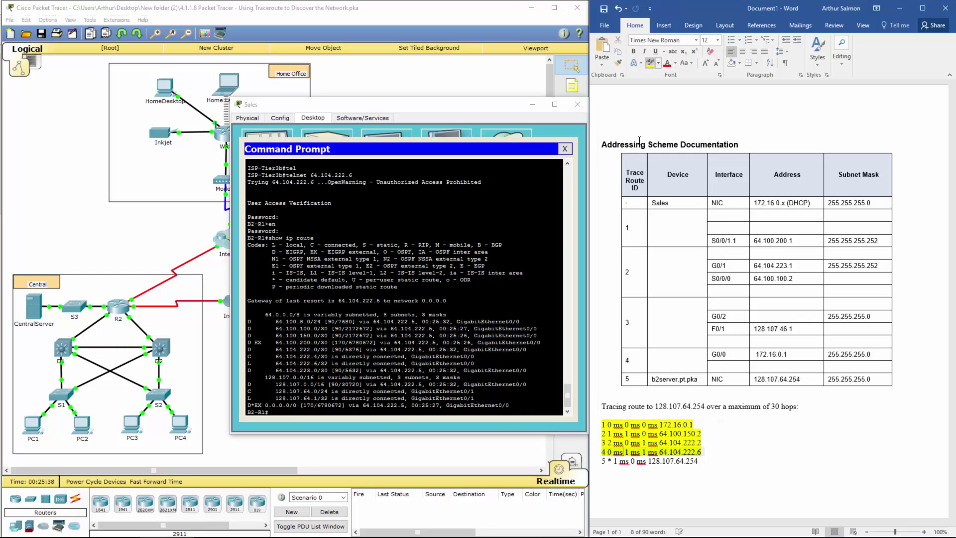
{"action": "triple_click", "coordinate": [693, 462]}
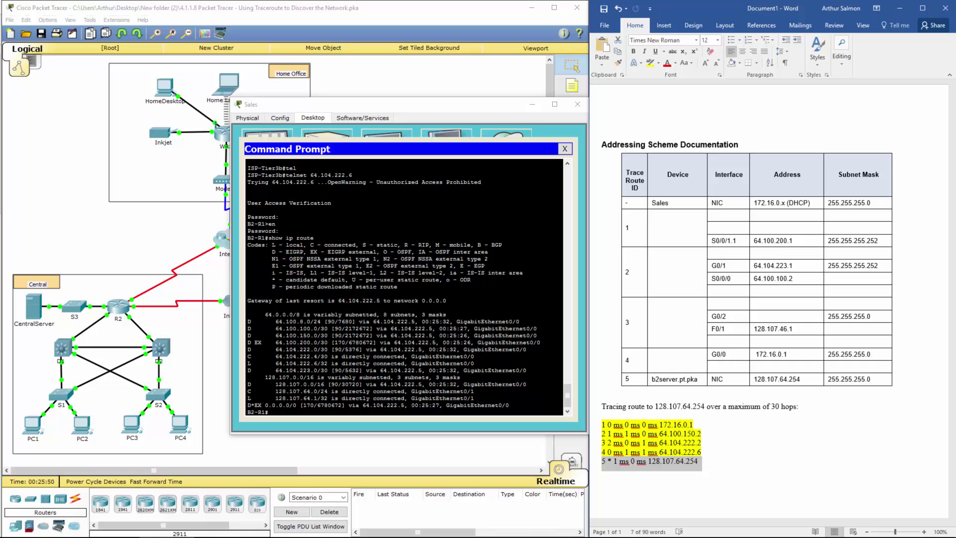
{"action": "left_click_drag", "start_coordinate": [272, 384], "coordinate": [527, 384]}
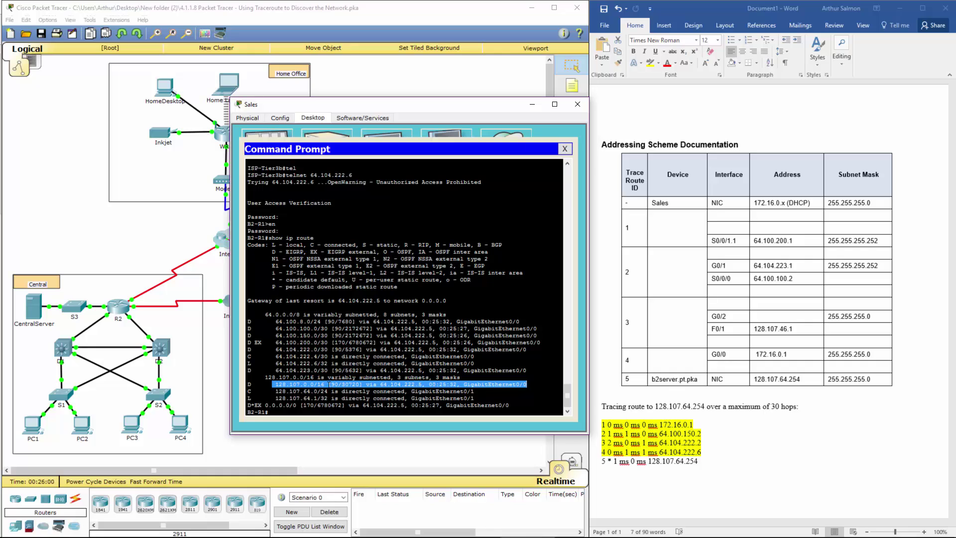
{"action": "left_click_drag", "start_coordinate": [279, 391], "coordinate": [475, 391]}
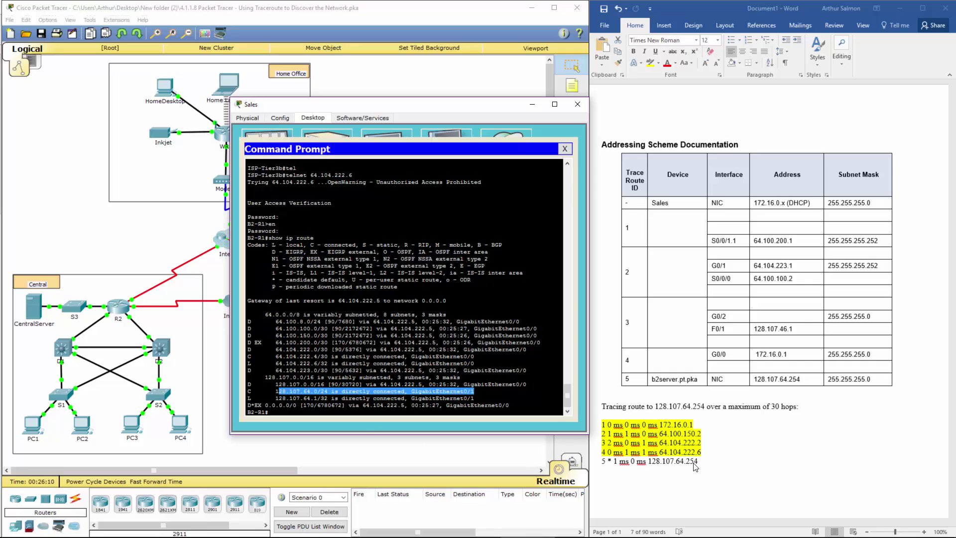
{"action": "triple_click", "coordinate": [644, 462]}
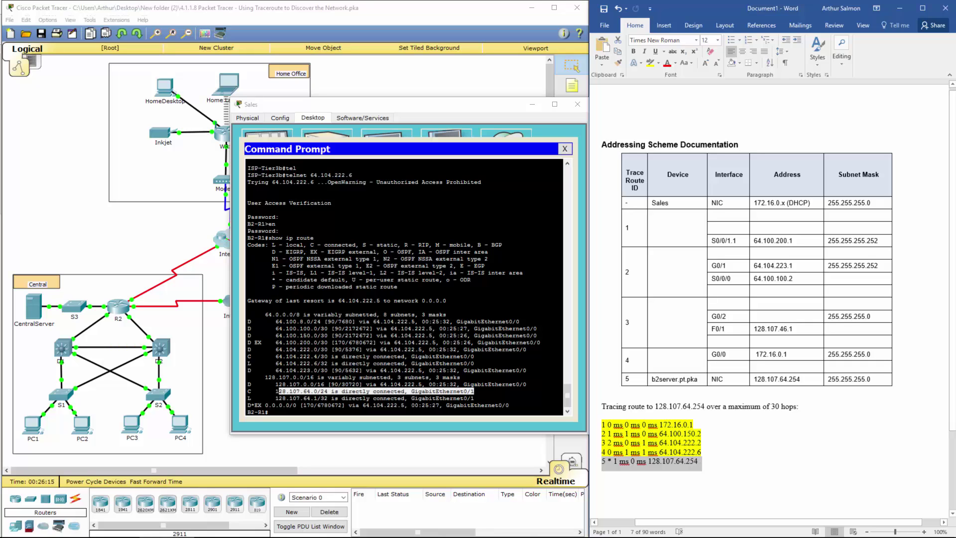
{"action": "left_click", "coordinate": [565, 405]}
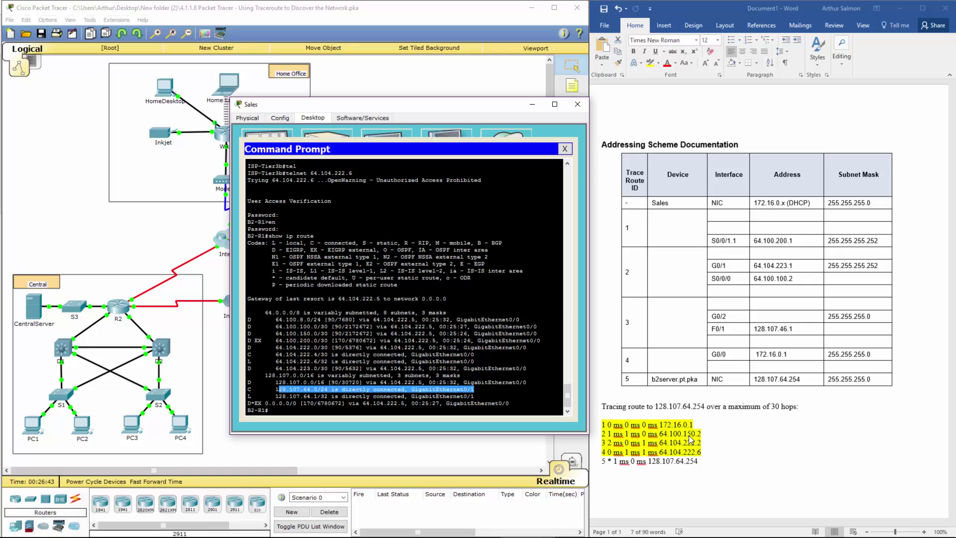
- Select trace route IDs 1, 2 and 3 in the Word addressing table
{"action": "left_click", "coordinate": [704, 318]}
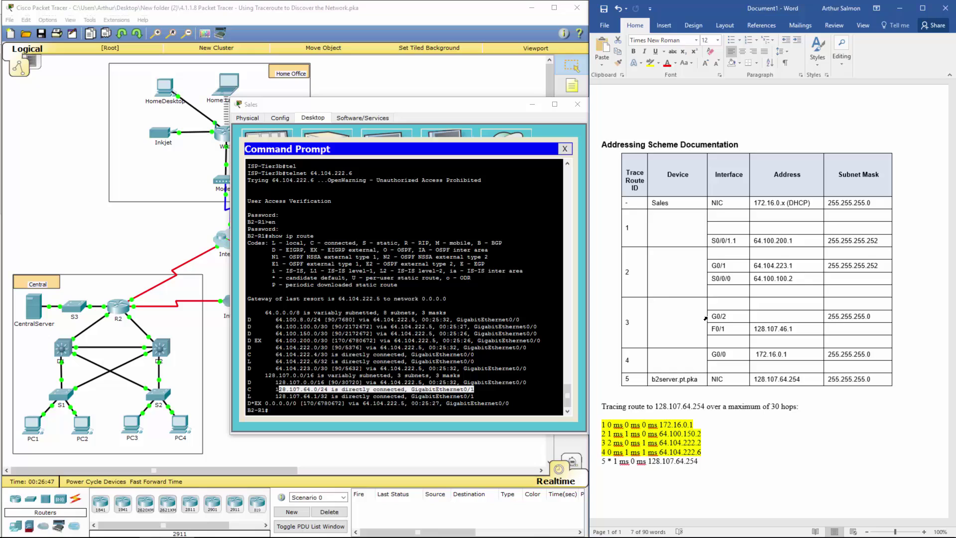
{"action": "double_click", "coordinate": [627, 228]}
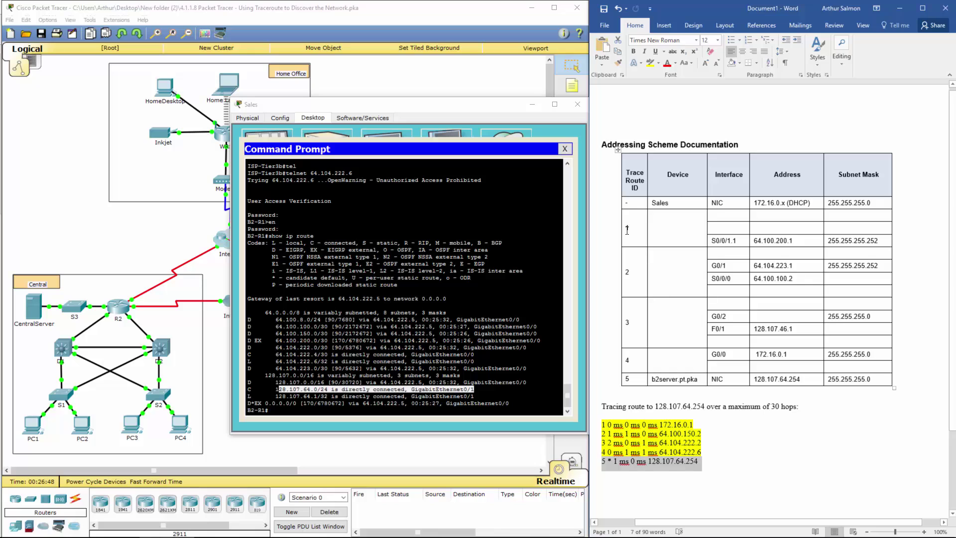
{"action": "double_click", "coordinate": [627, 271]}
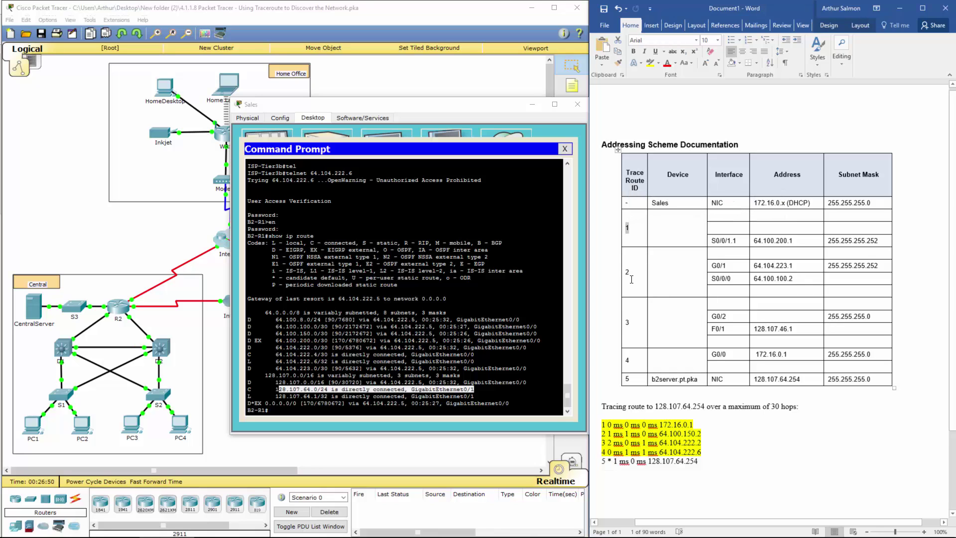
{"action": "double_click", "coordinate": [627, 324]}
- Mark B2-R1's gateway of last resort 64.104.222.1 and list its routing table again
{"action": "left_click", "coordinate": [398, 298]}
{"action": "scroll", "coordinate": [398, 299], "scroll_direction": "up", "scroll_amount": 5}
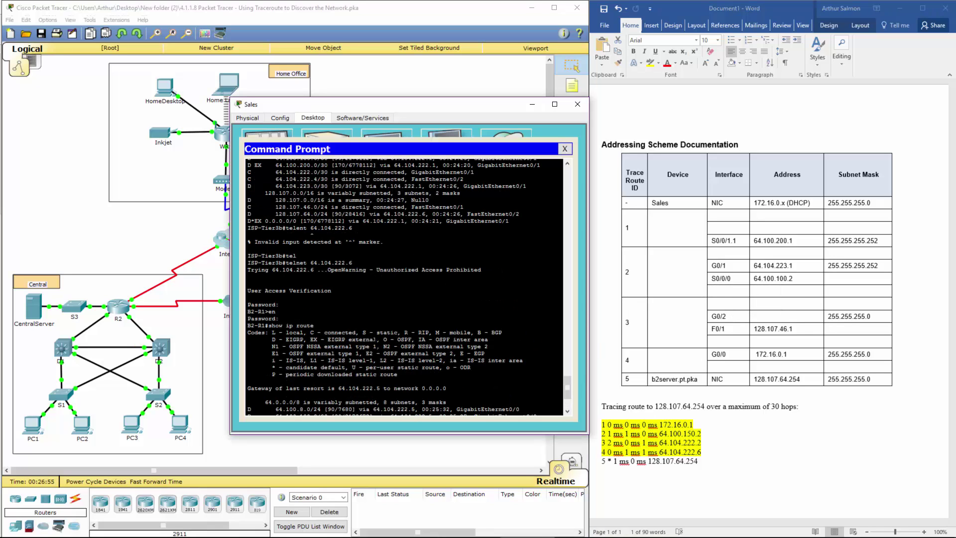
{"action": "scroll", "coordinate": [398, 299], "scroll_direction": "up", "scroll_amount": 2}
{"action": "scroll", "coordinate": [393, 287], "scroll_direction": "up", "scroll_amount": 2}
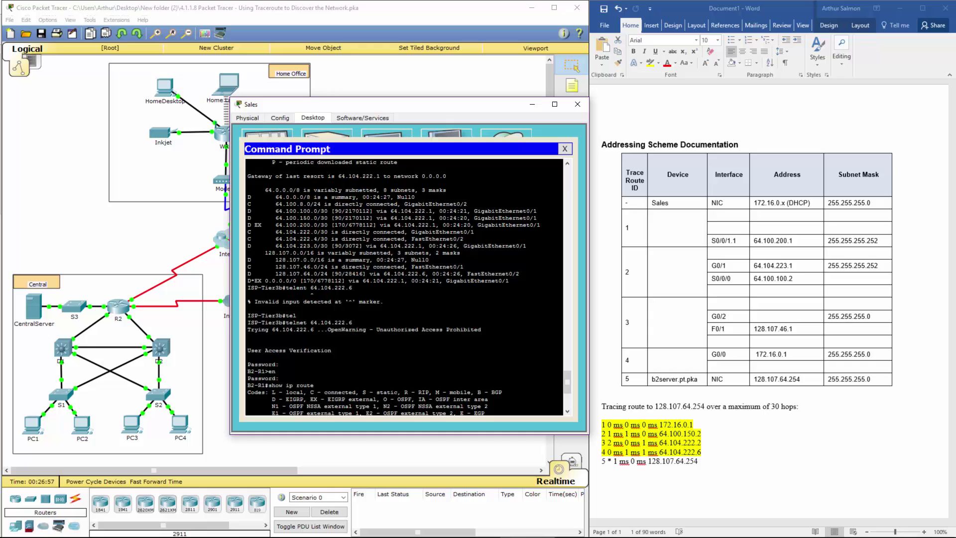
{"action": "scroll", "coordinate": [393, 287], "scroll_direction": "up", "scroll_amount": 2}
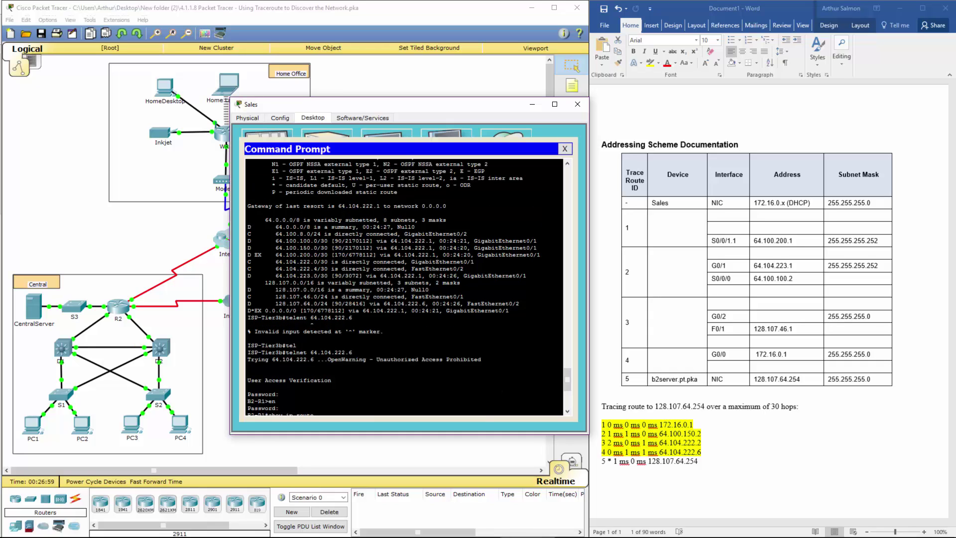
{"action": "mouse_move", "coordinate": [463, 282]}
{"action": "left_mouse_down"}
{"action": "mouse_move", "coordinate": [276, 289]}
{"action": "mouse_move", "coordinate": [463, 282]}
{"action": "left_mouse_up"}
{"action": "left_click_drag", "start_coordinate": [335, 205], "coordinate": [392, 206]}
{"action": "left_click", "coordinate": [612, 428]}
{"action": "triple_click", "coordinate": [631, 443]}
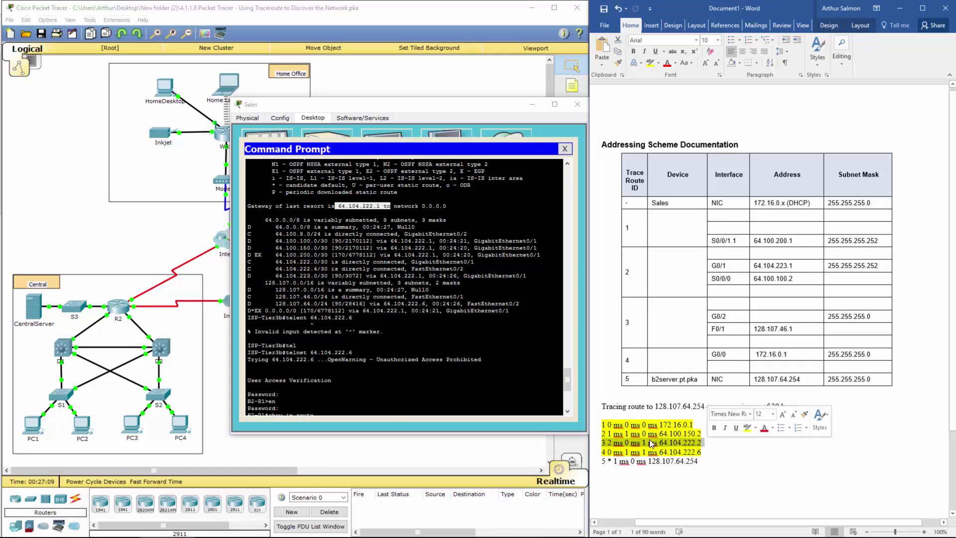
{"action": "key", "text": "alt+Tab"}
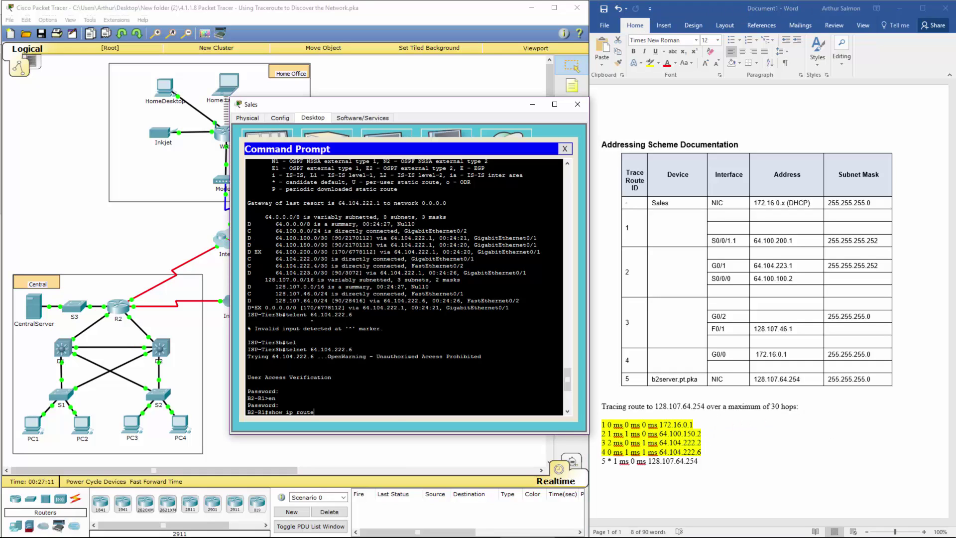
{"action": "key", "text": "Return"}
{"action": "key", "text": "Return"}
{"action": "key", "text": "Return"}
{"action": "key", "text": "Return"}
{"action": "key", "text": "Return"}
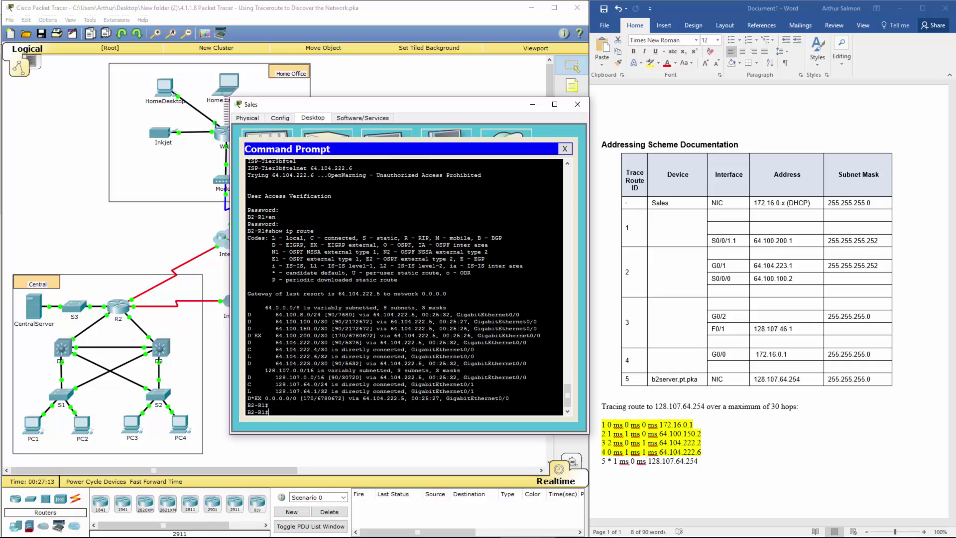
- Telnet to 64.104.222.2 and enter privileged mode on ISP-Tier3b with both passwords
{"action": "type", "text": "telent"}
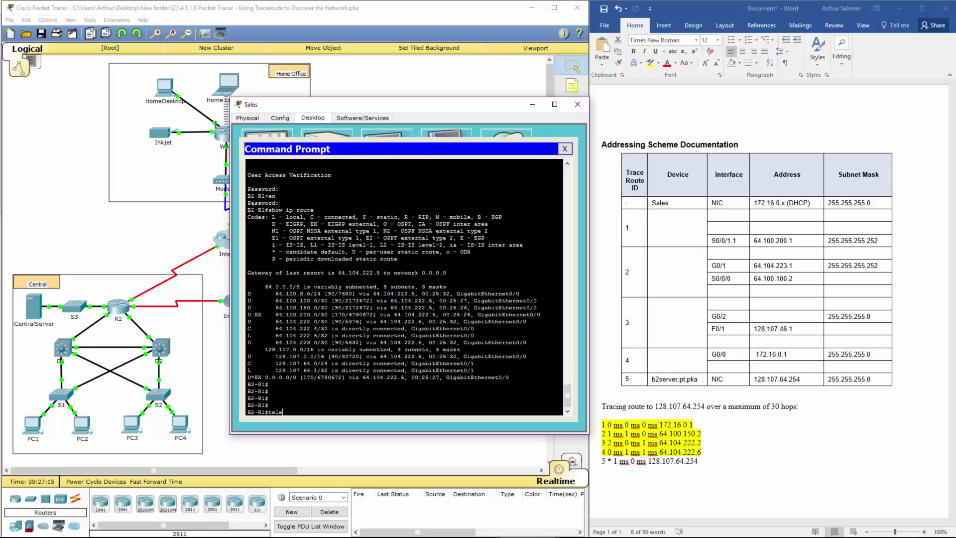
{"action": "key", "text": "BackSpace"}
{"action": "key", "text": "BackSpace"}
{"action": "key", "text": "BackSpace"}
{"action": "key", "text": "Tab"}
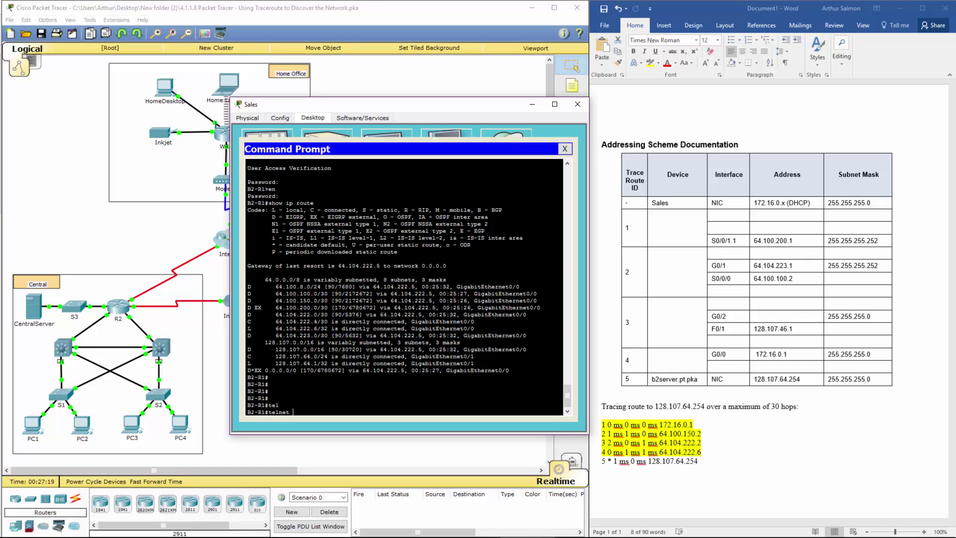
{"action": "type", "text": "64.104."}
{"action": "type", "text": "222.2"}
{"action": "key", "text": "Return"}
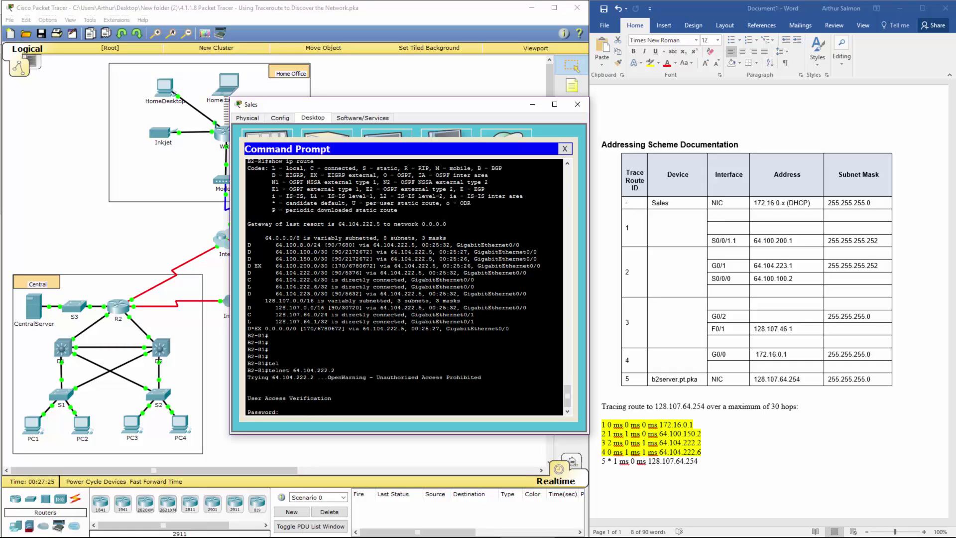
{"action": "key", "text": "Return"}
{"action": "type", "text": "cn"}
{"action": "key", "text": "Return"}
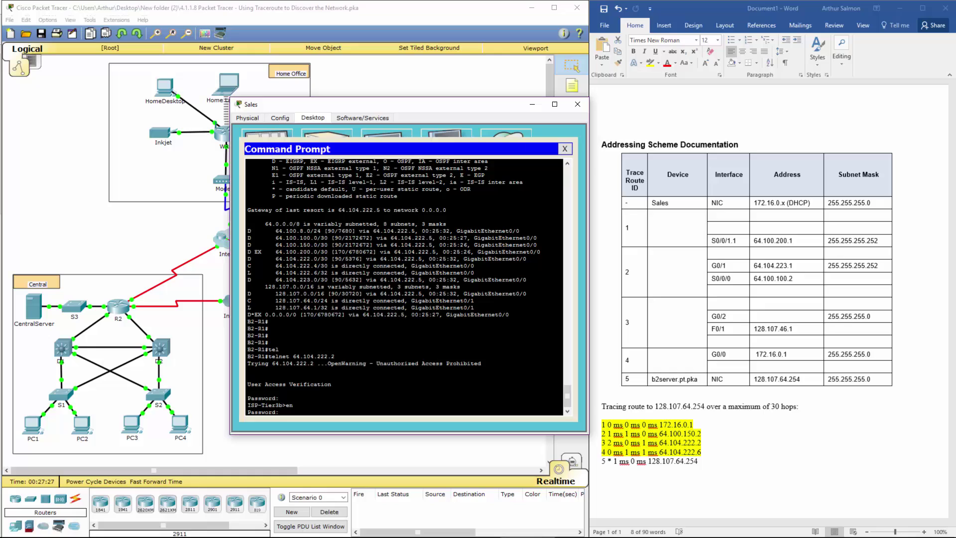
{"action": "key", "text": "Return"}
{"action": "type", "text": "sho"}
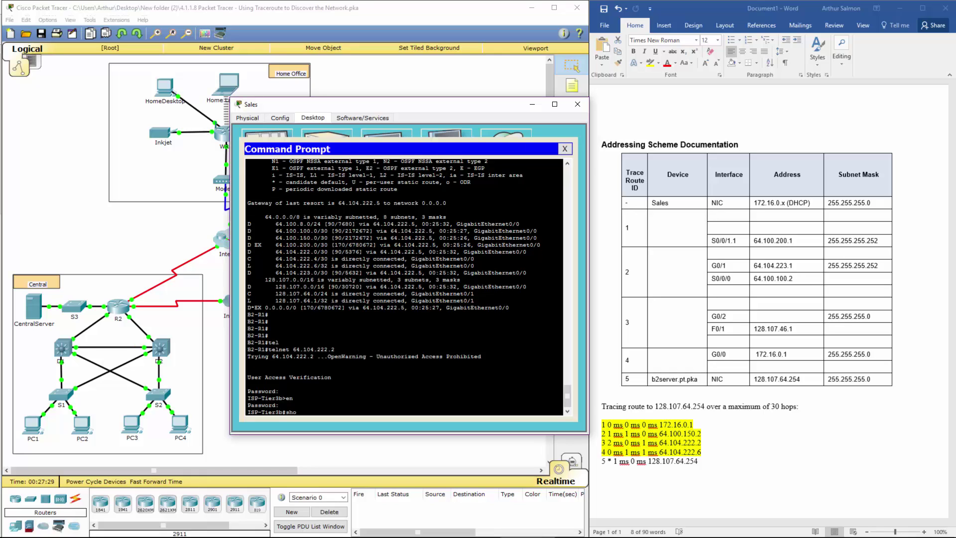
{"action": "type", "text": "w ip int brief"}
- Run show ip int brief on ISP-Tier3b and locate the F0/1 and G0/2 (64.100.8.1) addresses
{"action": "key", "text": "Return"}
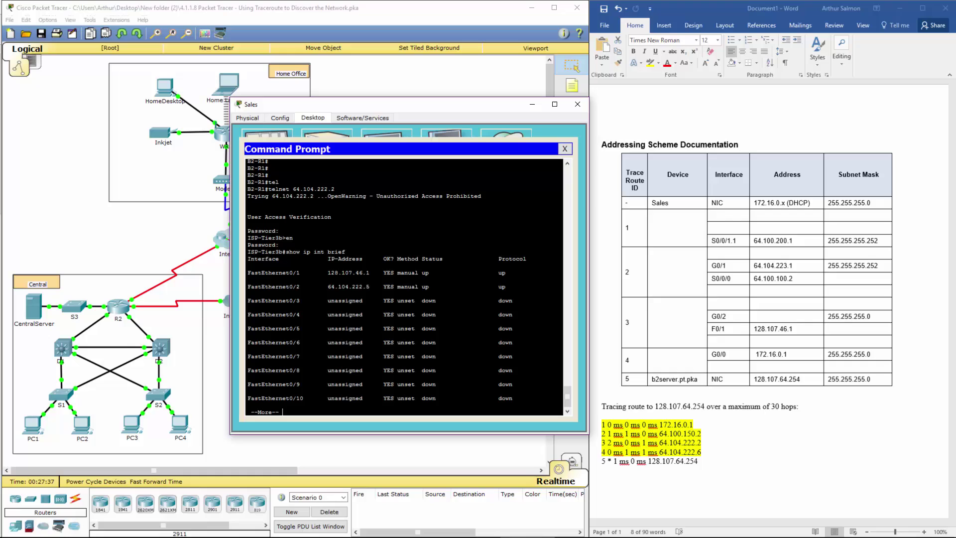
{"action": "left_click_drag", "start_coordinate": [702, 443], "coordinate": [590, 441]}
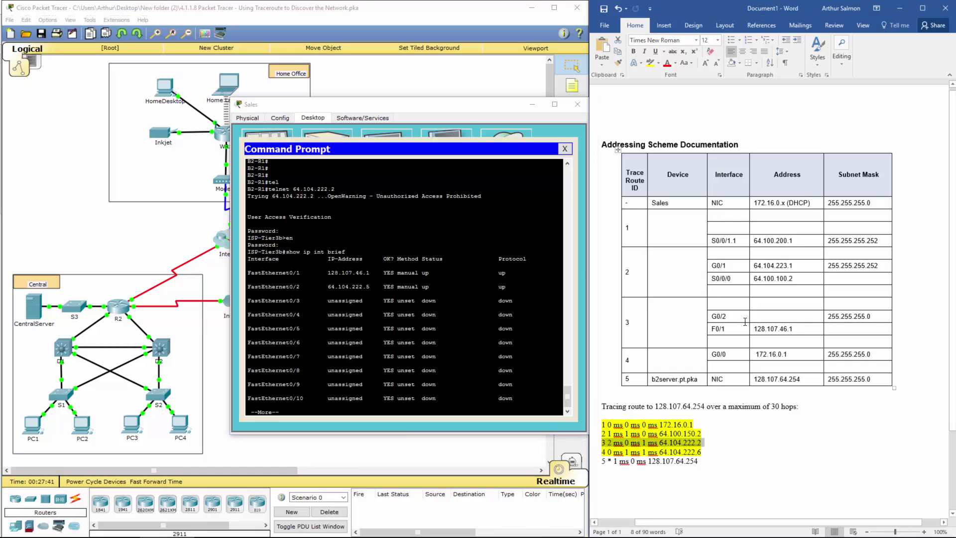
{"action": "double_click", "coordinate": [799, 329]}
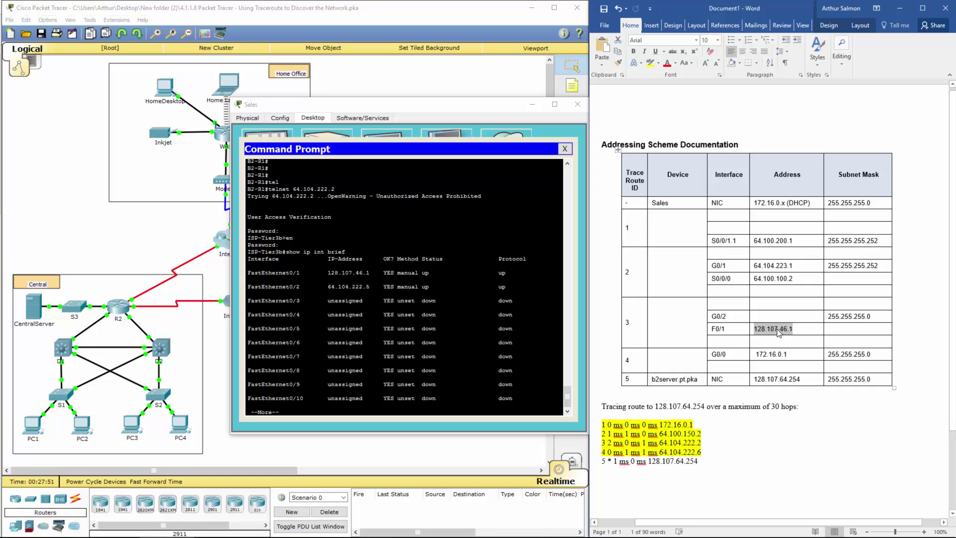
{"action": "left_click_drag", "start_coordinate": [331, 272], "coordinate": [508, 279]}
{"action": "key", "text": "space"}
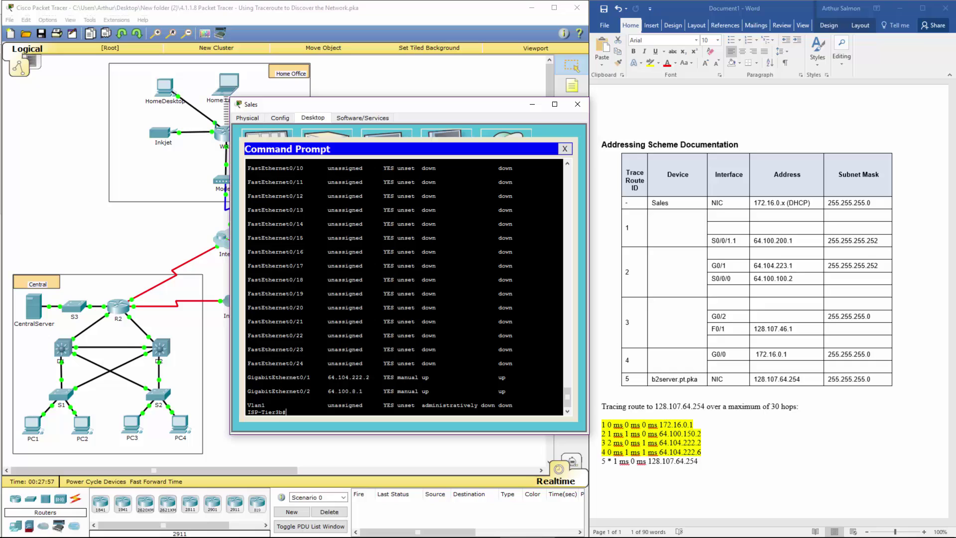
{"action": "left_click_drag", "start_coordinate": [324, 391], "coordinate": [366, 391]}
- Enter 64.100.8.1 in the G0/2 Address cell and 255.255.255.0 in the F0/1 Subnet Mask cell
{"action": "left_click", "coordinate": [764, 322]}
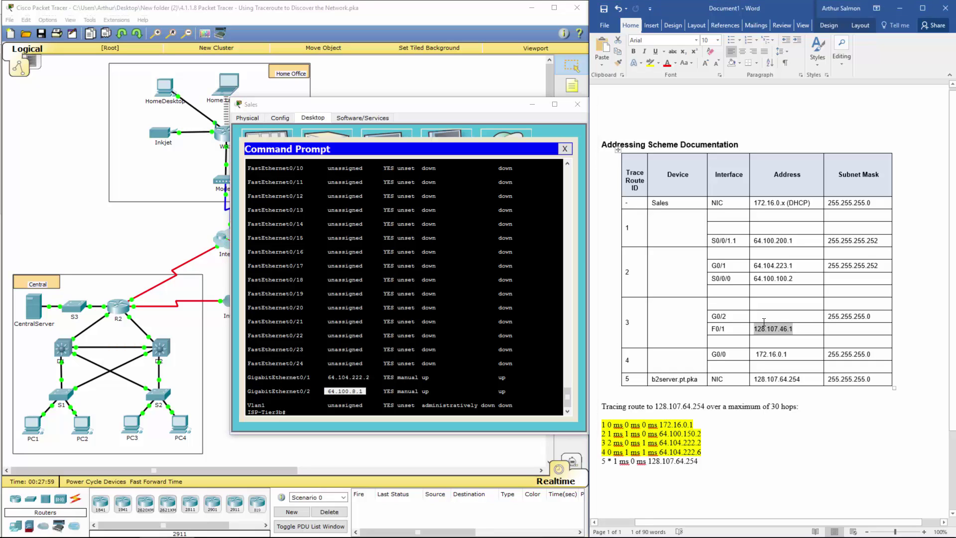
{"action": "left_click", "coordinate": [764, 317]}
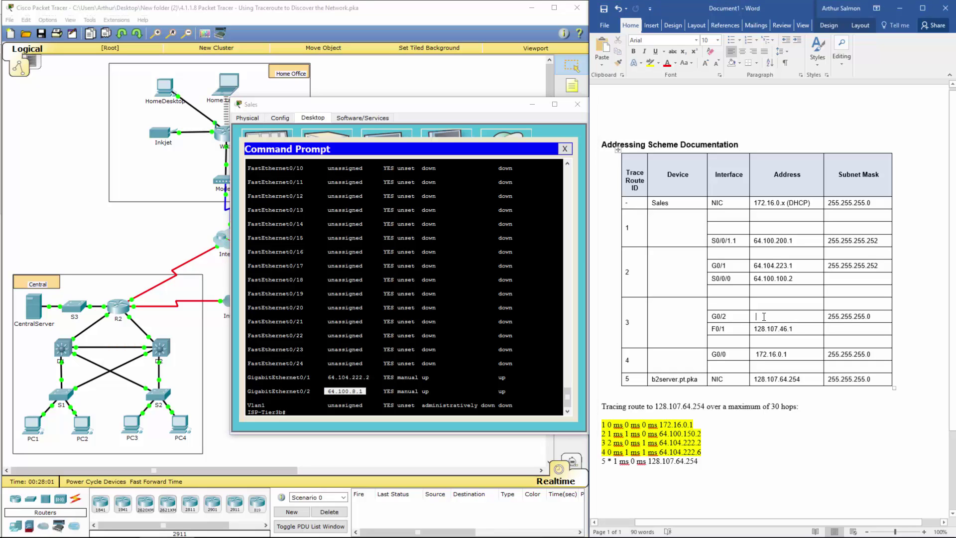
{"action": "type", "text": "64"}
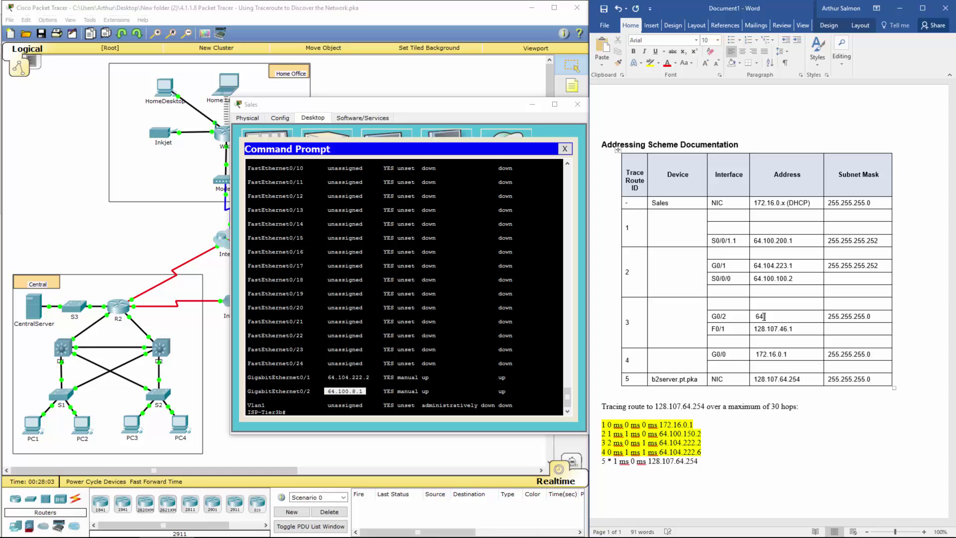
{"action": "type", "text": ".100.8.1"}
{"action": "left_click", "coordinate": [834, 330]}
{"action": "type", "text": "255.255.255.0"}
{"action": "left_click_drag", "start_coordinate": [496, 109], "coordinate": [824, 85]}
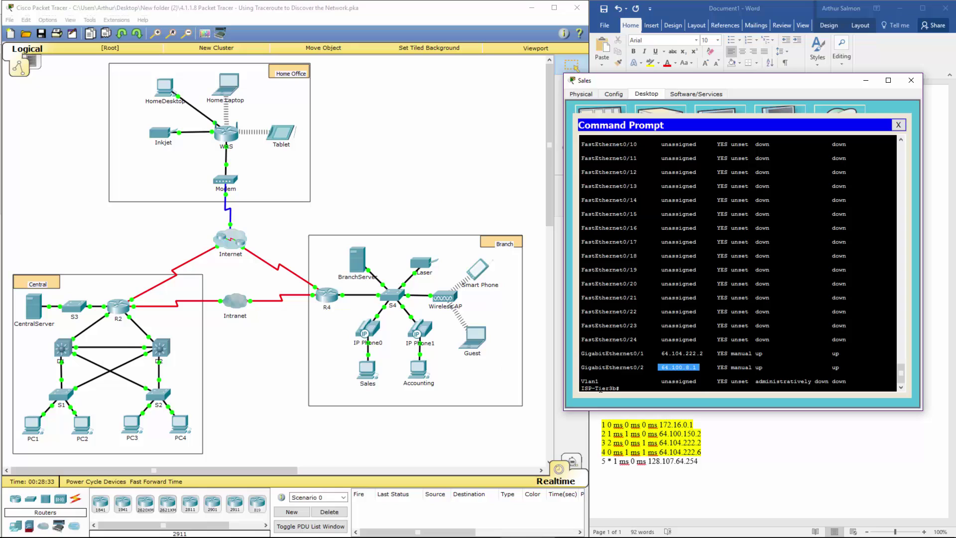
- Select the first traceroute hop's text in Word, then move the Sales terminal left to uncover the table
{"action": "left_click", "coordinate": [619, 422]}
{"action": "left_click_drag", "start_coordinate": [619, 422], "coordinate": [601, 433]}
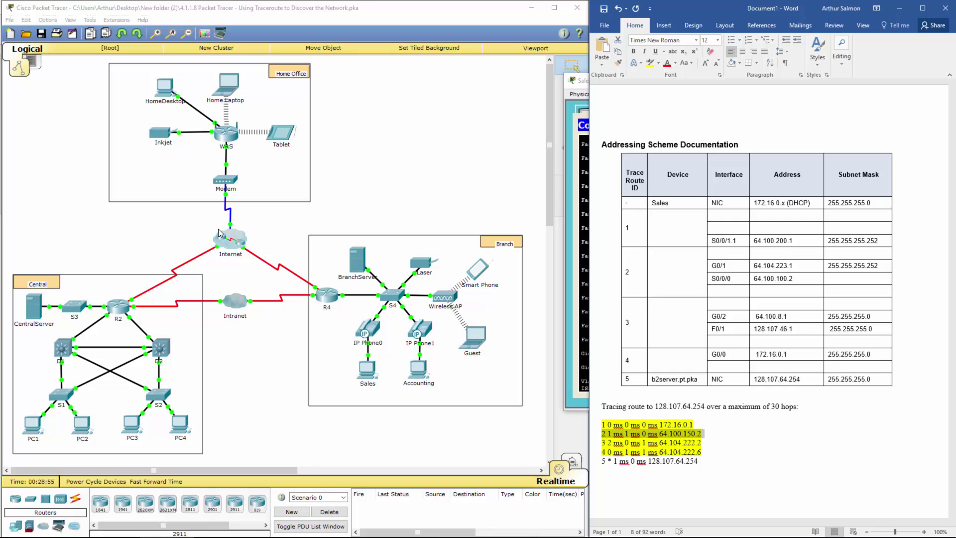
{"action": "left_click", "coordinate": [579, 81]}
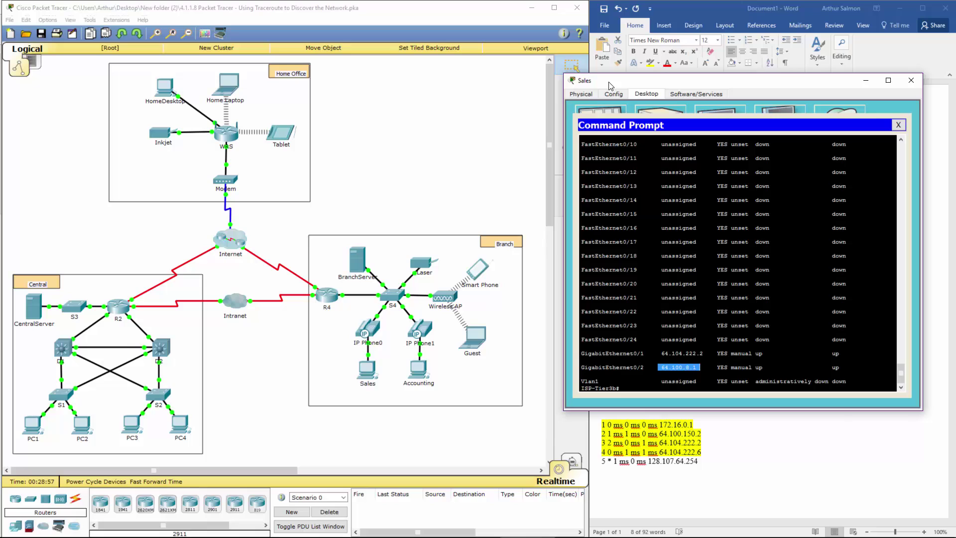
{"action": "key", "text": "Return"}
{"action": "key", "text": "Return"}
{"action": "key", "text": "Return"}
{"action": "key", "text": "Return"}
{"action": "left_click_drag", "start_coordinate": [609, 86], "coordinate": [211, 96]}
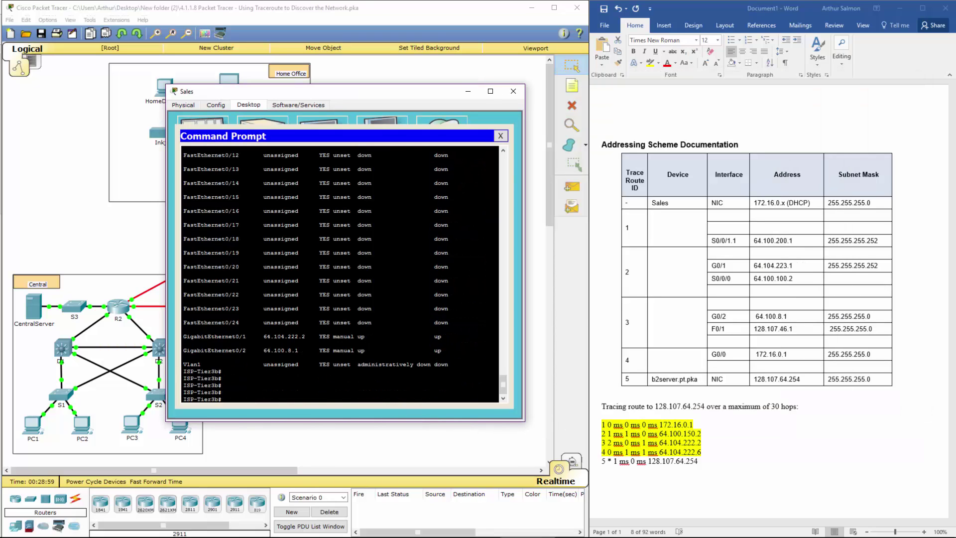
- Run show ip route and show ip int brief on ISP-Tier3b, showing FastEthernet0/2 at 64.104.222.5
{"action": "type", "text": "sjow ip route"}
{"action": "key", "text": "Return"}
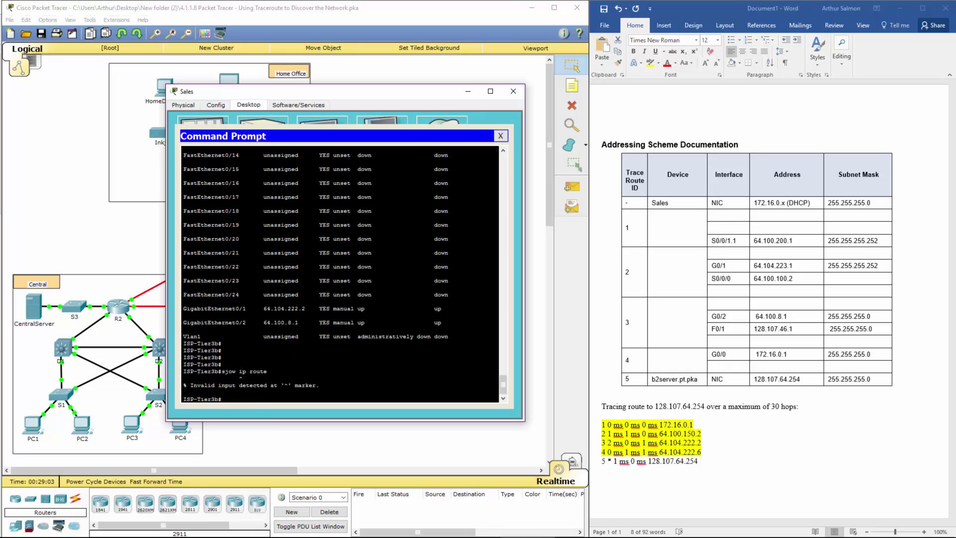
{"action": "type", "text": "show ip route"}
{"action": "key", "text": "Return"}
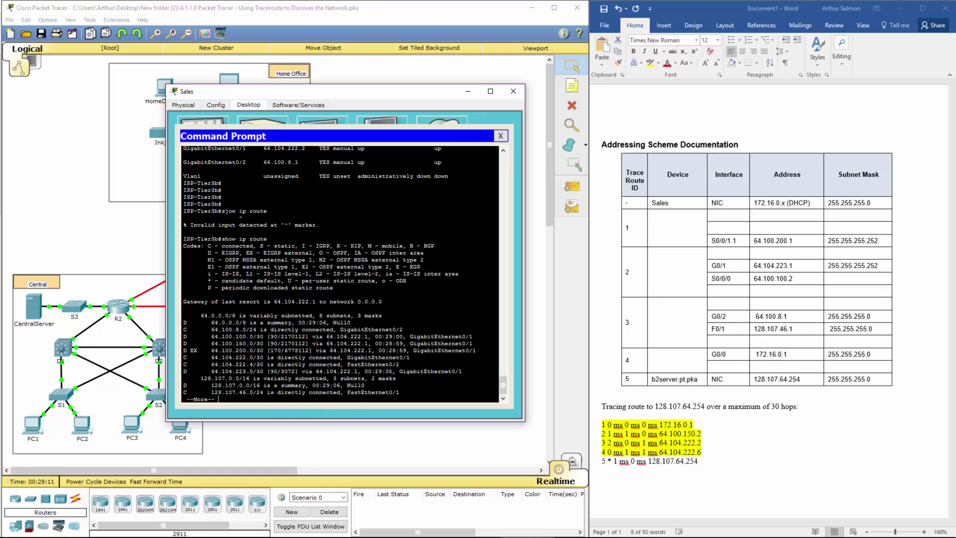
{"action": "key", "text": "space"}
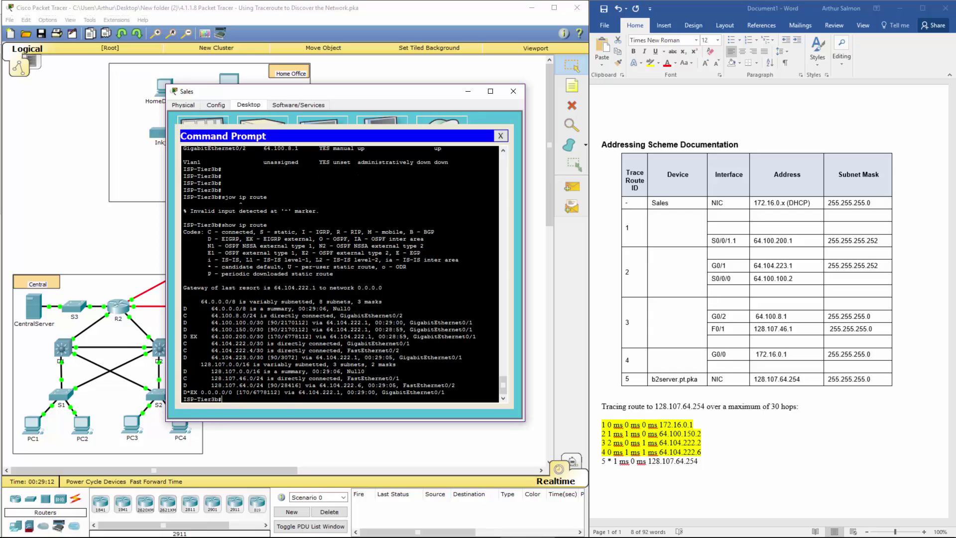
{"action": "type", "text": "show ip int brief"}
{"action": "key", "text": "Return"}
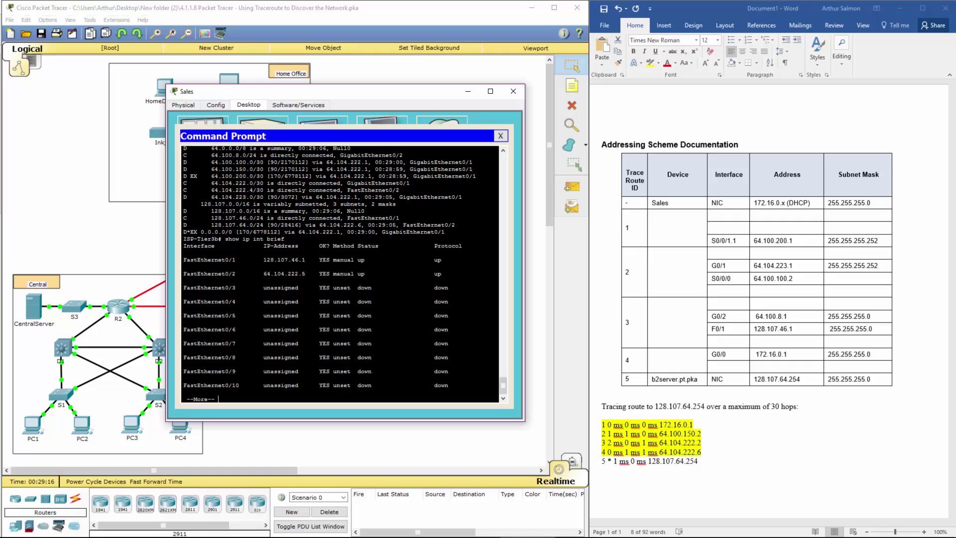